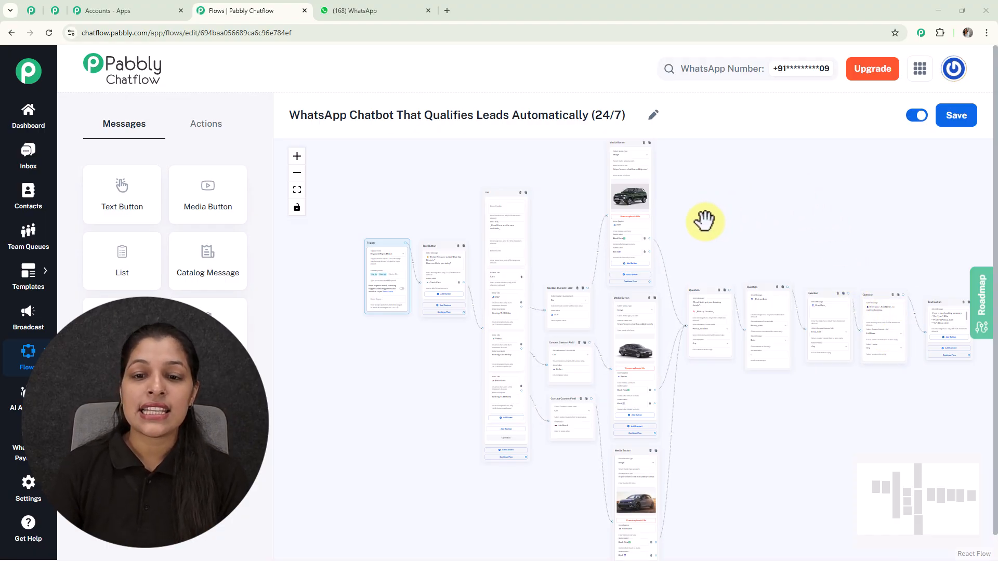
Step: Examine the car rental chatbot flow, from the SUV and sedan media messages through to the booking questions
{"action": "scroll", "coordinate": [704, 221], "scroll_direction": "up", "scroll_amount": 3}
{"action": "scroll", "coordinate": [701, 223], "scroll_direction": "up", "scroll_amount": 3}
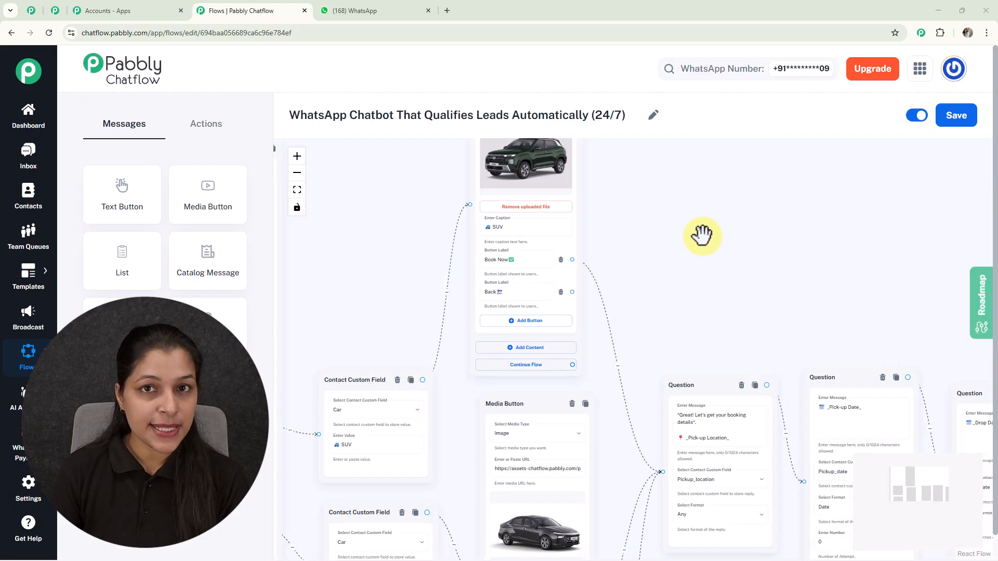
{"action": "left_click_drag", "start_coordinate": [711, 255], "coordinate": [617, 181]}
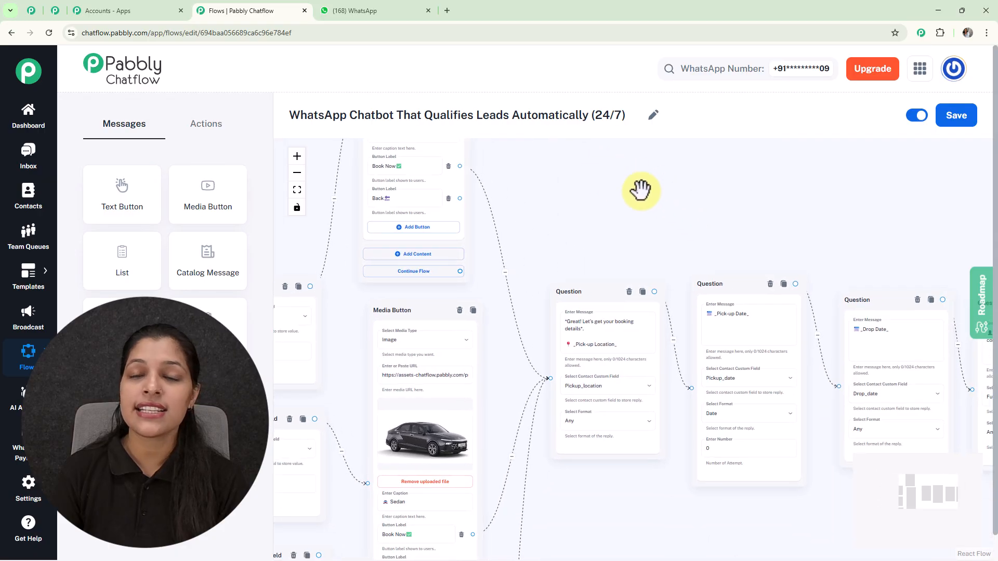
{"action": "left_click_drag", "start_coordinate": [817, 216], "coordinate": [731, 269]}
{"action": "scroll", "coordinate": [668, 195], "scroll_direction": "down", "scroll_amount": 5}
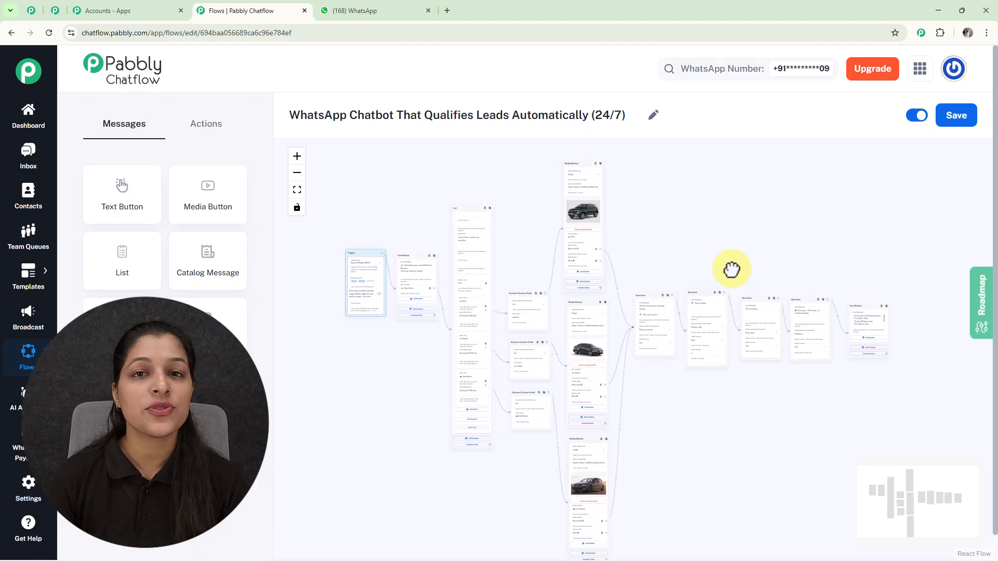
Step: Switch to WhatsApp and send the message "Car" in the test number's chat
{"action": "left_click", "coordinate": [344, 8]}
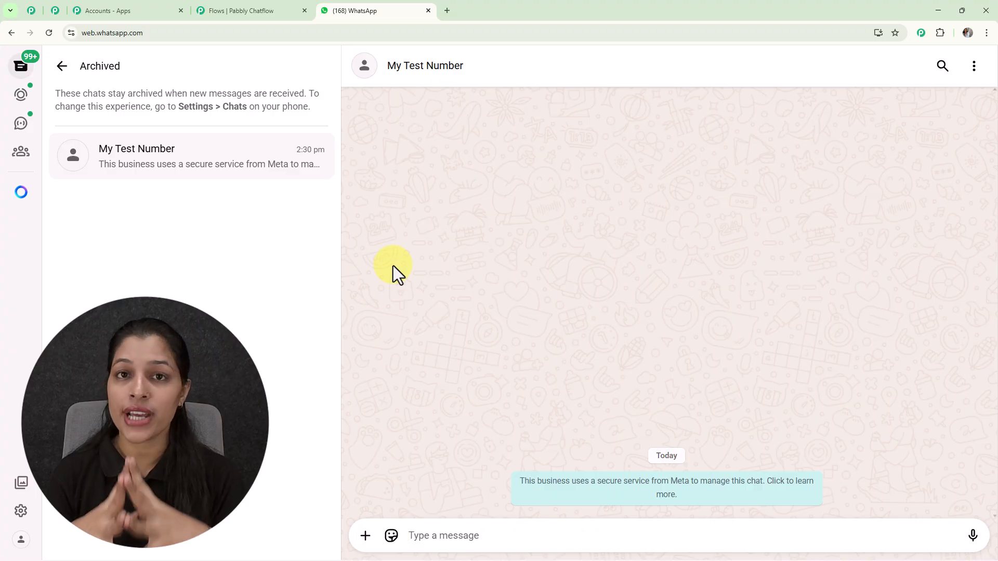
{"action": "type", "text": "Hi"}
{"action": "key", "text": "BackSpace"}
{"action": "key", "text": "BackSpace"}
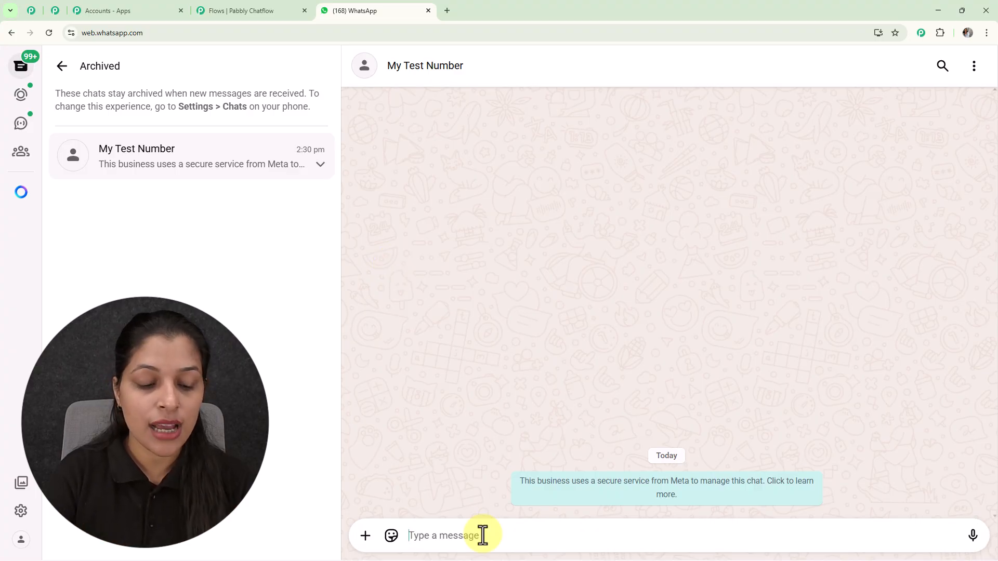
{"action": "type", "text": "Car"}
{"action": "key", "text": "Return"}
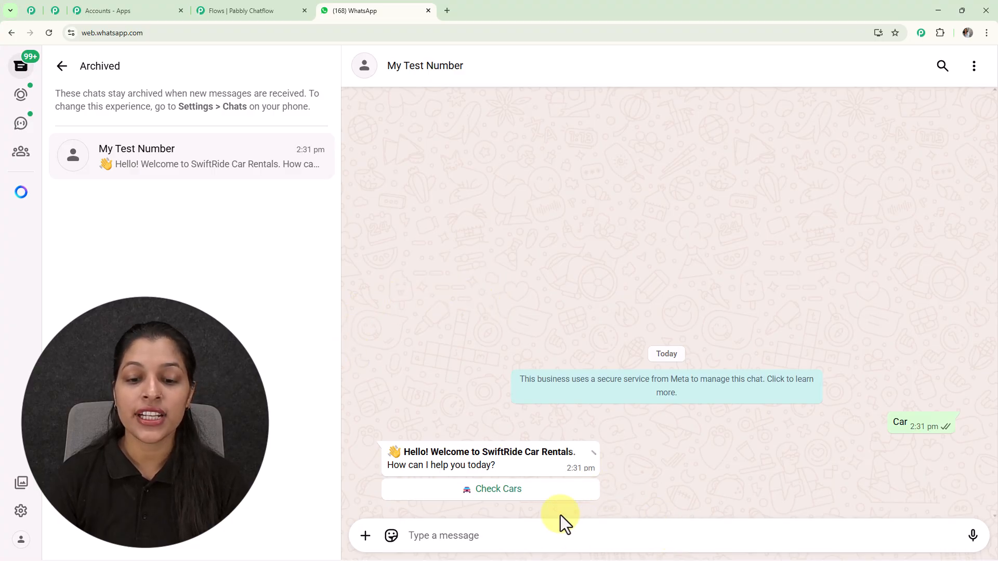
Step: Choose the SUV from the chatbot's list of available cars and start booking it
{"action": "left_click", "coordinate": [525, 492]}
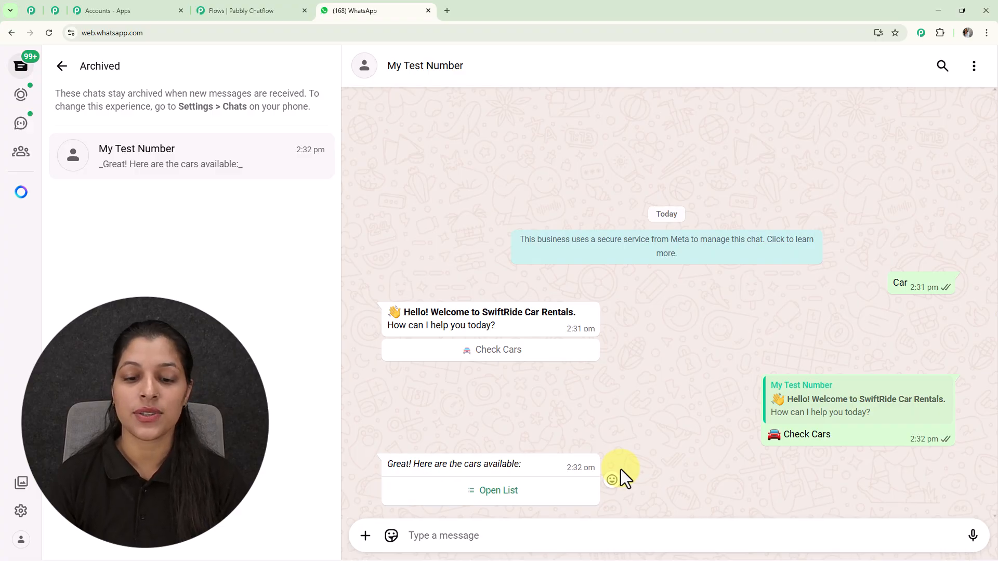
{"action": "left_click", "coordinate": [499, 507]}
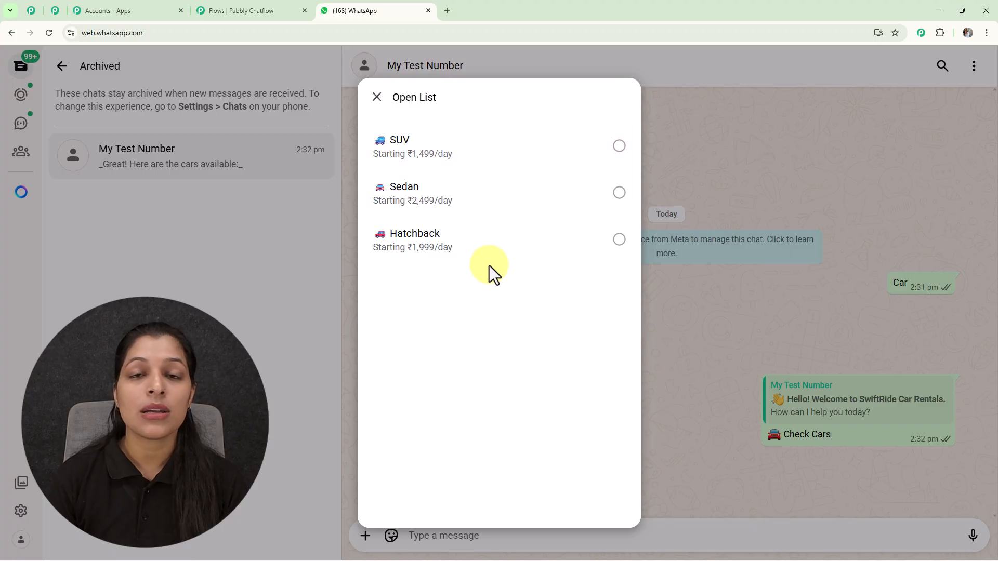
{"action": "left_click", "coordinate": [460, 156]}
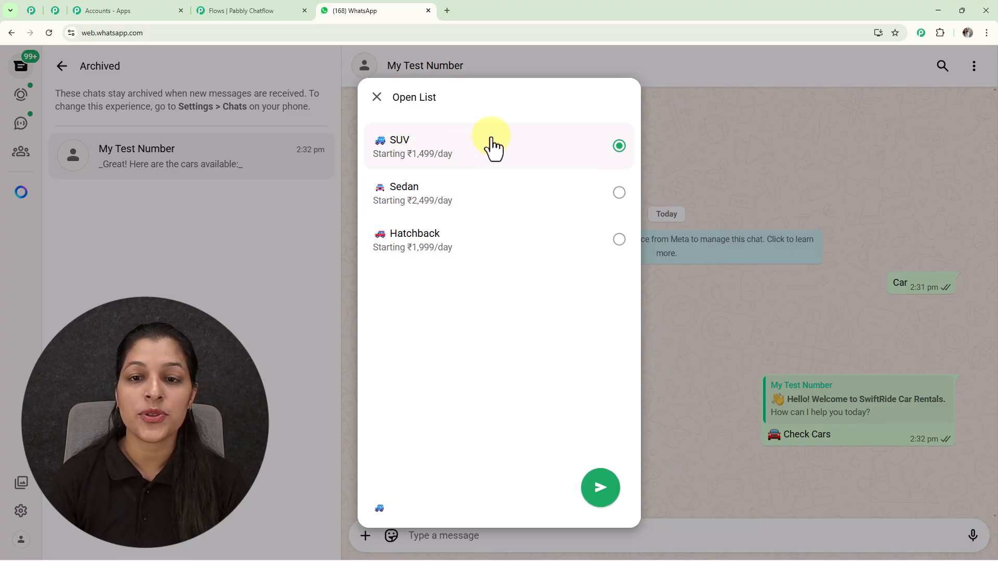
{"action": "left_click", "coordinate": [598, 491]}
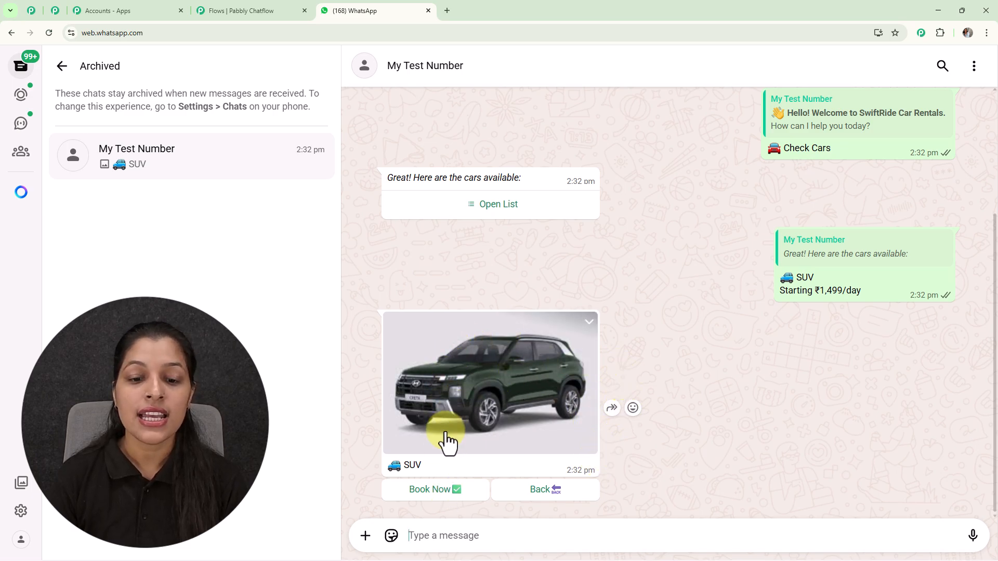
{"action": "left_click", "coordinate": [446, 494]}
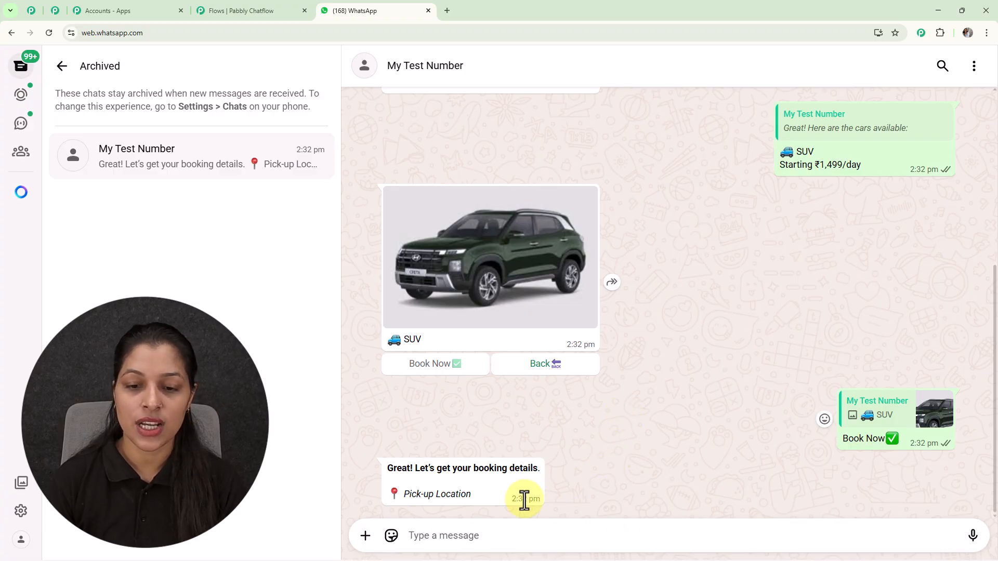
Step: Answer the booking questions with Bhopal as the pick-up location and 24-12-2025 as the pick-up date
{"action": "left_click", "coordinate": [569, 537]}
{"action": "type", "text": "Bhopal"}
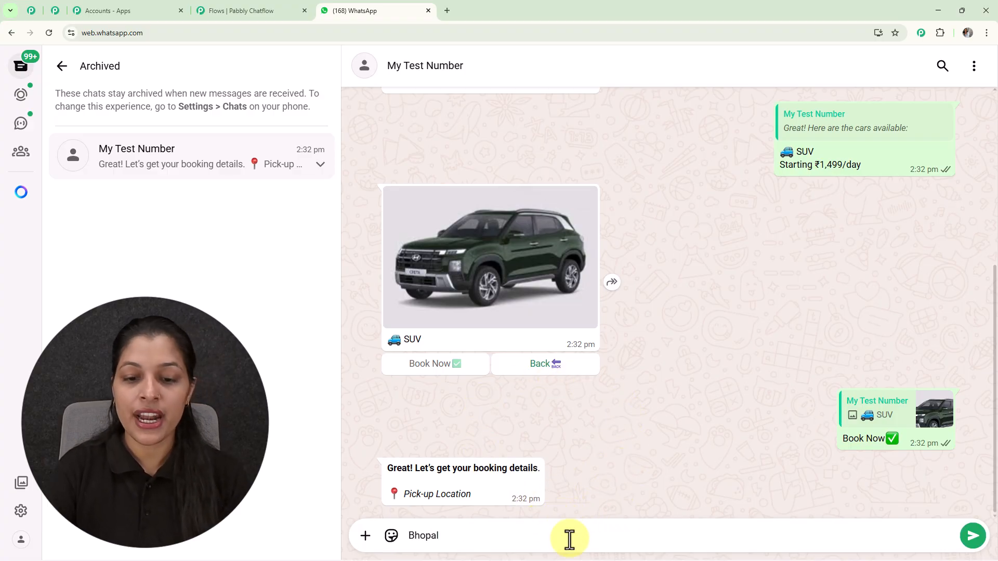
{"action": "key", "text": "Return"}
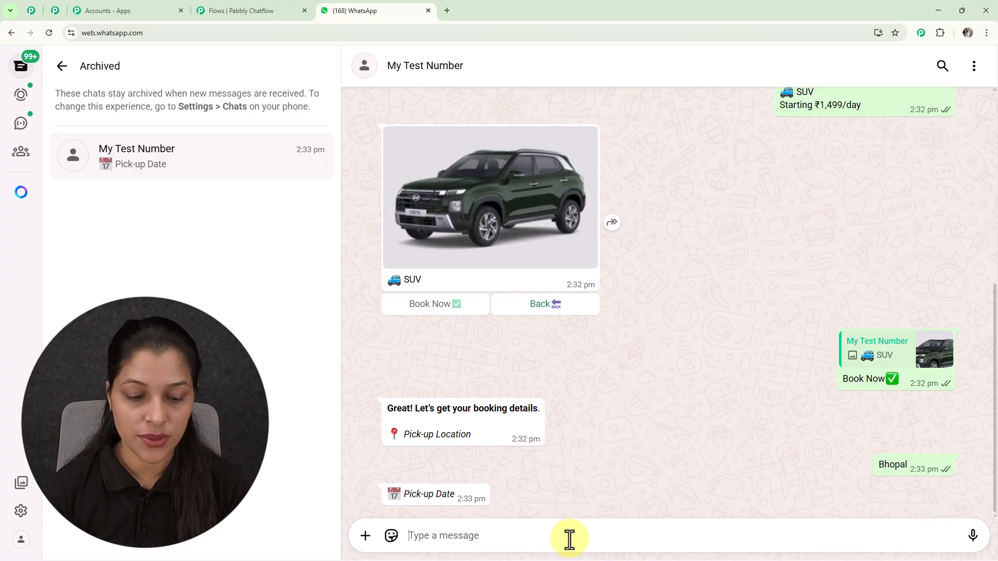
{"action": "type", "text": "24-12-2025"}
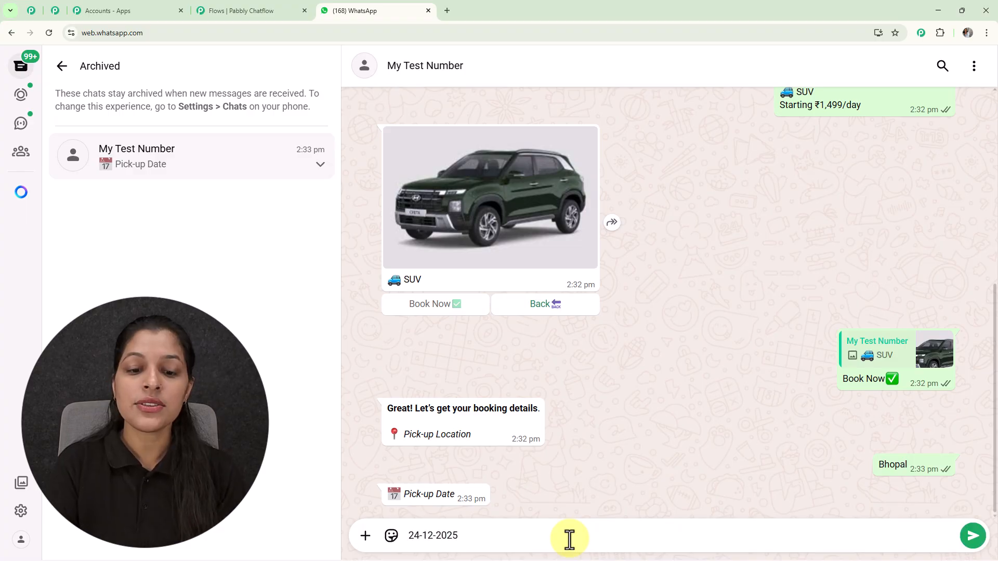
{"action": "key", "text": "Return"}
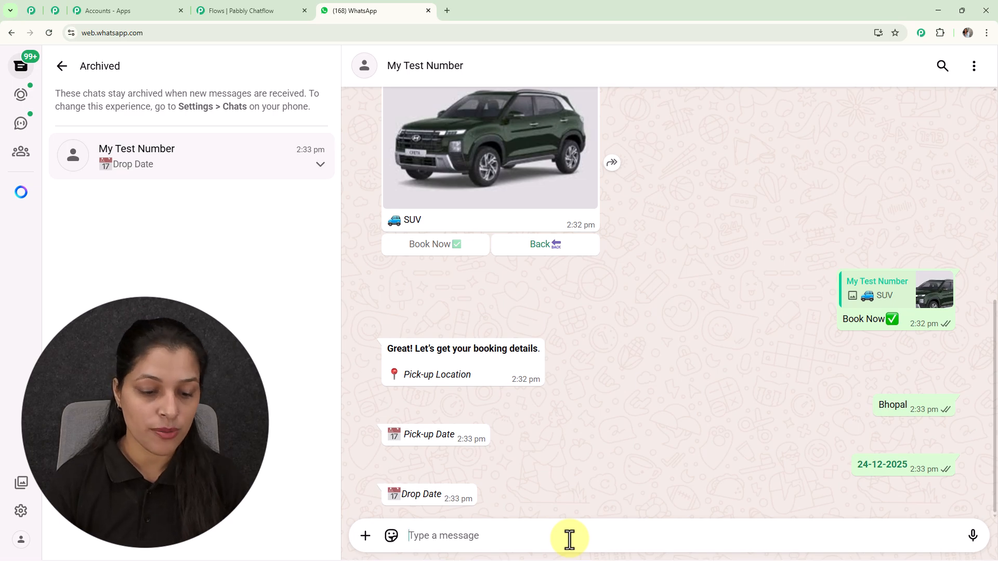
Step: Reply with 27-12-2025 as the drop date and send the customer's full name to confirm the booking
{"action": "type", "text": "2"}
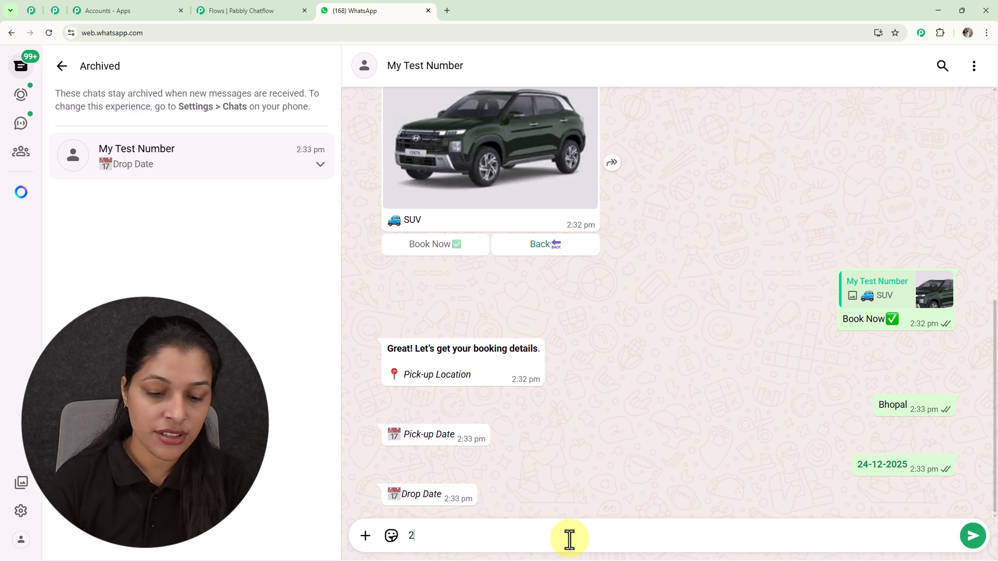
{"action": "type", "text": "7-12-2025"}
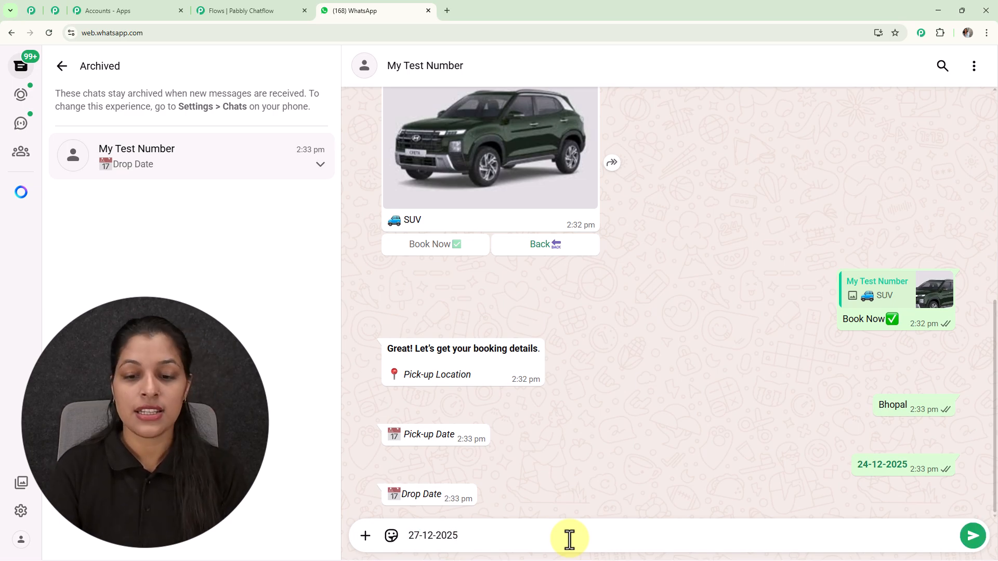
{"action": "key", "text": "Return"}
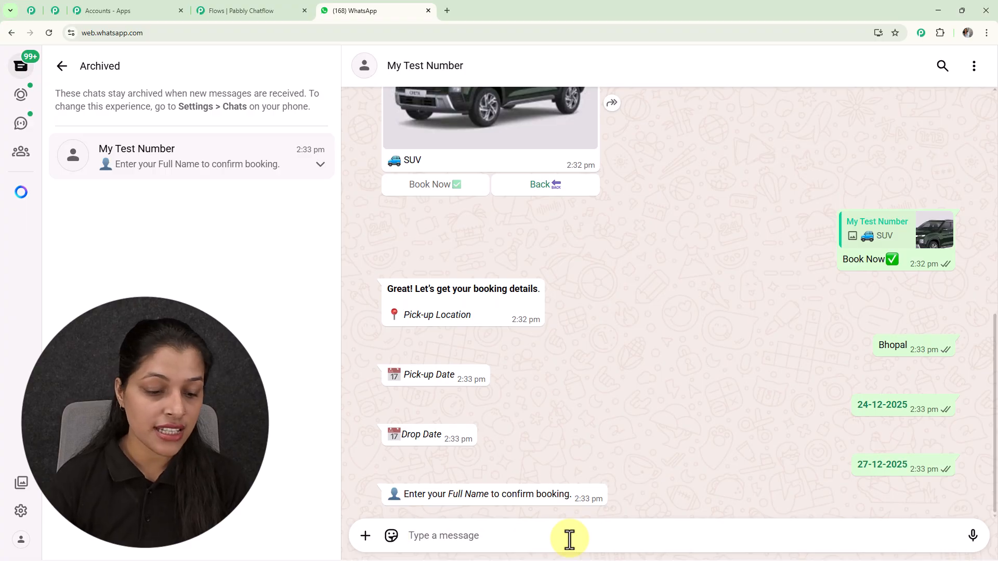
{"action": "type", "text": "D"}
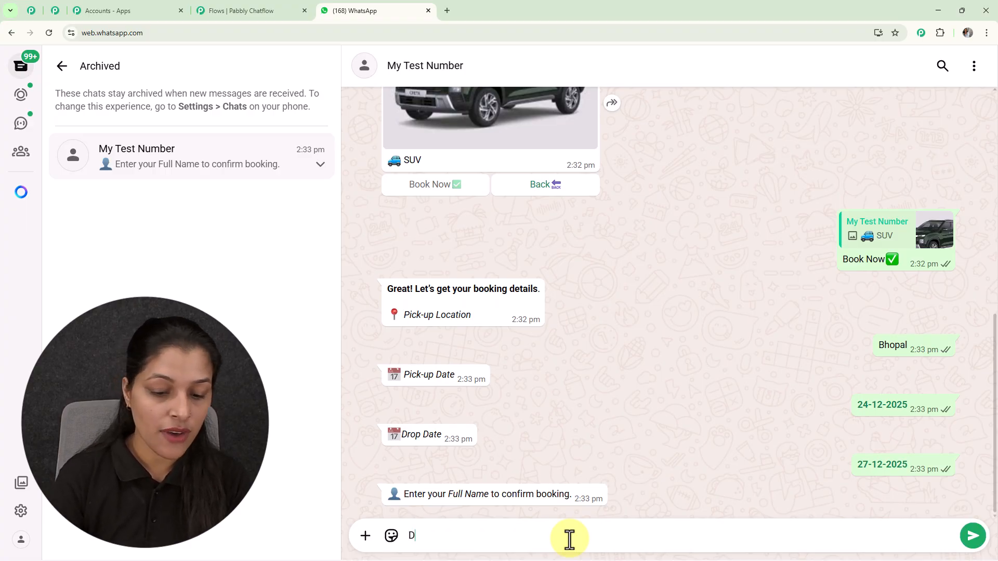
{"action": "type", "text": "emo User"}
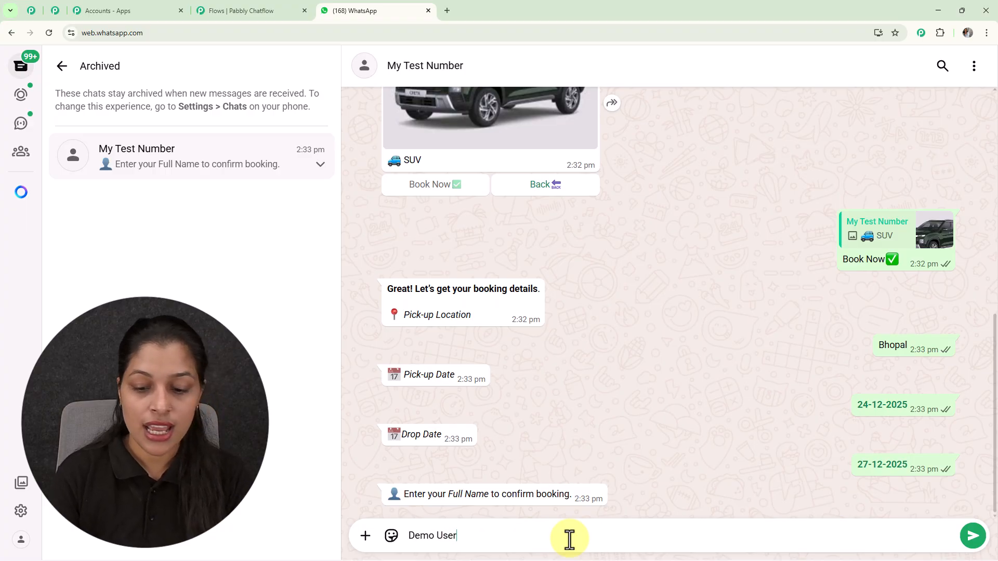
{"action": "key", "text": "Return"}
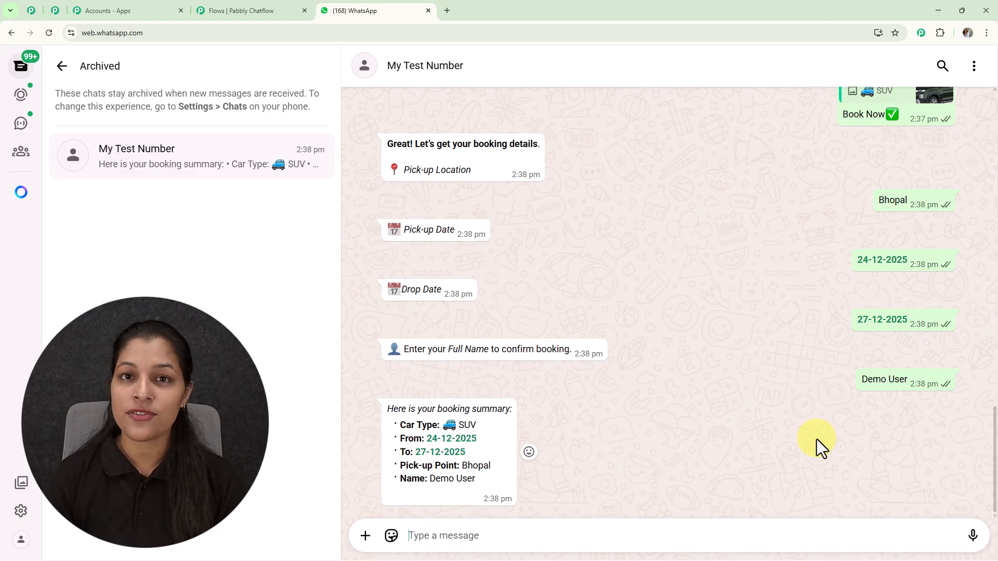
Step: Open pabbly.com/chatflow in a new browser tab
{"action": "left_click", "coordinate": [446, 10]}
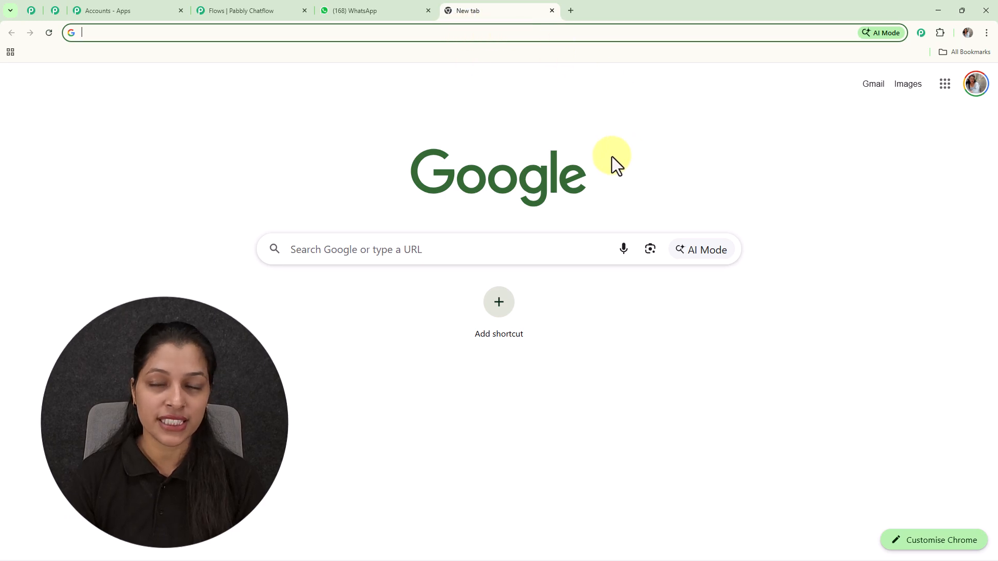
{"action": "type", "text": "pabbly.com/chatflow"}
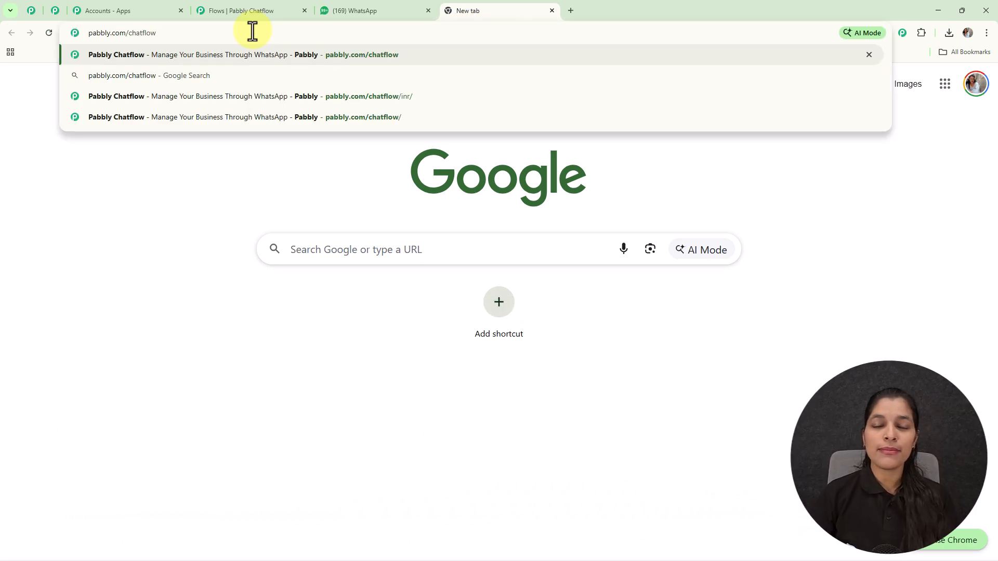
{"action": "key", "text": "Return"}
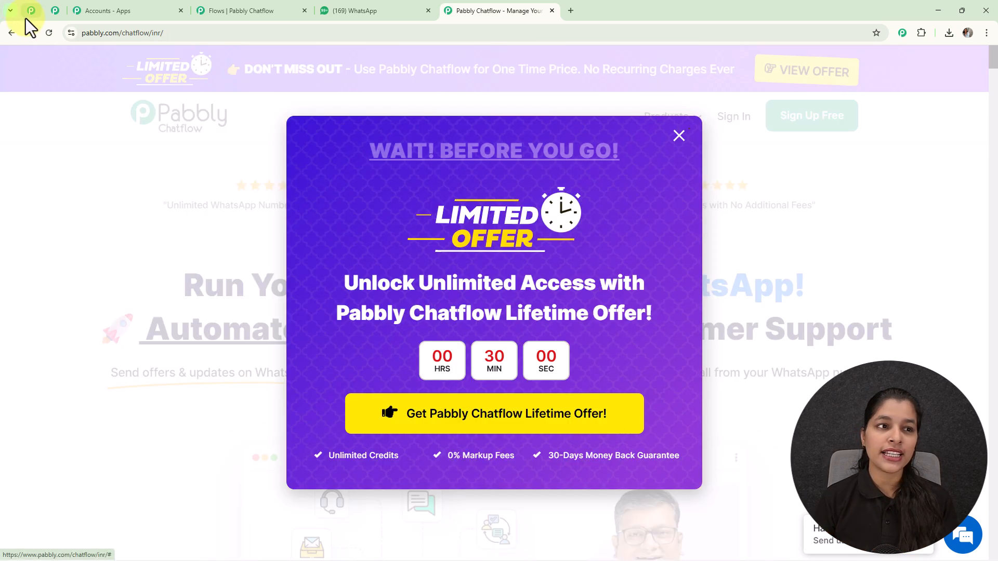
Step: Look through the Pabbly Community page, including its membership benefits, shared video tutorials and customer reviews
{"action": "left_click", "coordinate": [28, 13]}
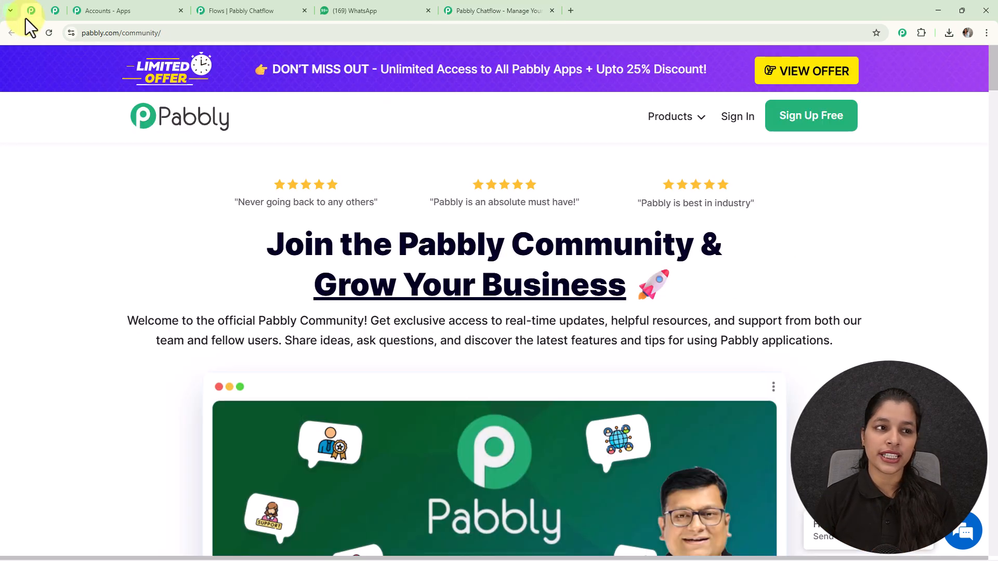
{"action": "scroll", "coordinate": [581, 273], "scroll_direction": "down", "scroll_amount": 10}
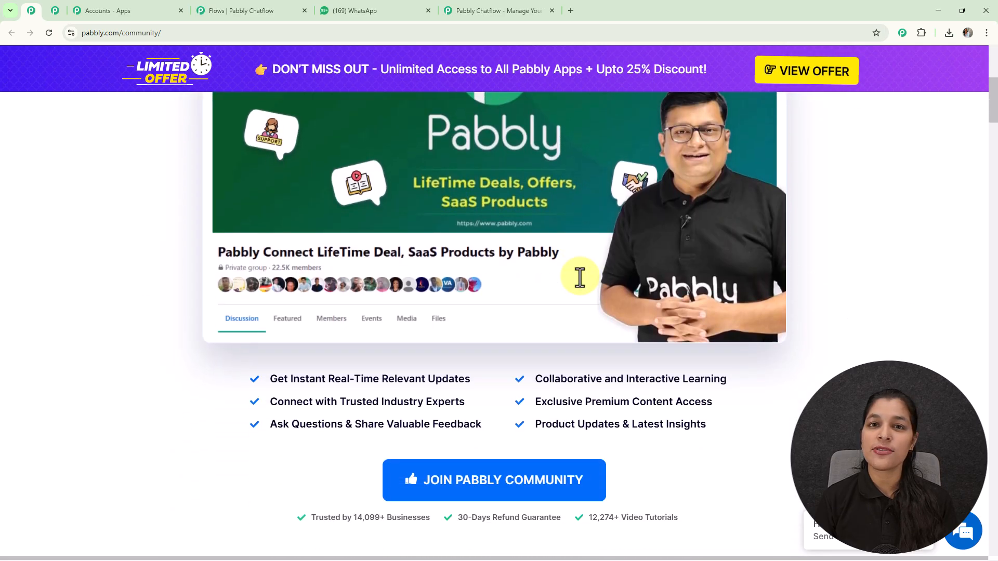
{"action": "scroll", "coordinate": [580, 277], "scroll_direction": "down", "scroll_amount": 7}
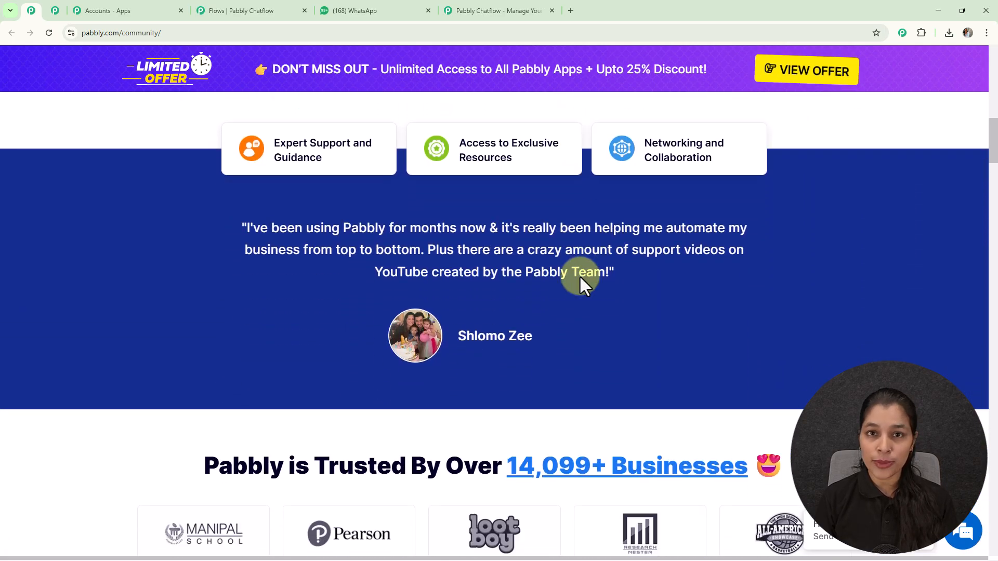
{"action": "scroll", "coordinate": [580, 276], "scroll_direction": "down", "scroll_amount": 4}
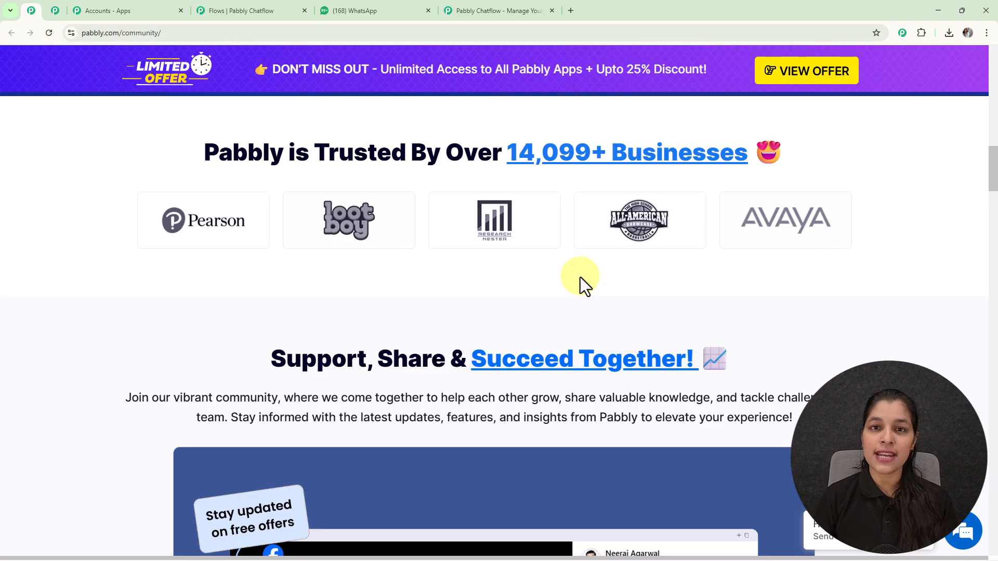
{"action": "scroll", "coordinate": [580, 277], "scroll_direction": "down", "scroll_amount": 2}
{"action": "scroll", "coordinate": [580, 276], "scroll_direction": "down", "scroll_amount": 5}
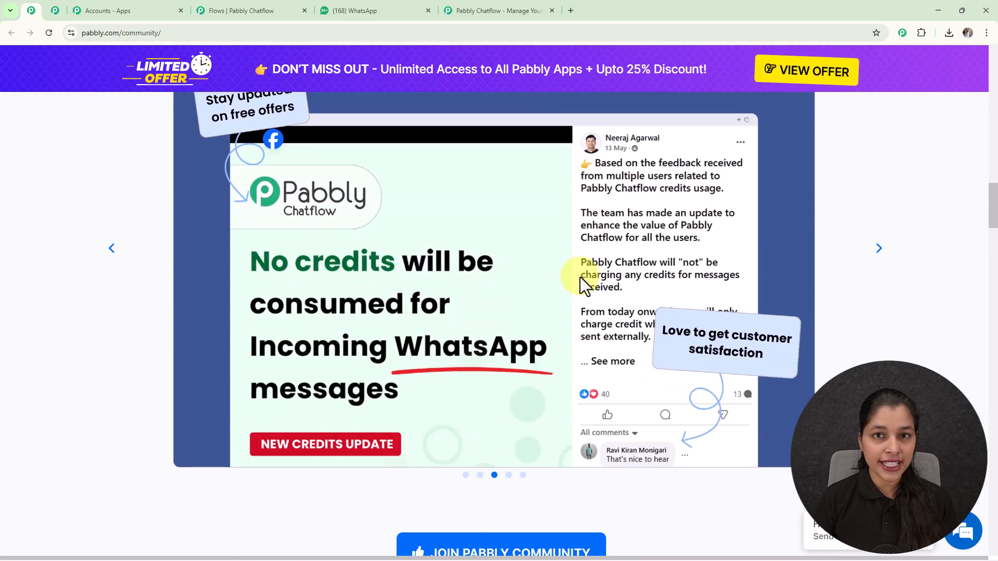
{"action": "scroll", "coordinate": [580, 276], "scroll_direction": "down", "scroll_amount": 4}
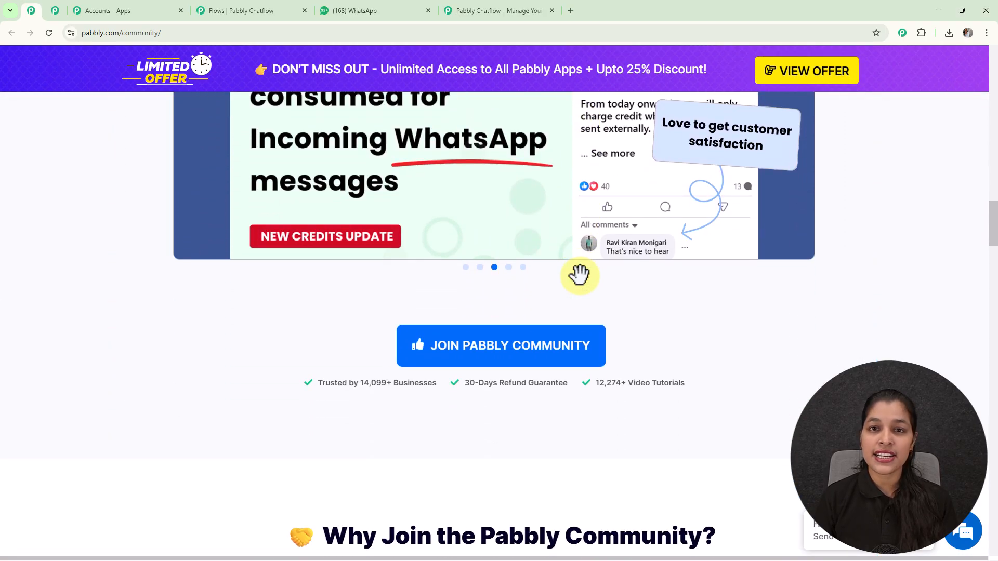
{"action": "scroll", "coordinate": [580, 277], "scroll_direction": "down", "scroll_amount": 3}
{"action": "scroll", "coordinate": [580, 276], "scroll_direction": "down", "scroll_amount": 2}
{"action": "scroll", "coordinate": [580, 276], "scroll_direction": "down", "scroll_amount": 5}
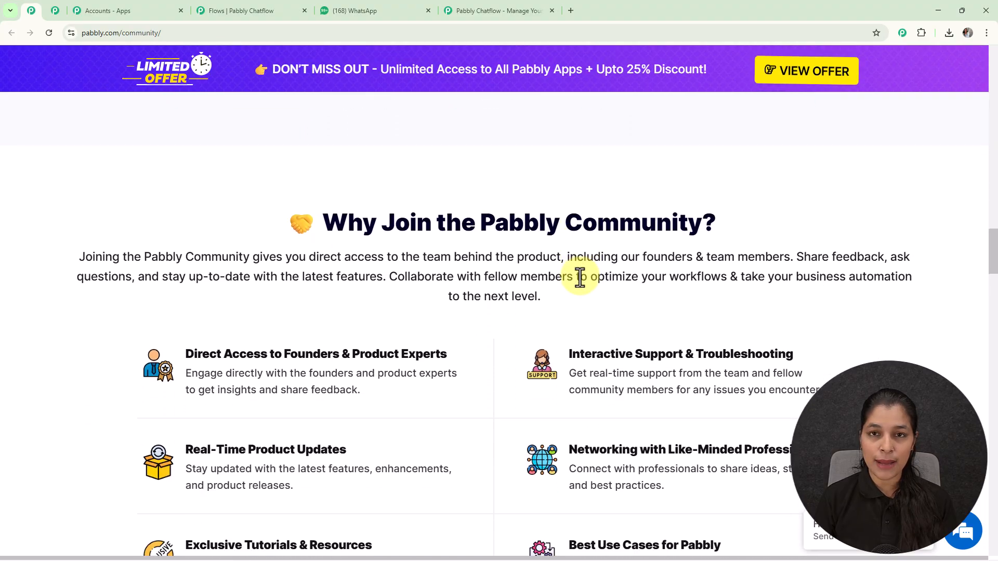
{"action": "scroll", "coordinate": [580, 277], "scroll_direction": "down", "scroll_amount": 9}
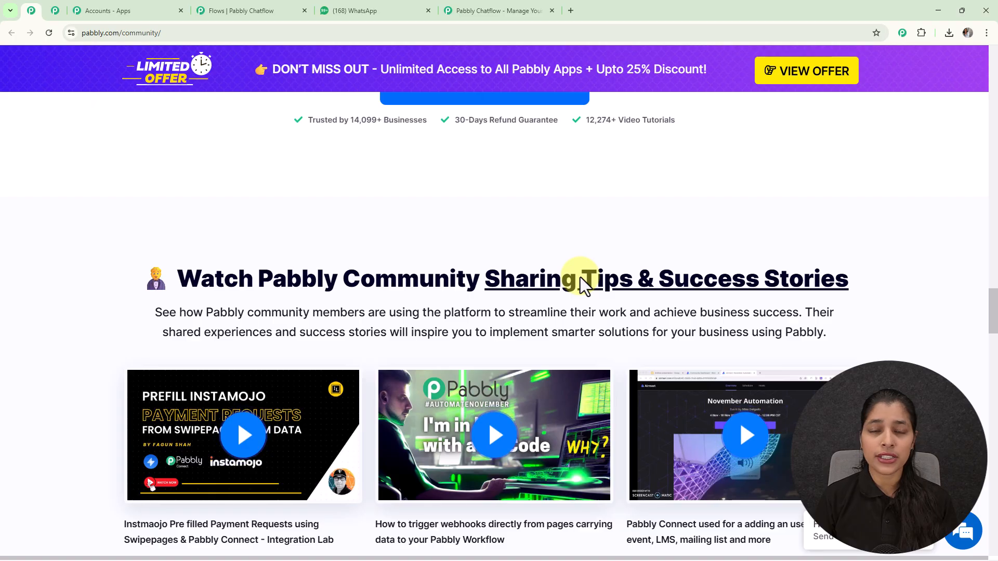
{"action": "scroll", "coordinate": [579, 276], "scroll_direction": "down", "scroll_amount": 4}
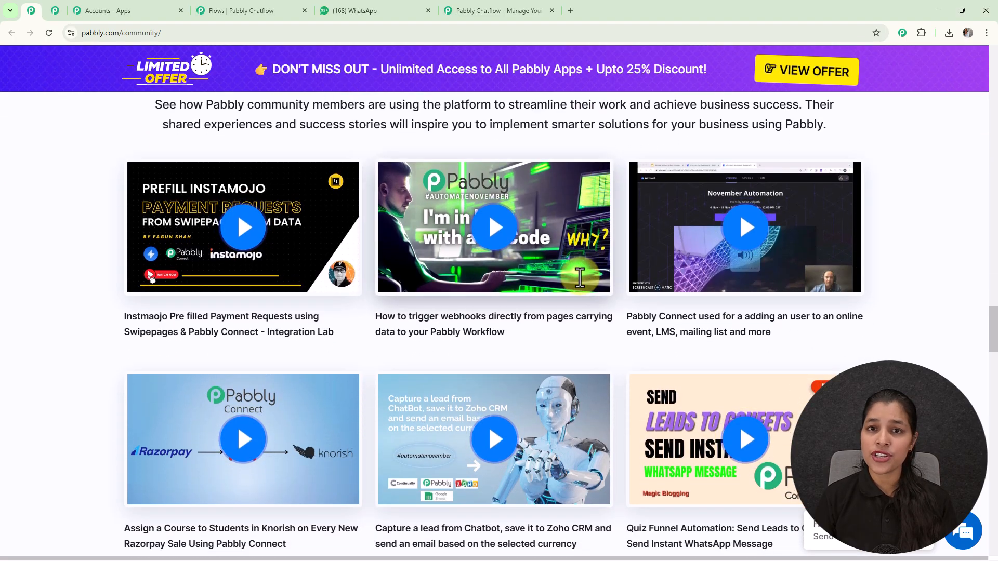
{"action": "scroll", "coordinate": [580, 276], "scroll_direction": "down", "scroll_amount": 5}
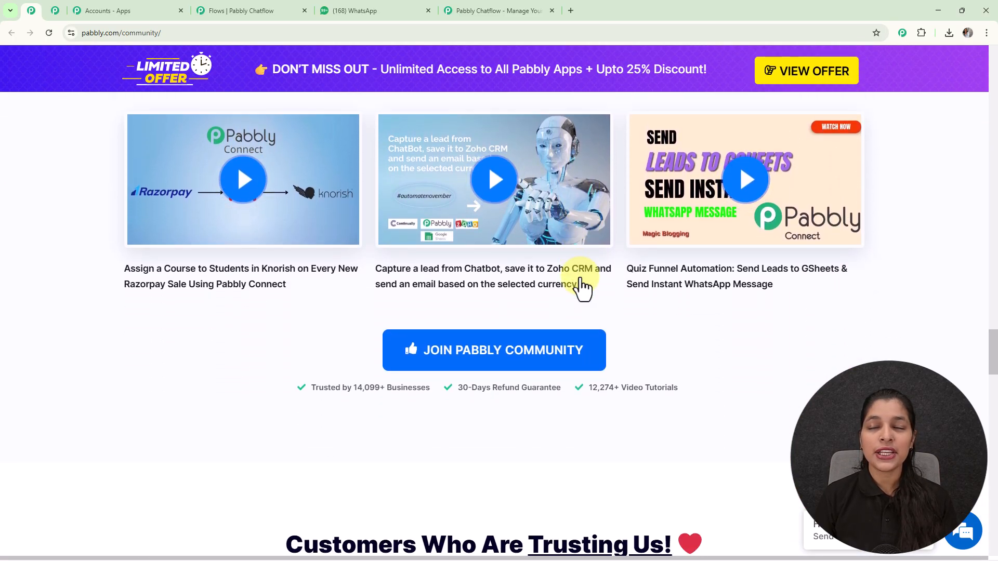
{"action": "scroll", "coordinate": [582, 289], "scroll_direction": "down", "scroll_amount": 4}
{"action": "scroll", "coordinate": [581, 281], "scroll_direction": "down", "scroll_amount": 5}
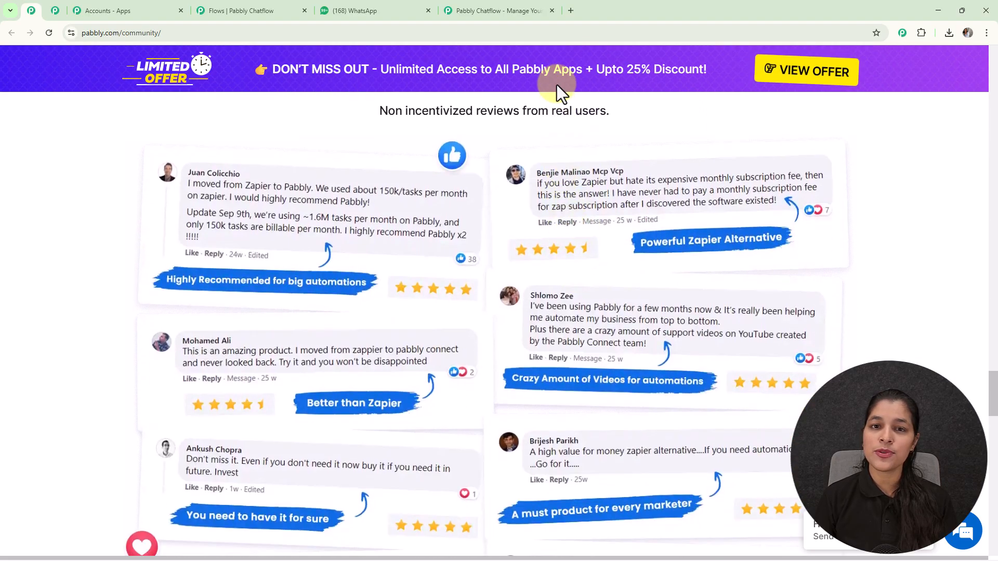
Step: Return to the Pabbly Chatflow page, sign in, and access Pabbly Chatflow from the list of all Pabbly apps
{"action": "left_click", "coordinate": [510, 2]}
{"action": "left_click", "coordinate": [680, 136]}
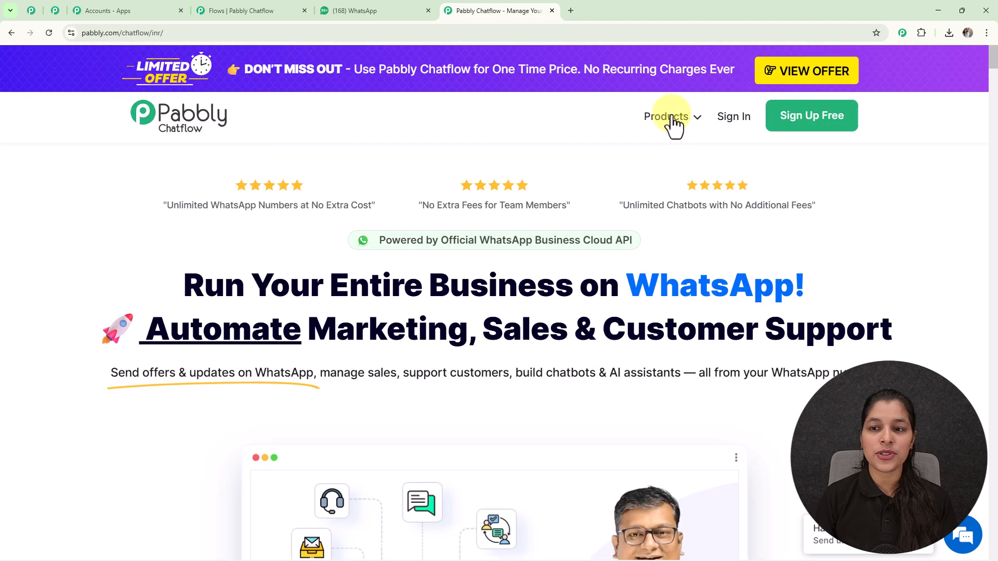
{"action": "left_click", "coordinate": [727, 117]}
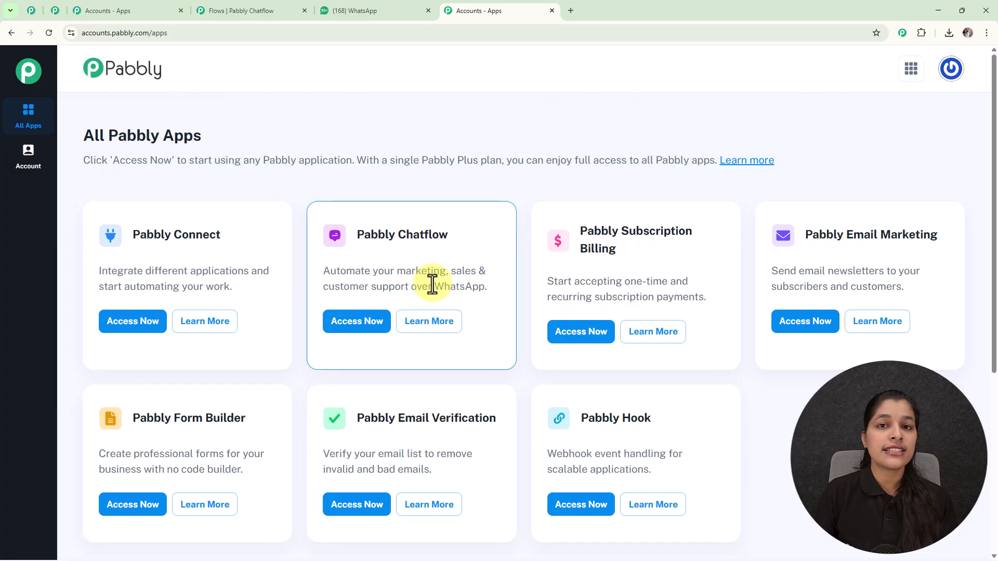
{"action": "left_click", "coordinate": [354, 328]}
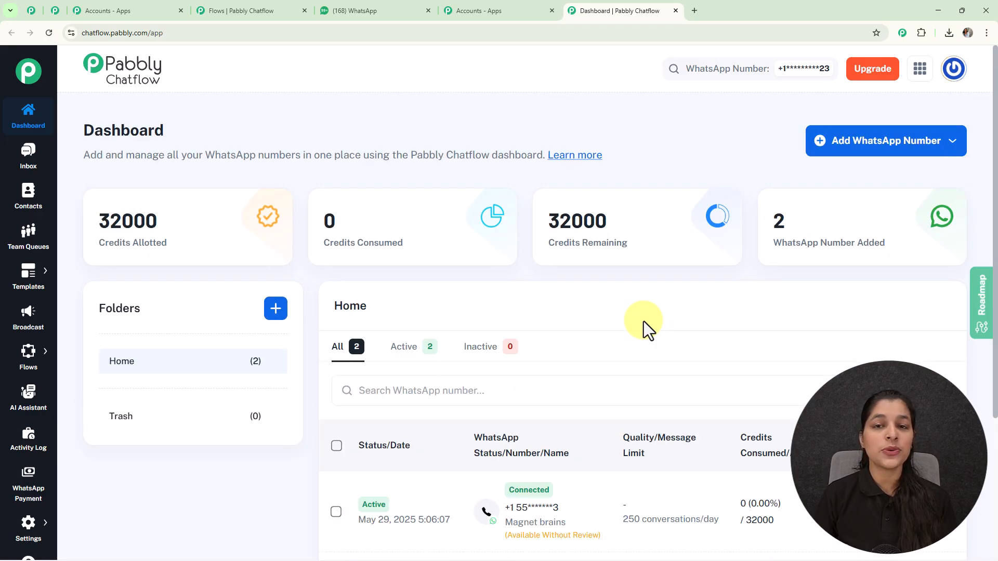
Step: Look over the dashboard's WhatsApp number list and check the available methods for adding a WhatsApp number
{"action": "scroll", "coordinate": [644, 321], "scroll_direction": "down", "scroll_amount": 4}
{"action": "scroll", "coordinate": [643, 401], "scroll_direction": "up", "scroll_amount": 4}
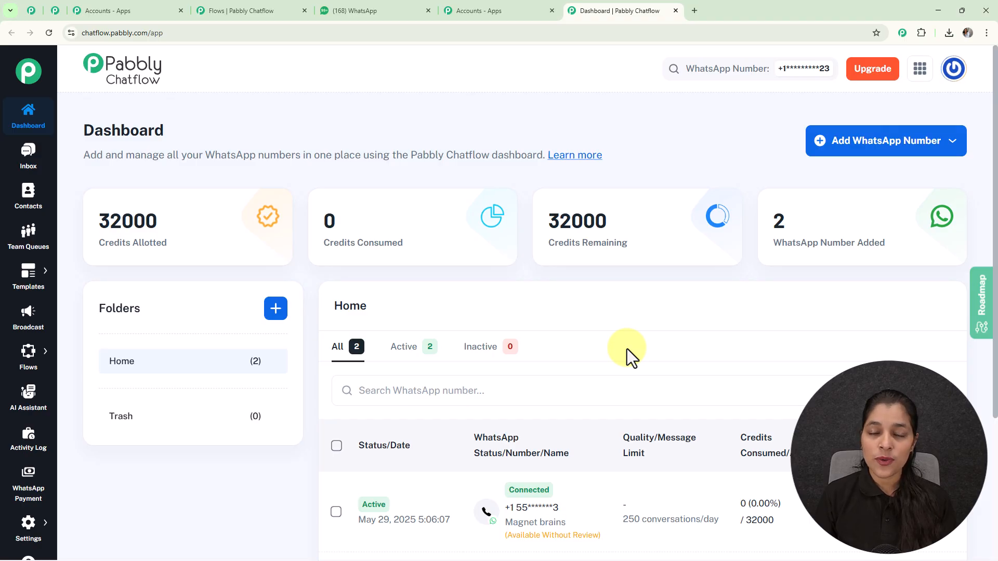
{"action": "left_click", "coordinate": [855, 146]}
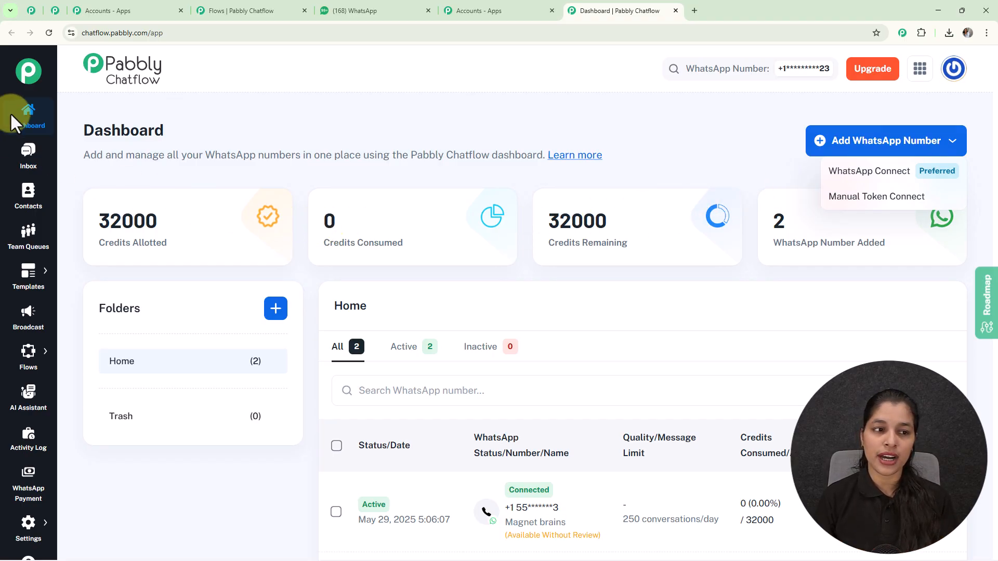
{"action": "left_click", "coordinate": [78, 163]}
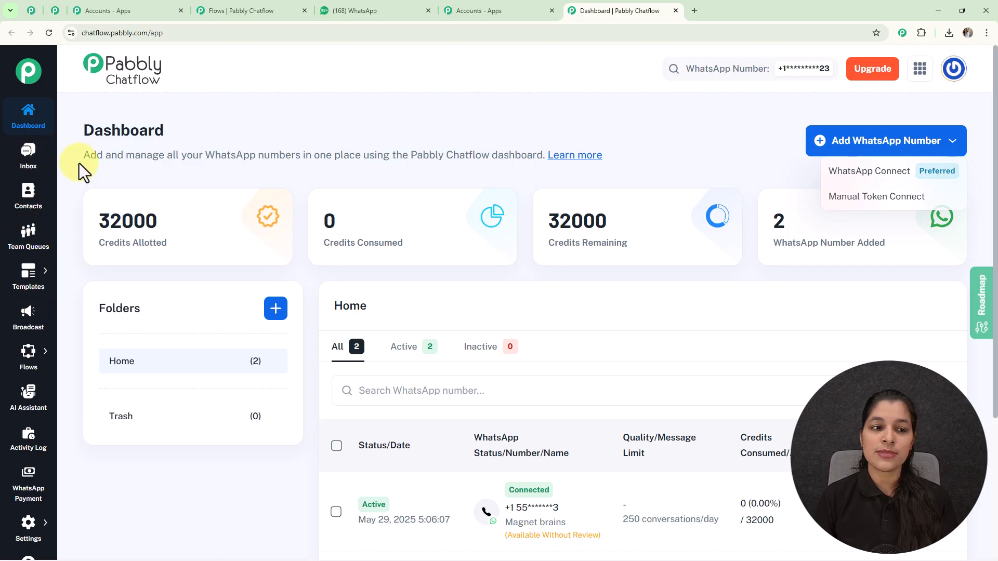
Step: Go to the Flow Builder and add a new flow
{"action": "mouse_move", "coordinate": [25, 285]}
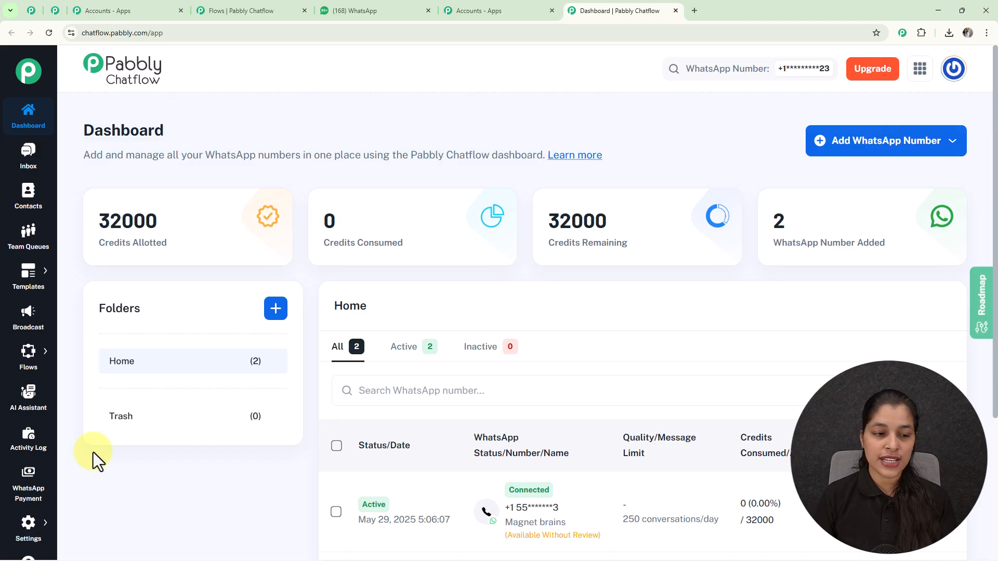
{"action": "mouse_move", "coordinate": [31, 357]}
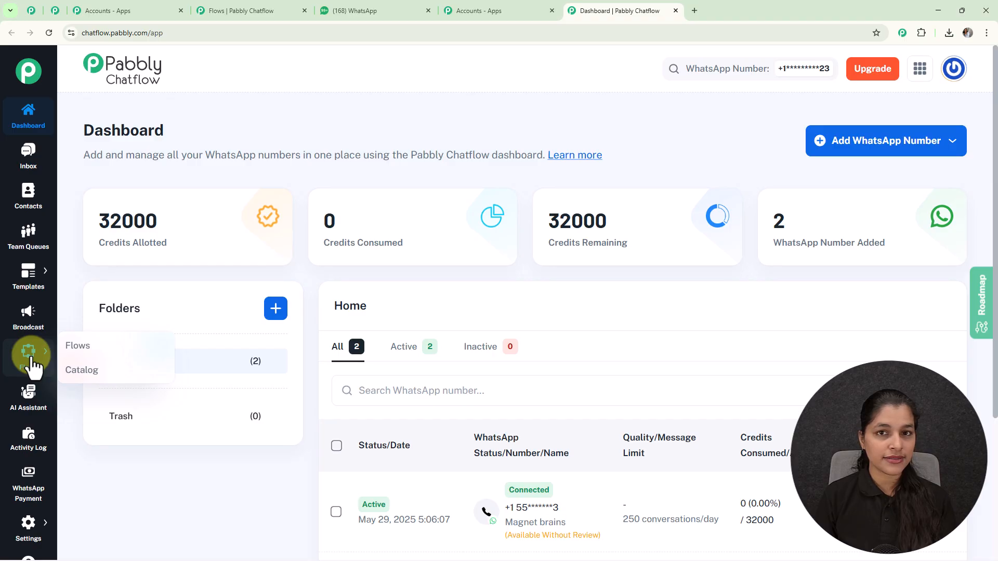
{"action": "left_click", "coordinate": [73, 351]}
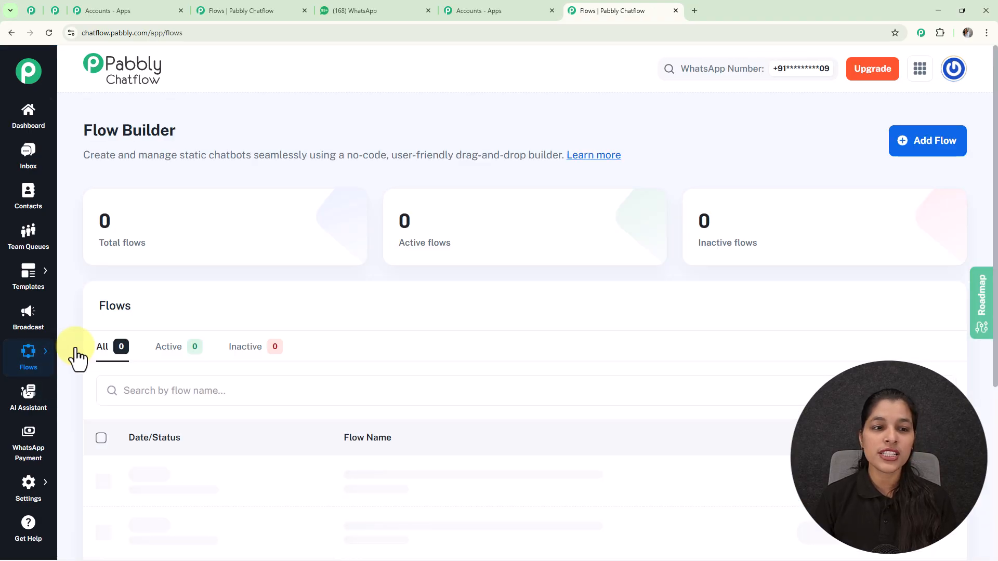
{"action": "scroll", "coordinate": [456, 344], "scroll_direction": "down", "scroll_amount": 5}
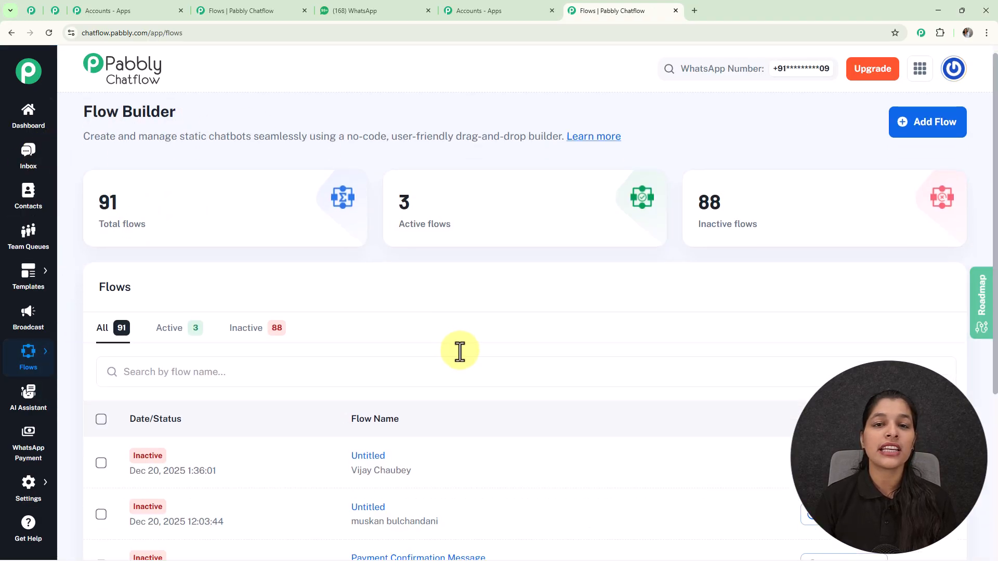
{"action": "scroll", "coordinate": [478, 392], "scroll_direction": "up", "scroll_amount": 5}
{"action": "scroll", "coordinate": [523, 347], "scroll_direction": "up", "scroll_amount": 1}
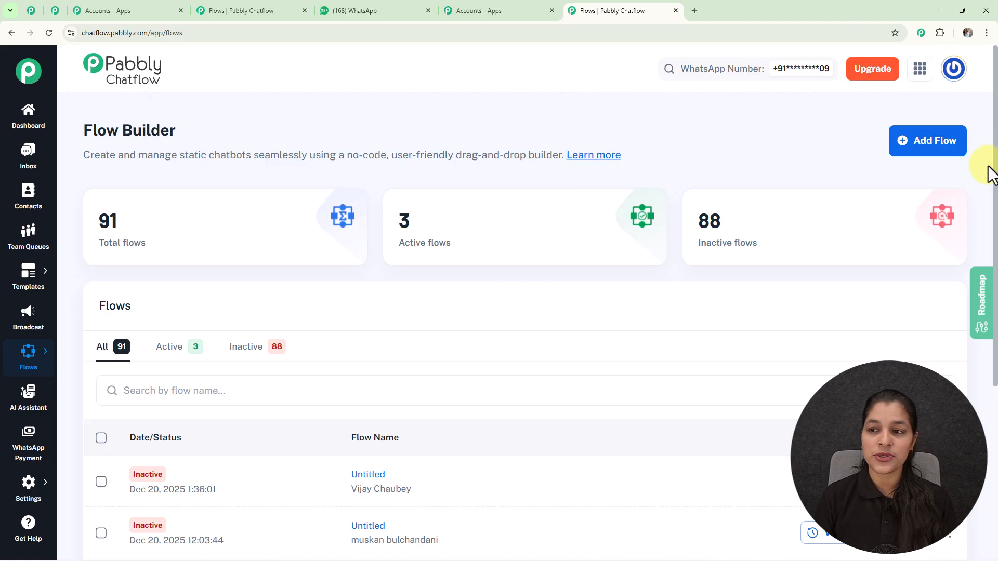
{"action": "left_click", "coordinate": [930, 149]}
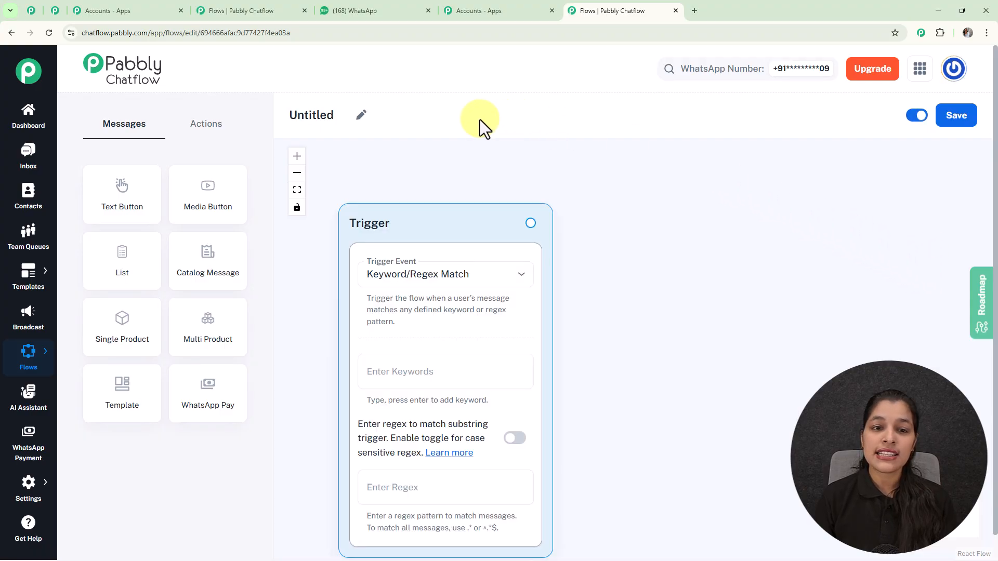
Step: Rename the flow as "WhatsApp Chatbot That Qualifies Leads Automatically (24/7)"
{"action": "left_click", "coordinate": [362, 118]}
{"action": "left_click_drag", "start_coordinate": [357, 115], "coordinate": [308, 120]}
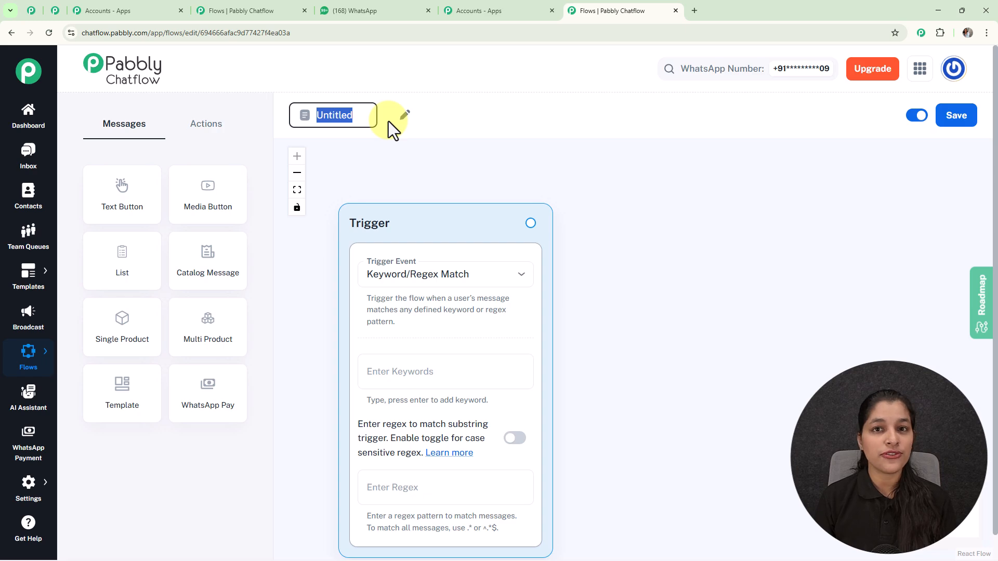
{"action": "key", "text": "BackSpace"}
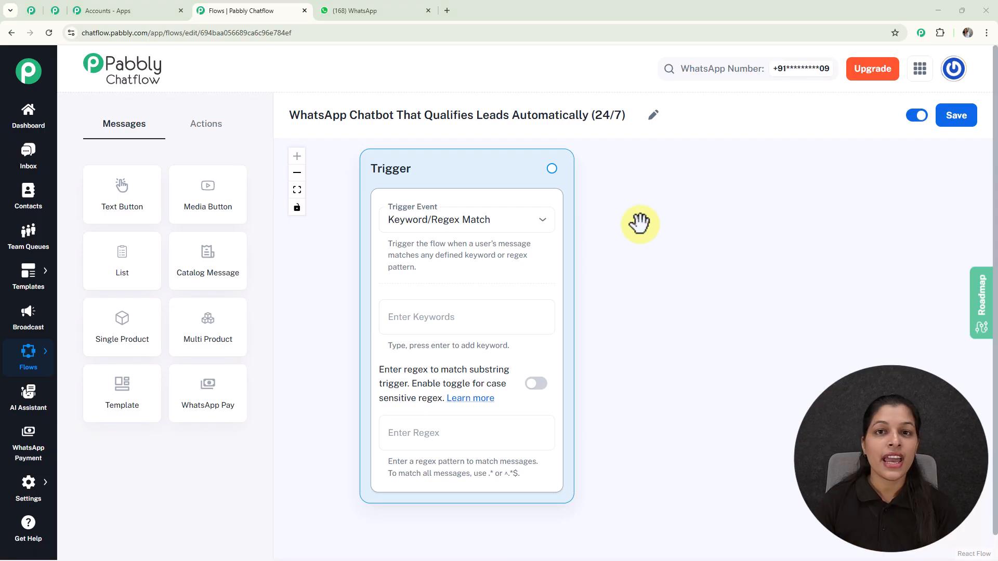
Step: Review the trigger event options, keep Keyword/Regex Match, and add the trigger keyword "Car"
{"action": "left_click", "coordinate": [491, 226]}
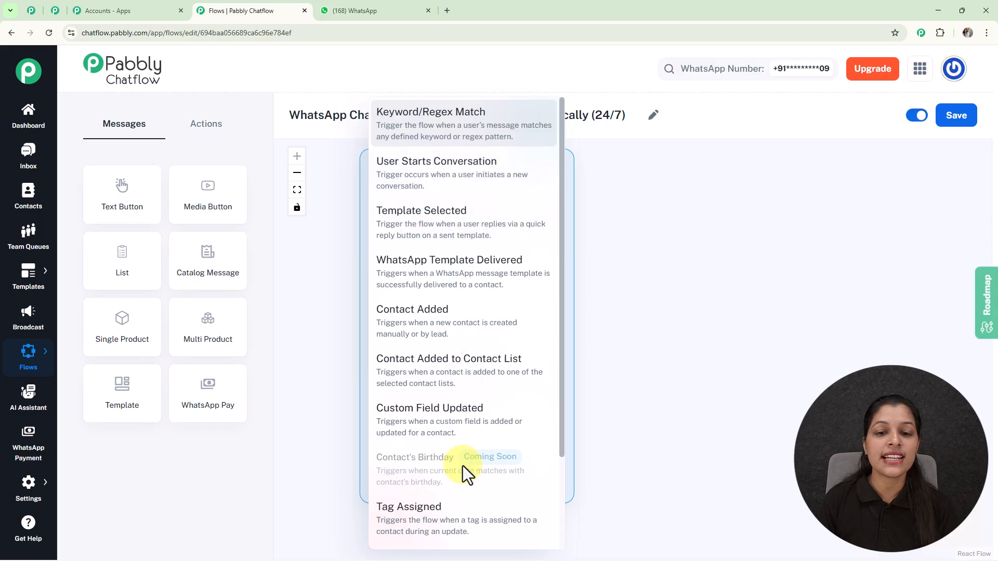
{"action": "left_click", "coordinate": [686, 315]}
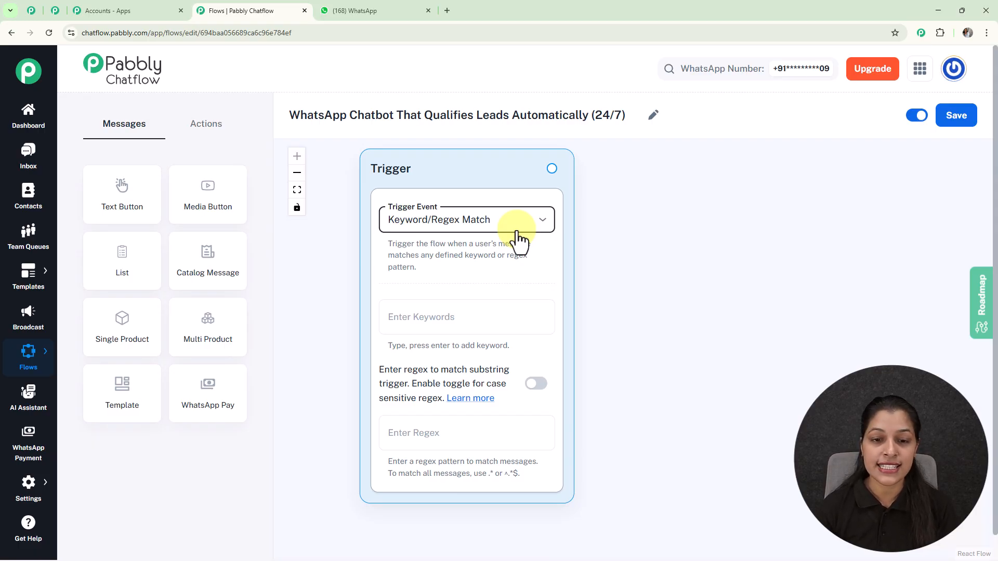
{"action": "left_click", "coordinate": [507, 318]}
{"action": "type", "text": "Car"}
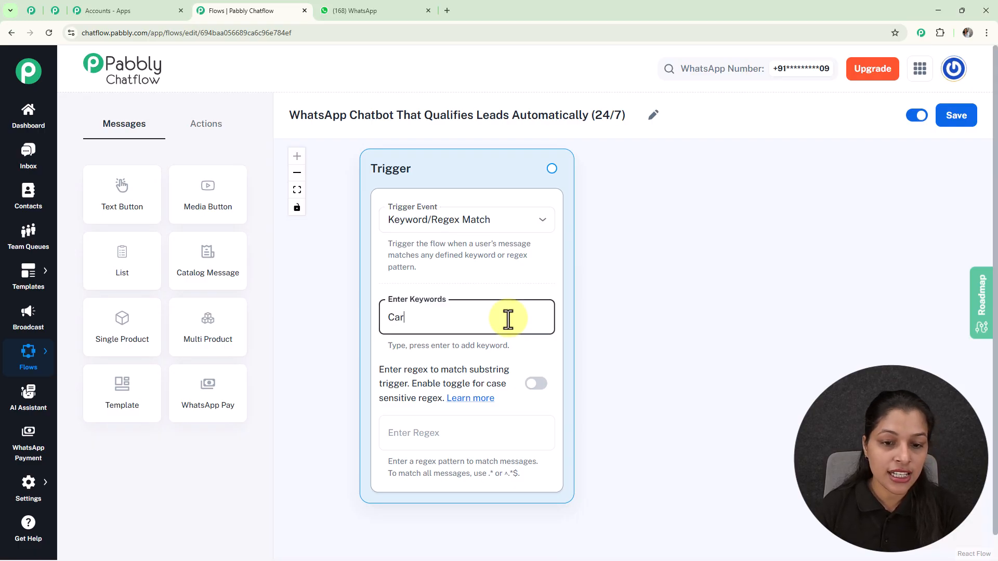
{"action": "key", "text": "Return"}
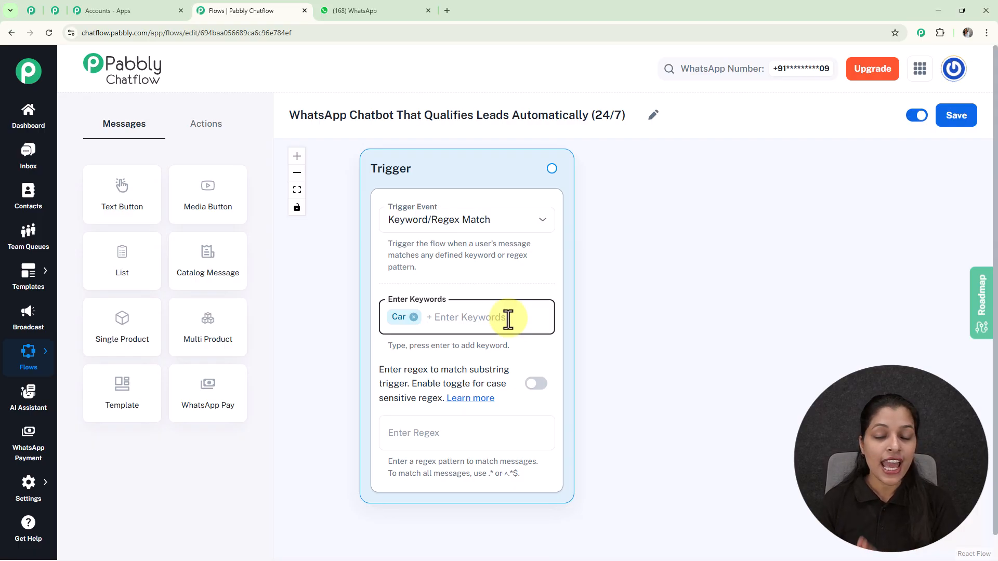
{"action": "left_click", "coordinate": [504, 446]}
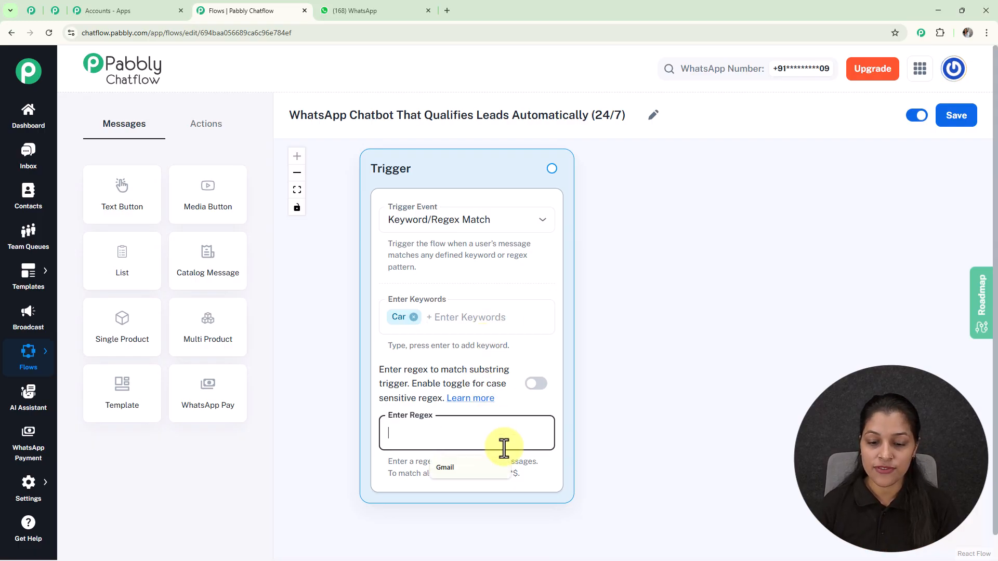
{"action": "type", "text": "[\\"}
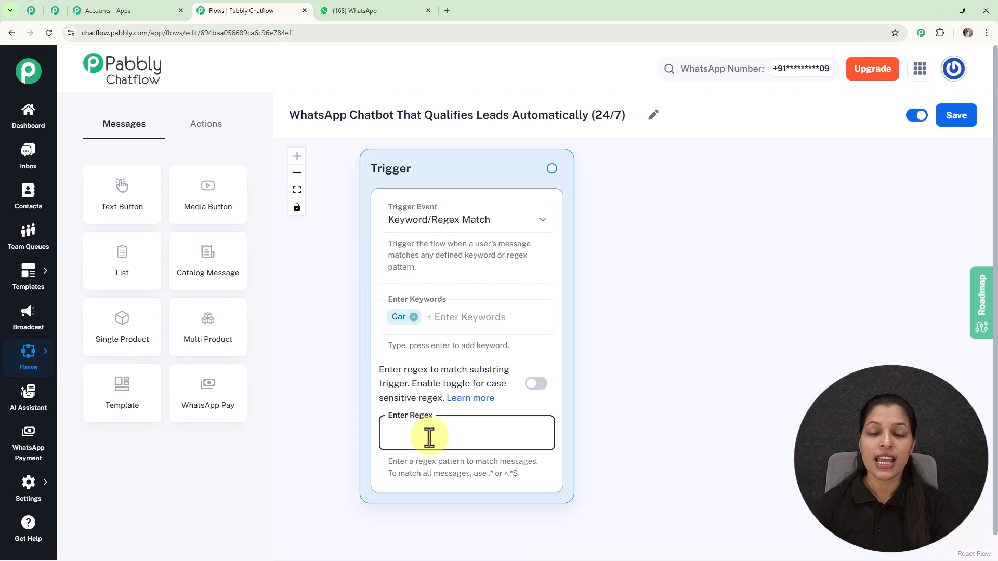
{"action": "left_click", "coordinate": [672, 242]}
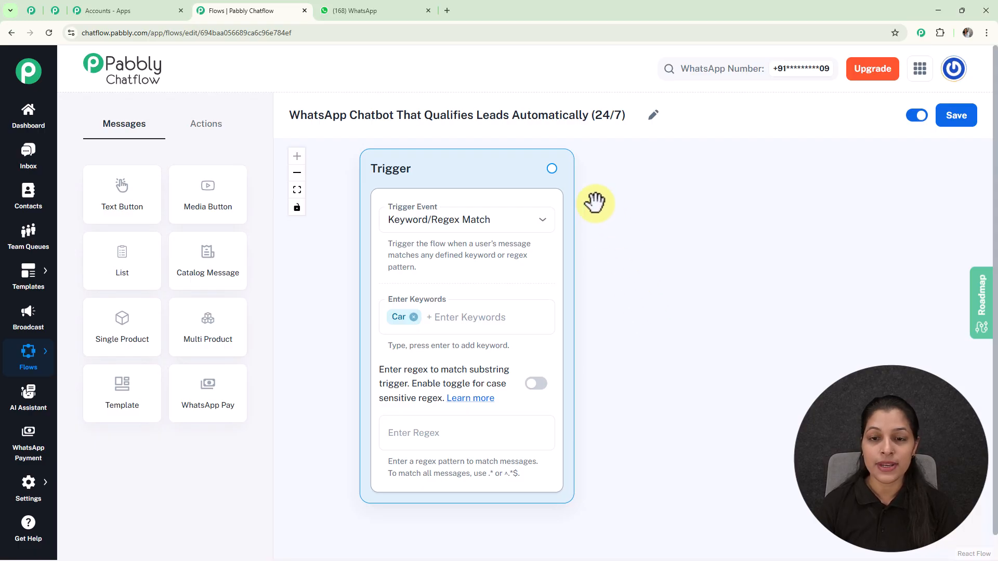
Step: Connect a Text Button message to the trigger with the text "👋 Hello! Welcome to SwiftRide Car Rentals. How can I help you today?"
{"action": "left_click_drag", "start_coordinate": [552, 168], "coordinate": [673, 258]}
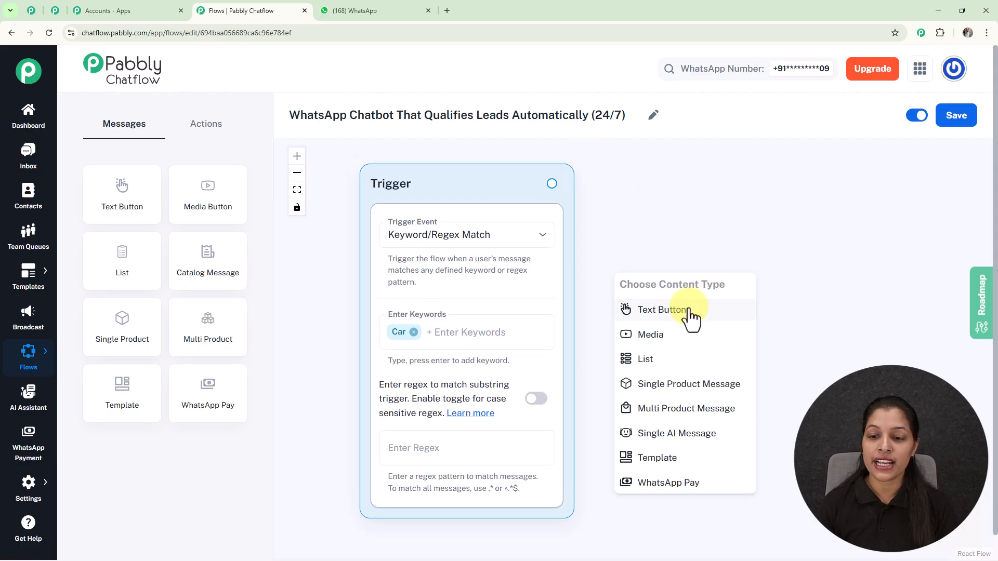
{"action": "left_click", "coordinate": [690, 311]}
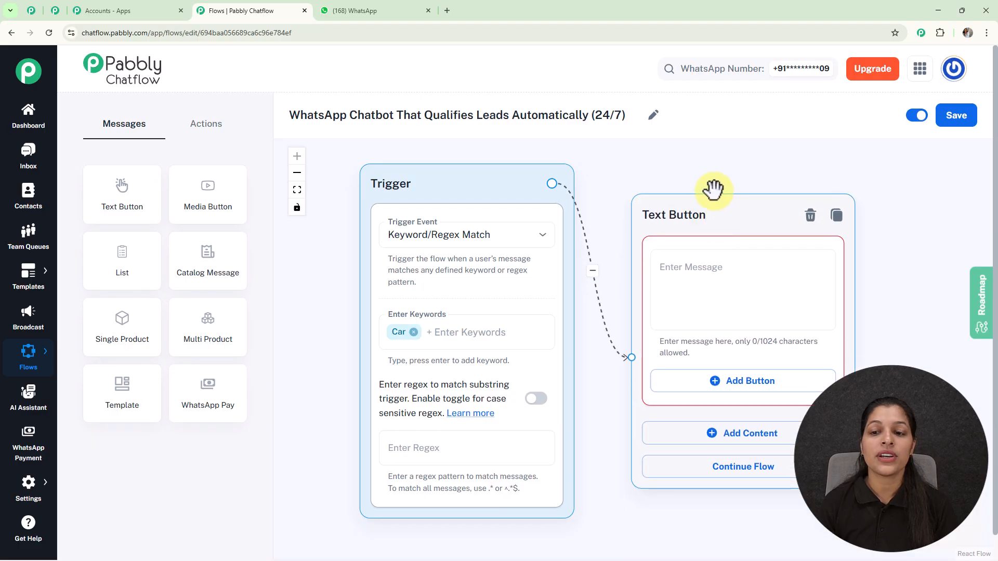
{"action": "left_click_drag", "start_coordinate": [888, 241], "coordinate": [781, 237]}
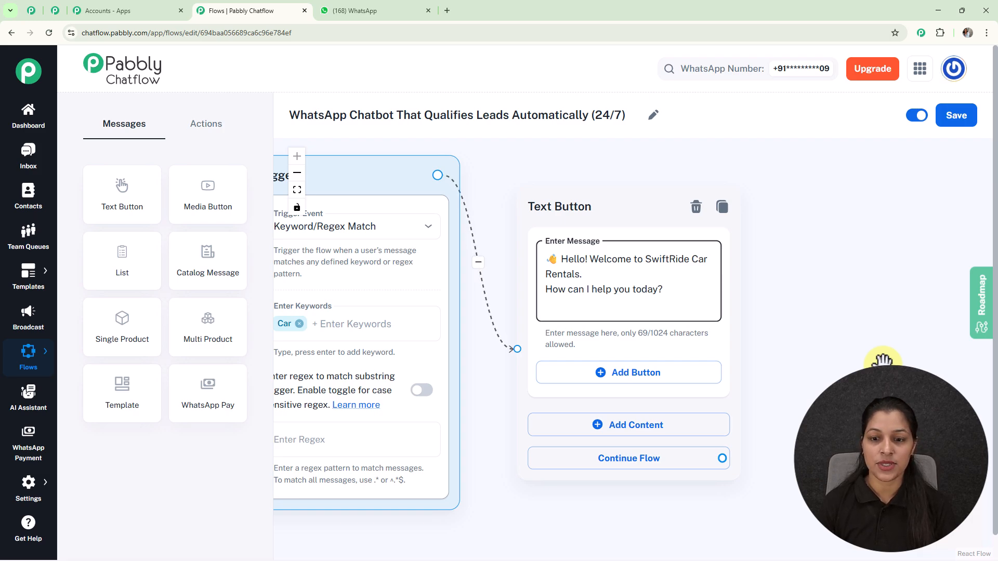
Step: Add a Quick Reply button named "🚘 Check Cars" to the welcome message and save it
{"action": "left_click", "coordinate": [612, 379]}
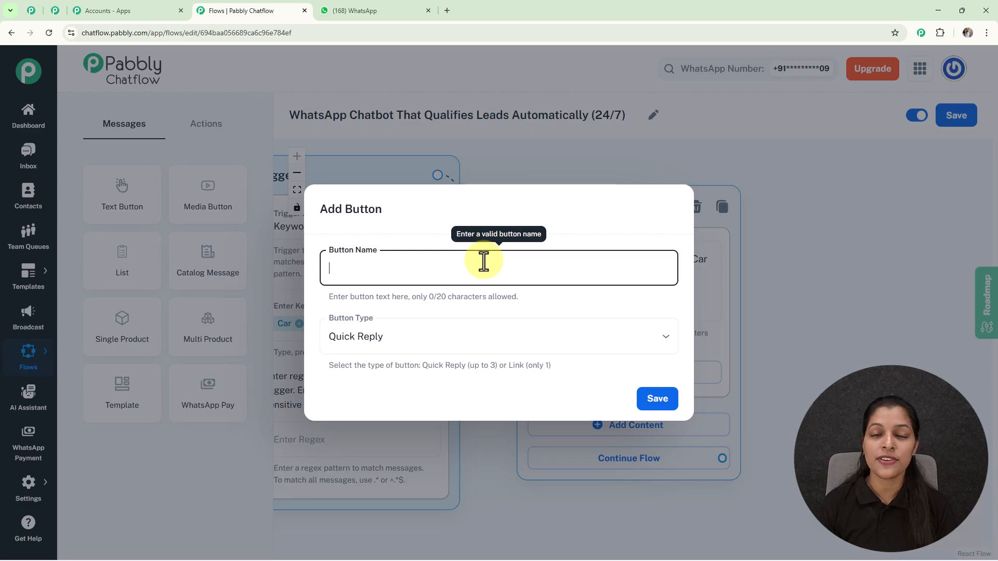
{"action": "type", "text": "🚘 Check Cars"}
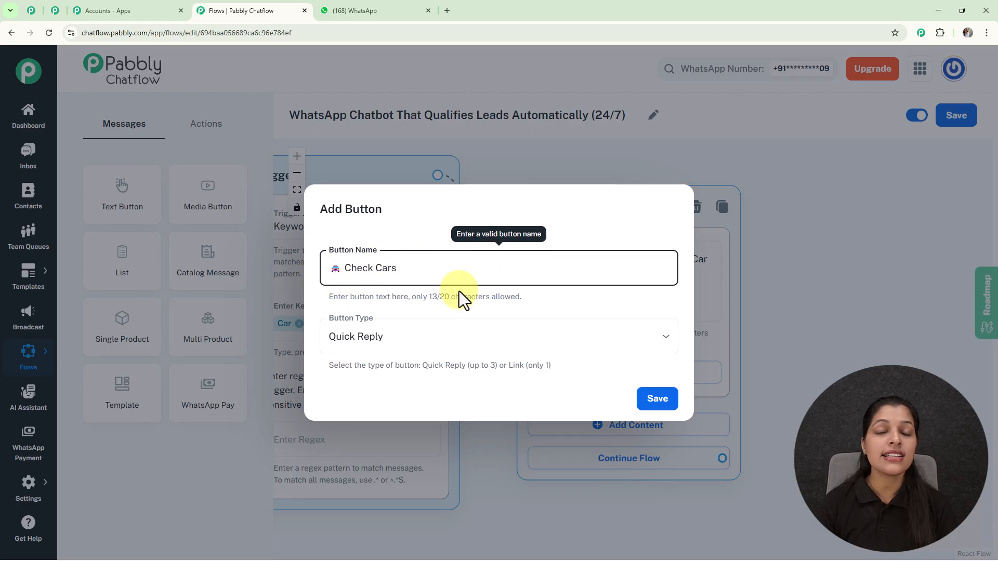
{"action": "left_click", "coordinate": [669, 346]}
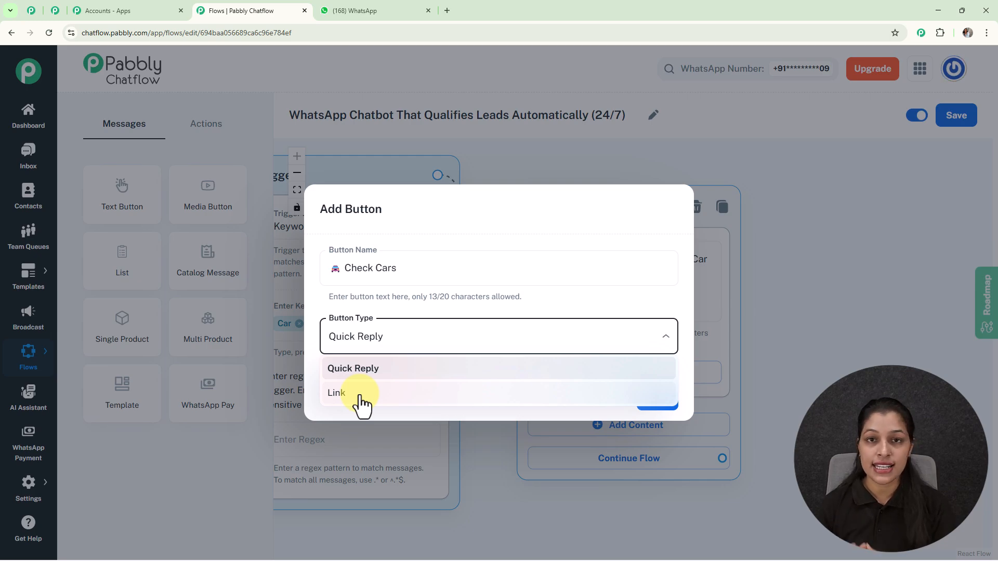
{"action": "left_click", "coordinate": [358, 370]}
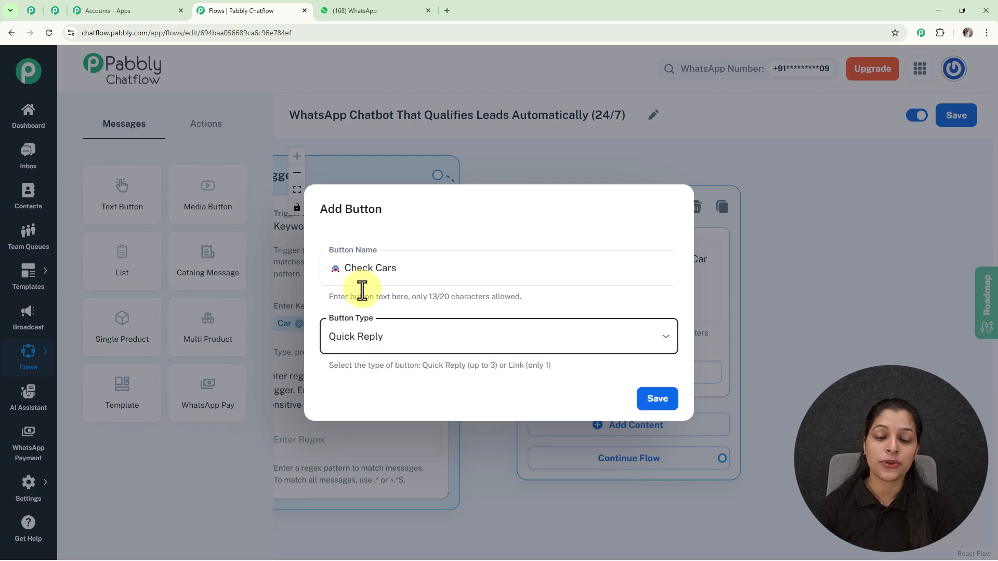
{"action": "left_click", "coordinate": [664, 400]}
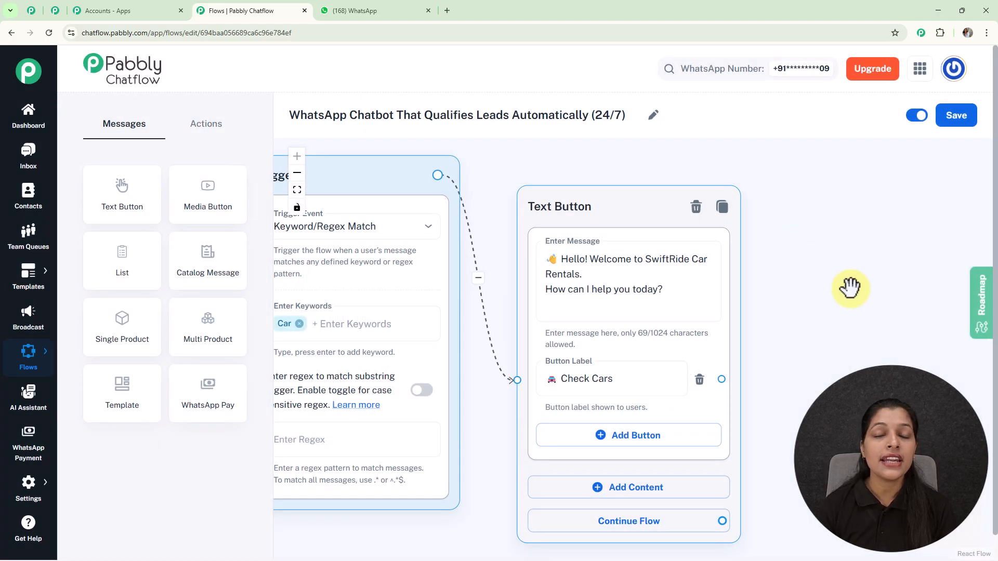
Step: Connect a List message to the Check Cars button and place it beside the Text Button block
{"action": "scroll", "coordinate": [851, 288], "scroll_direction": "down", "scroll_amount": 2}
{"action": "left_click_drag", "start_coordinate": [852, 289], "coordinate": [697, 249]}
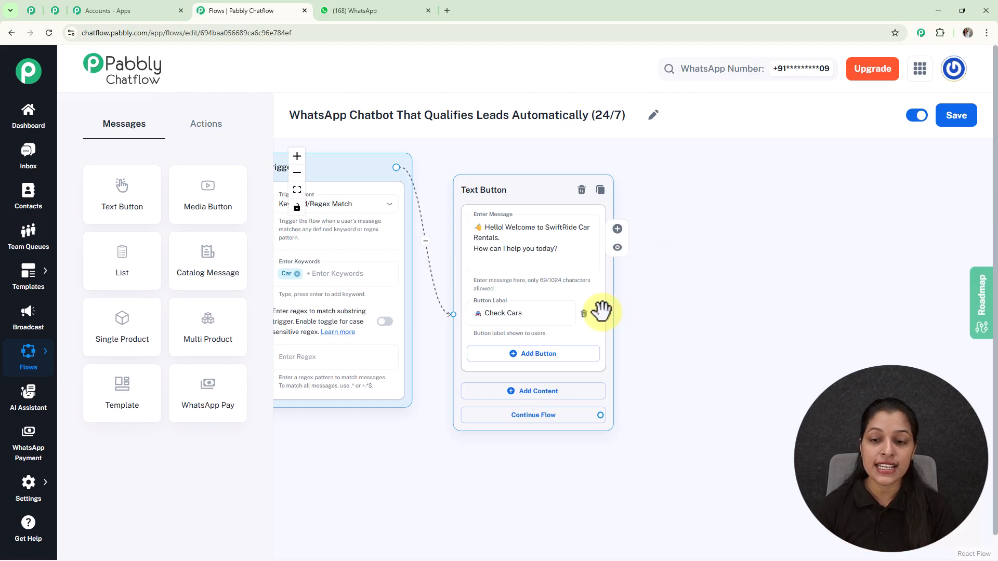
{"action": "left_click_drag", "start_coordinate": [600, 314], "coordinate": [687, 220]}
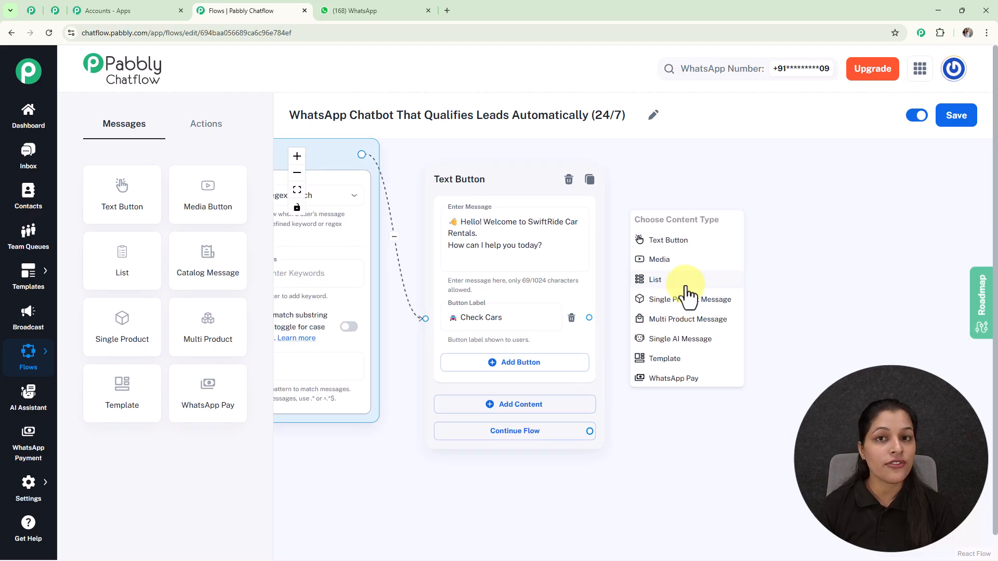
{"action": "left_click", "coordinate": [686, 283]}
{"action": "left_click_drag", "start_coordinate": [691, 232], "coordinate": [704, 147]}
{"action": "scroll", "coordinate": [735, 217], "scroll_direction": "down", "scroll_amount": 2}
{"action": "left_click_drag", "start_coordinate": [836, 247], "coordinate": [769, 235]}
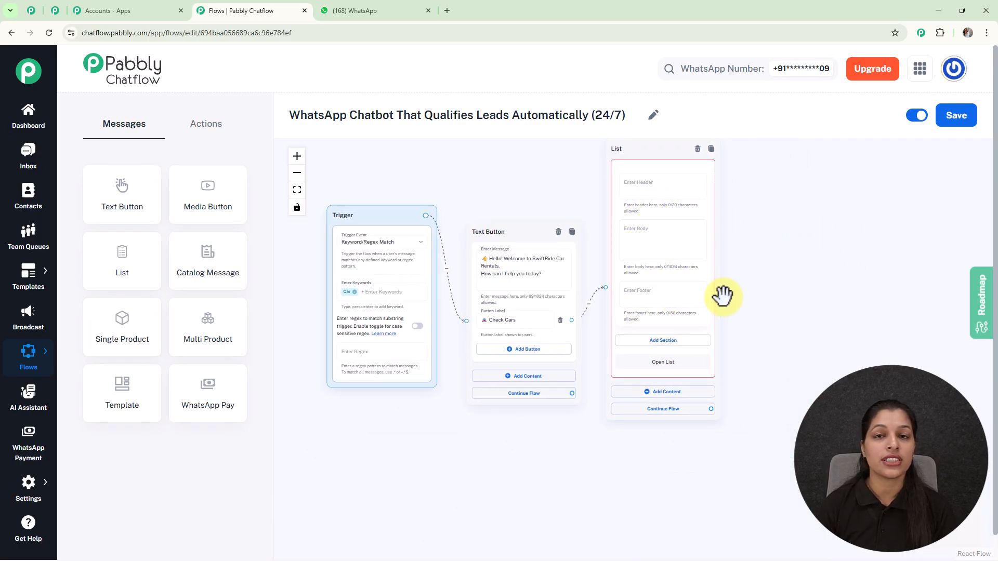
Step: Enter "Great! Here are the cars available:" as the body of the List message
{"action": "scroll", "coordinate": [690, 232], "scroll_direction": "up", "scroll_amount": 3}
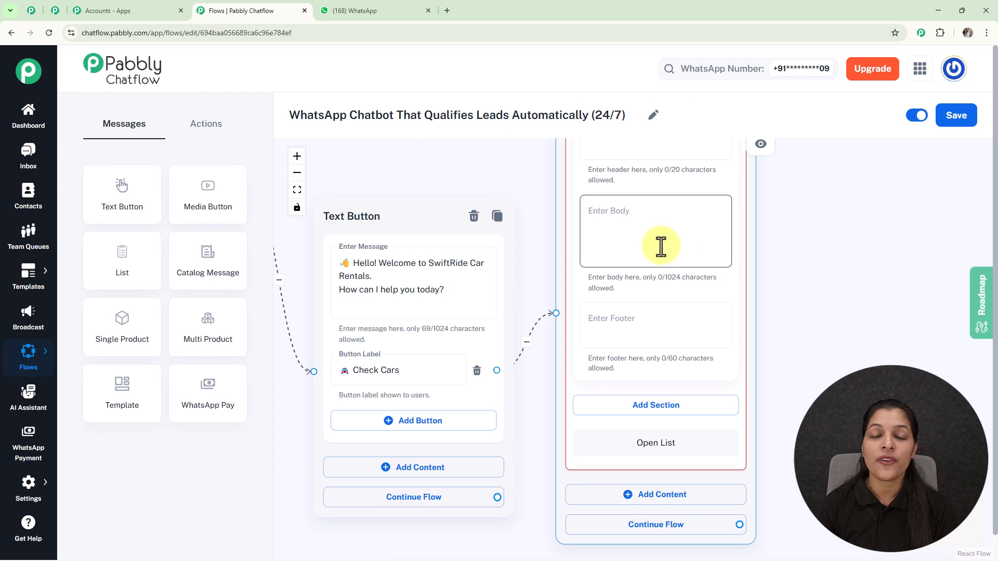
{"action": "left_click", "coordinate": [660, 245]}
{"action": "type", "text": "Great! Here are the cars available:"}
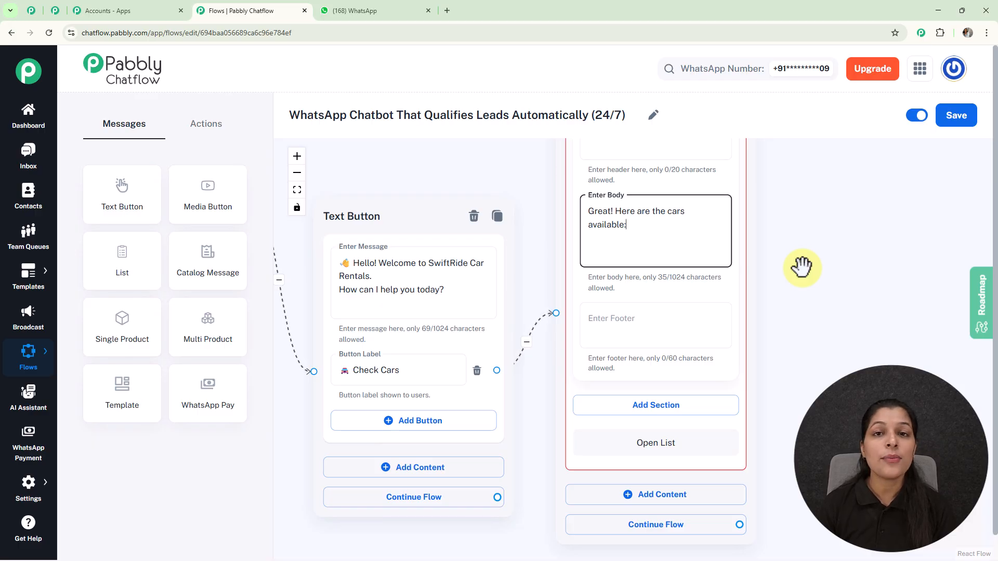
{"action": "scroll", "coordinate": [801, 268], "scroll_direction": "down", "scroll_amount": 5}
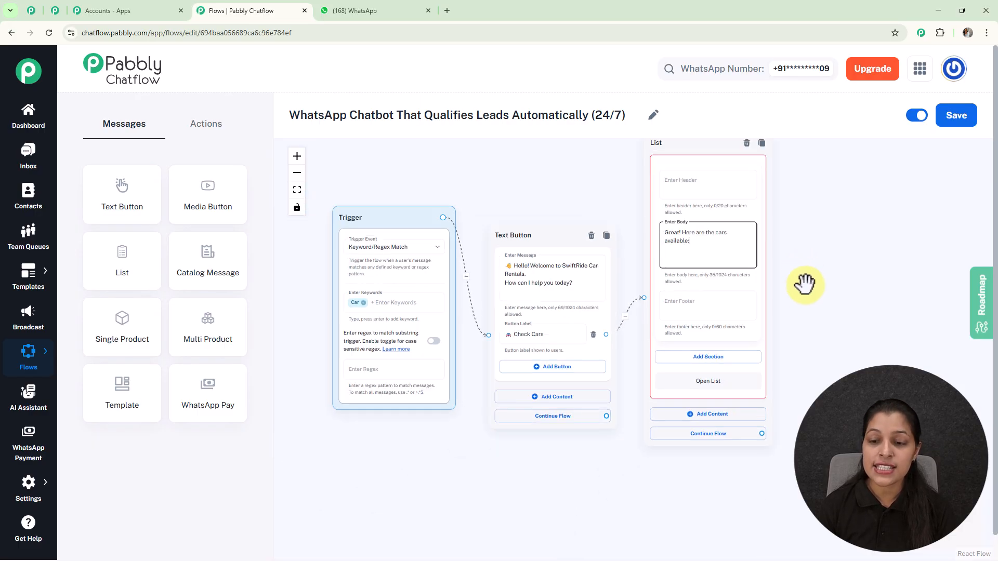
Step: Add a section titled "Cars" to the List message
{"action": "scroll", "coordinate": [684, 291], "scroll_direction": "up", "scroll_amount": 3}
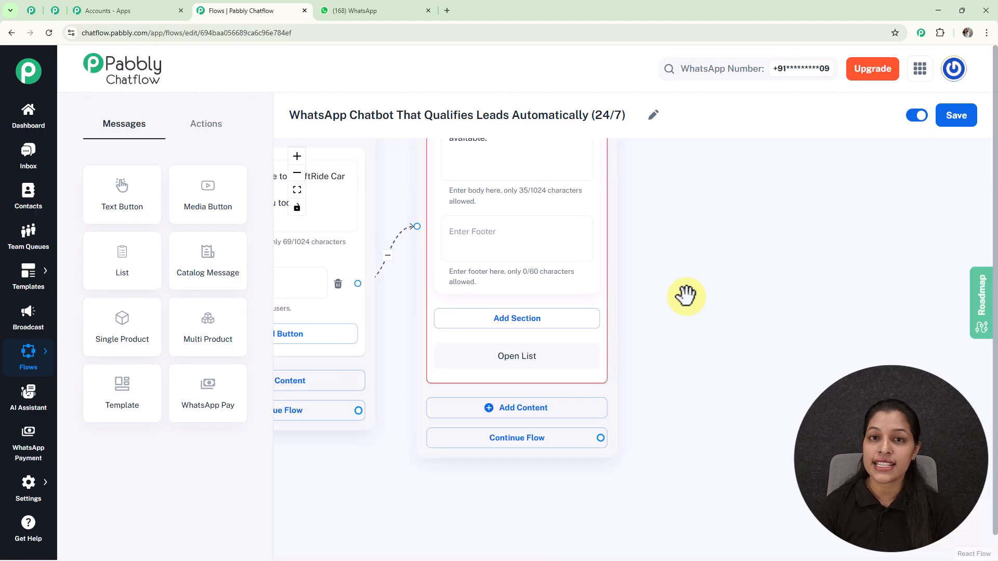
{"action": "left_click", "coordinate": [540, 325]}
{"action": "left_click", "coordinate": [516, 346]}
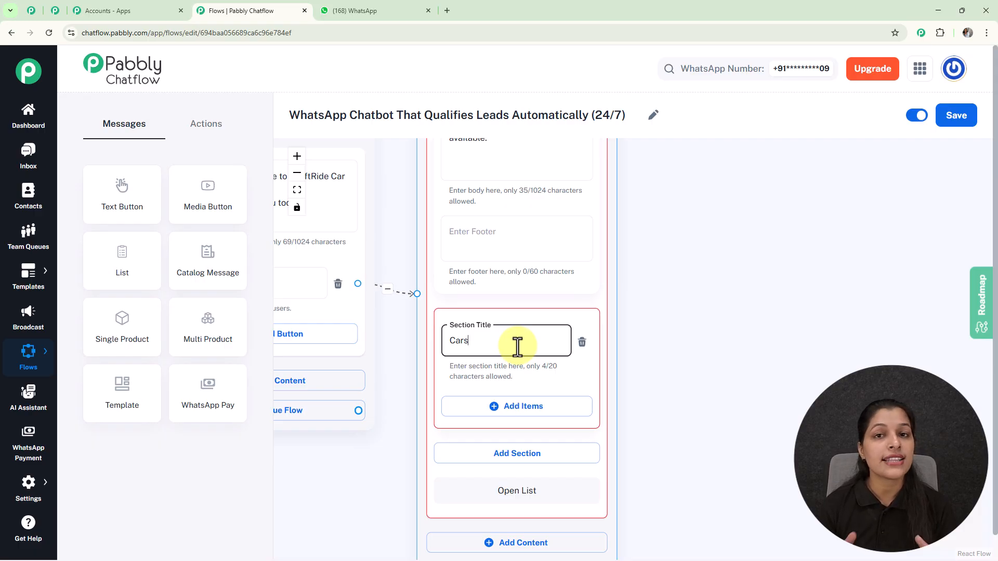
Step: Add an item to the Cars section with the title "🚙 SUV" and the description "Starting ₹1,499/day"
{"action": "left_click", "coordinate": [503, 408]}
{"action": "scroll", "coordinate": [668, 305], "scroll_direction": "down", "scroll_amount": 5}
{"action": "left_click_drag", "start_coordinate": [684, 357], "coordinate": [625, 231]}
{"action": "scroll", "coordinate": [554, 285], "scroll_direction": "up", "scroll_amount": 3}
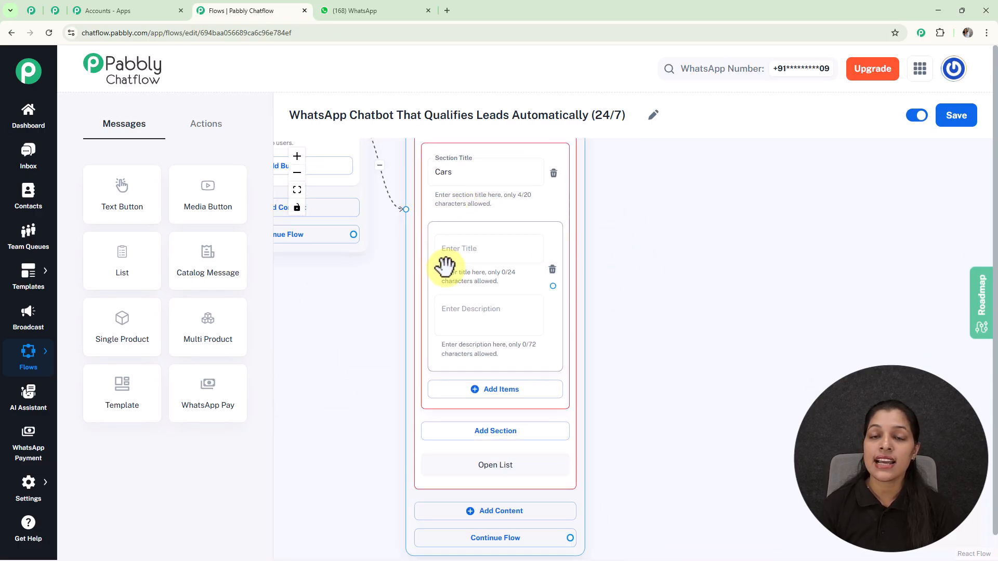
{"action": "scroll", "coordinate": [485, 255], "scroll_direction": "up", "scroll_amount": 2}
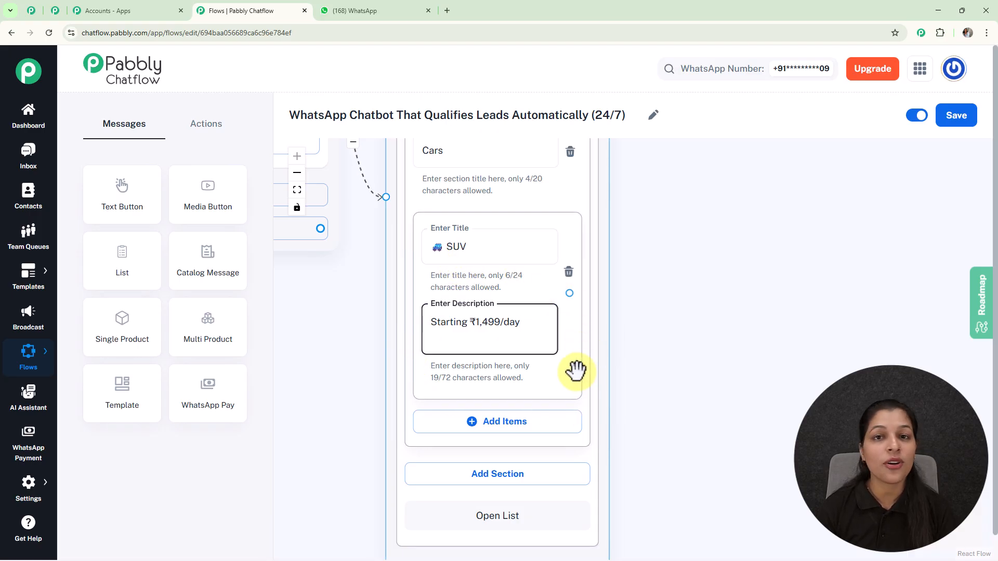
{"action": "scroll", "coordinate": [576, 370], "scroll_direction": "down", "scroll_amount": 3}
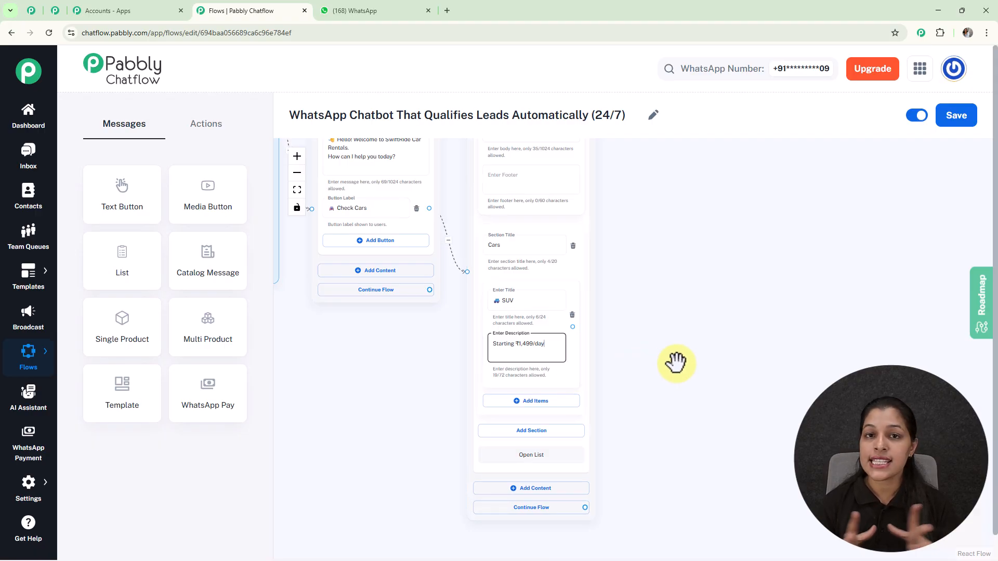
Step: Add two more items to the Cars section: Sedan, "Starting ₹2,499/day", and Hatchback, "Starting ₹1,999/day"
{"action": "scroll", "coordinate": [731, 413], "scroll_direction": "up", "scroll_amount": 2}
{"action": "scroll", "coordinate": [726, 423], "scroll_direction": "down", "scroll_amount": 5}
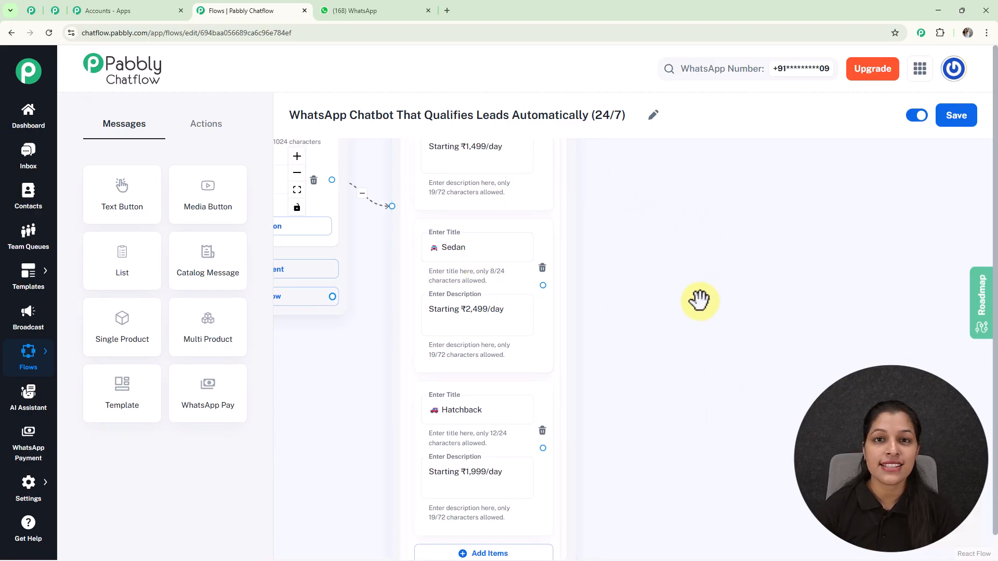
{"action": "scroll", "coordinate": [697, 298], "scroll_direction": "down", "scroll_amount": 5}
{"action": "left_click_drag", "start_coordinate": [699, 300], "coordinate": [570, 345]}
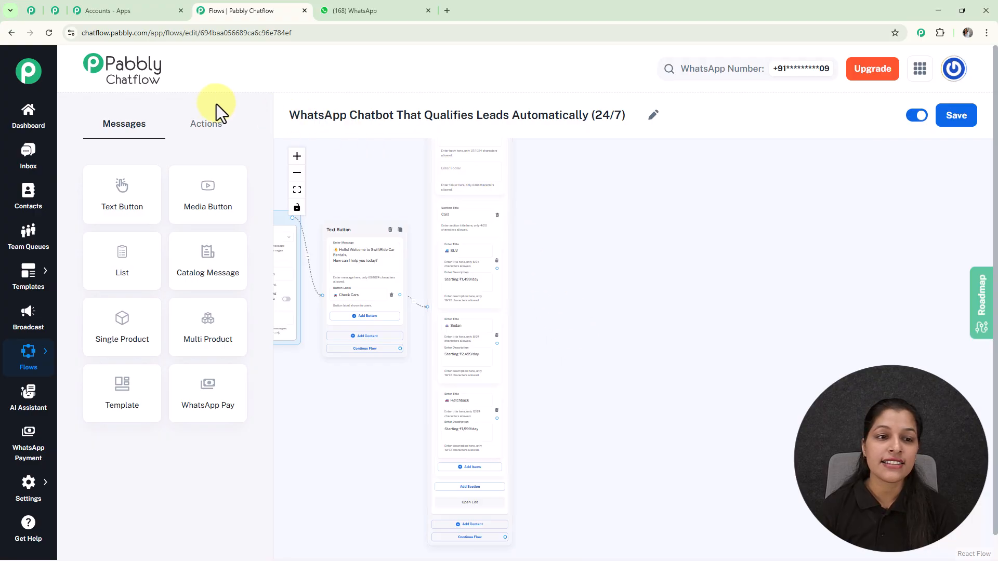
Step: Place a Set Custom Field action beside the List block and connect the SUV item to it
{"action": "left_click", "coordinate": [213, 127]}
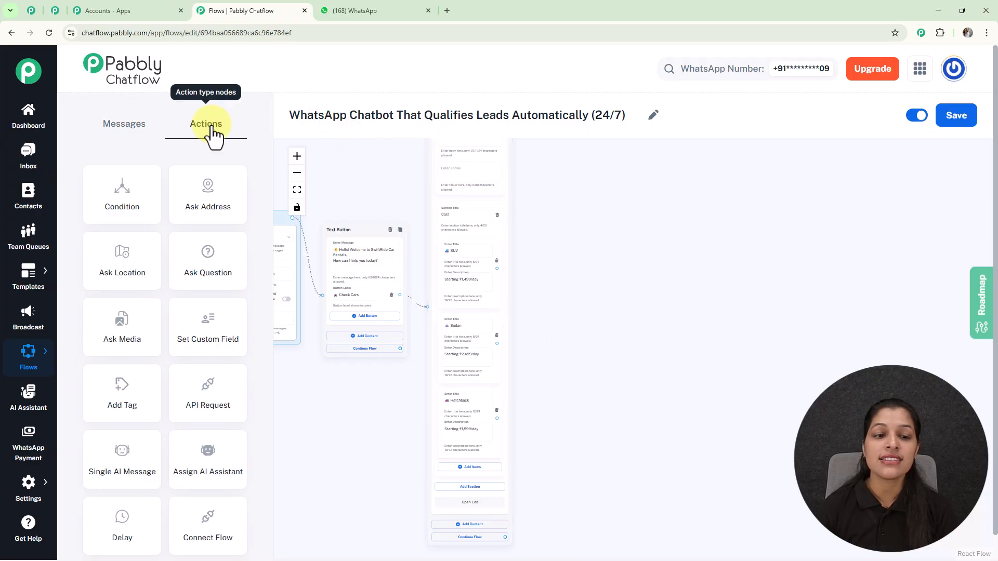
{"action": "left_click_drag", "start_coordinate": [223, 339], "coordinate": [550, 230]}
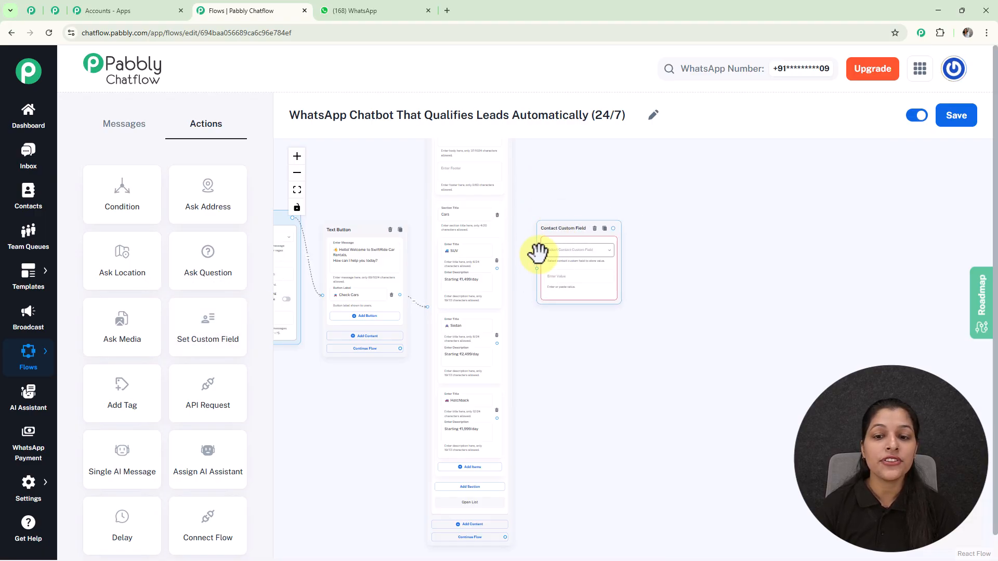
{"action": "scroll", "coordinate": [538, 252], "scroll_direction": "up", "scroll_amount": 5}
{"action": "left_click_drag", "start_coordinate": [447, 314], "coordinate": [543, 315]}
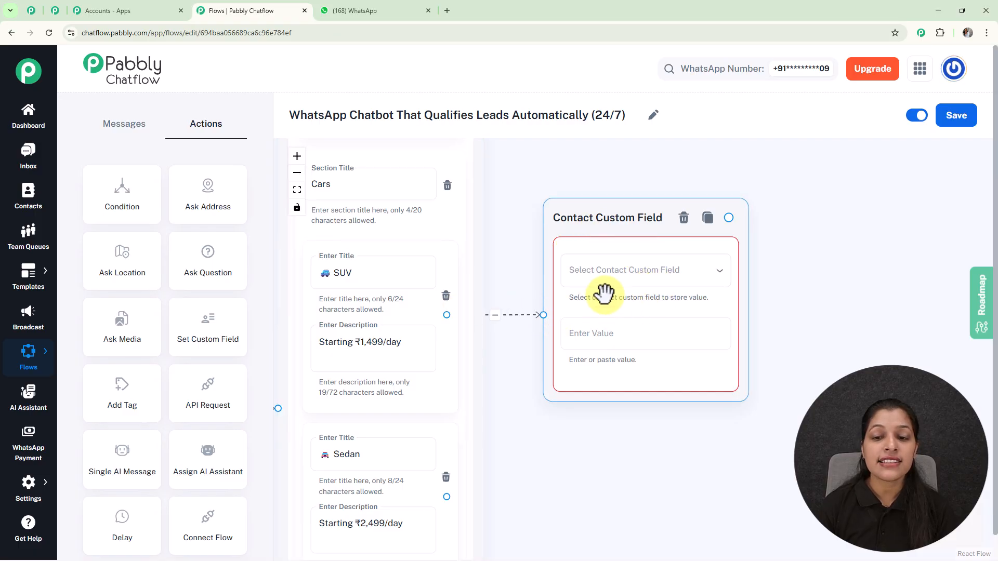
Step: Review the contact custom fields available for the new block without choosing one
{"action": "left_click", "coordinate": [619, 276]}
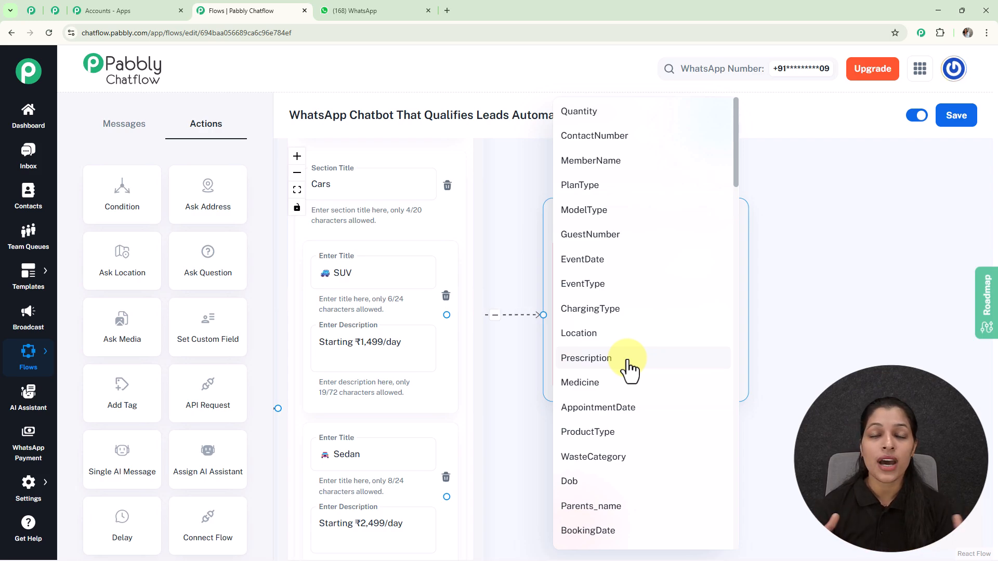
{"action": "left_click", "coordinate": [800, 317]}
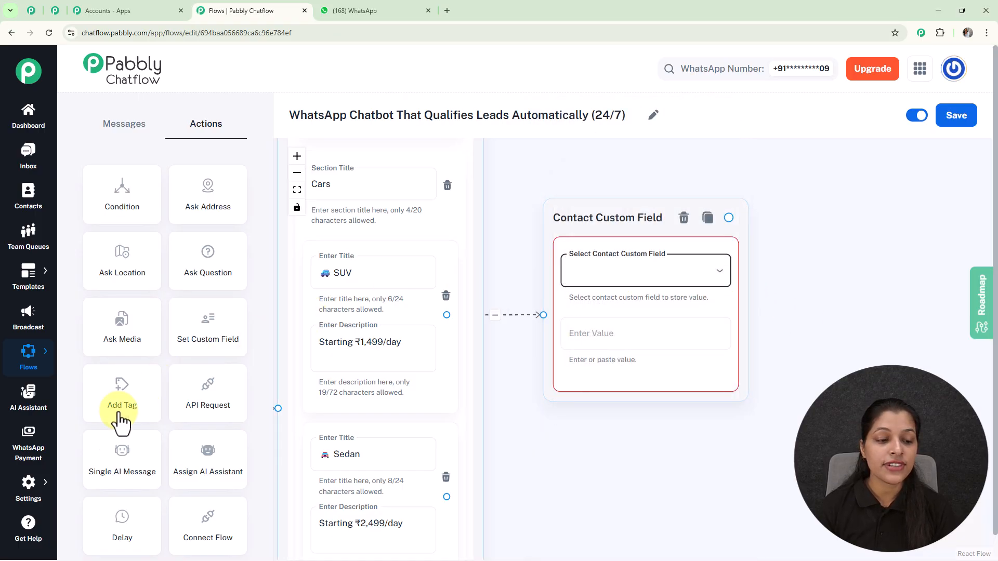
Step: Add a blank field row in the Contact Custom Fields settings and return to the flow editor
{"action": "mouse_move", "coordinate": [27, 507]}
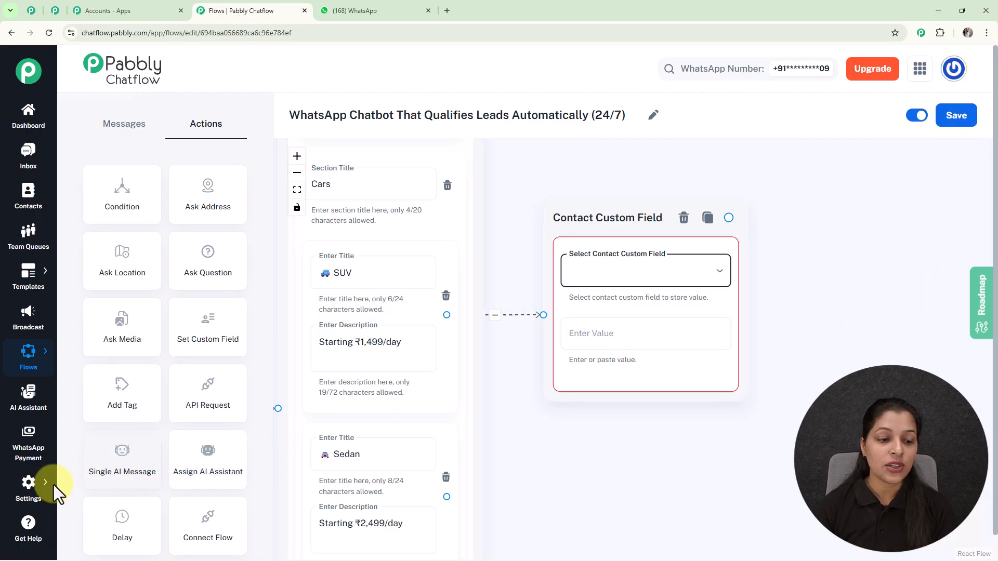
{"action": "mouse_move", "coordinate": [59, 470]}
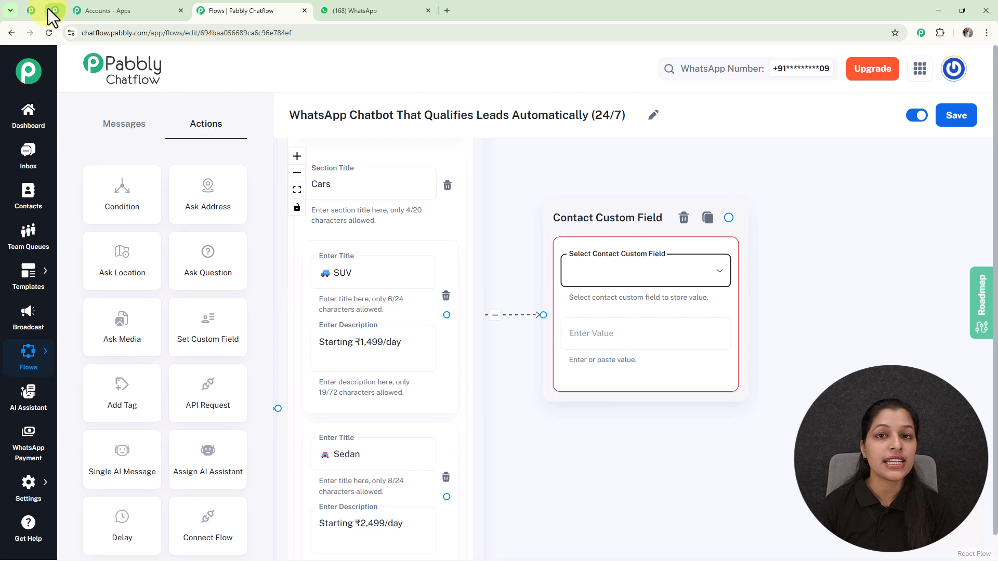
{"action": "left_click", "coordinate": [49, 9]}
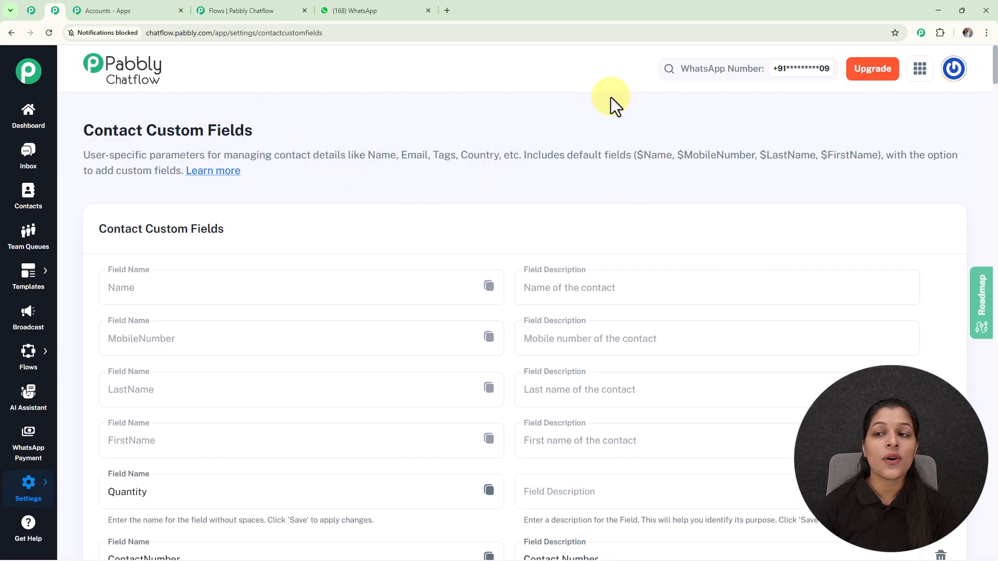
{"action": "left_click_drag", "start_coordinate": [994, 75], "coordinate": [994, 555]}
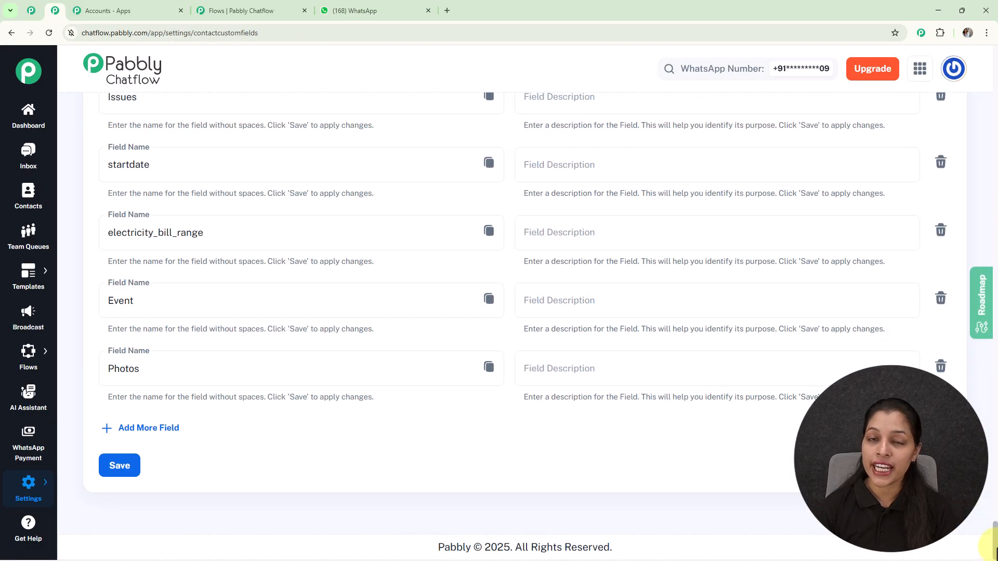
{"action": "left_click", "coordinate": [159, 436]}
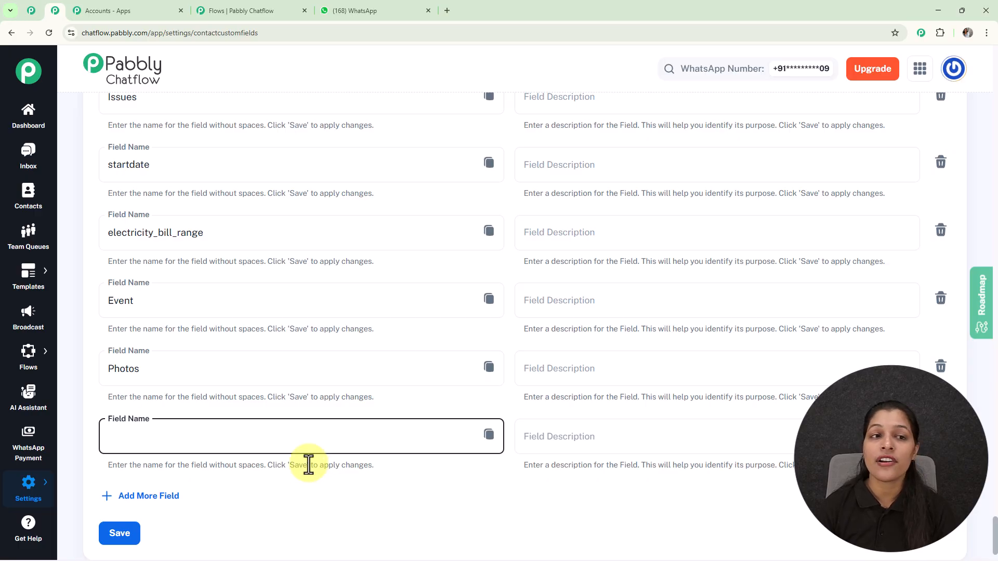
{"action": "left_click", "coordinate": [239, 19]}
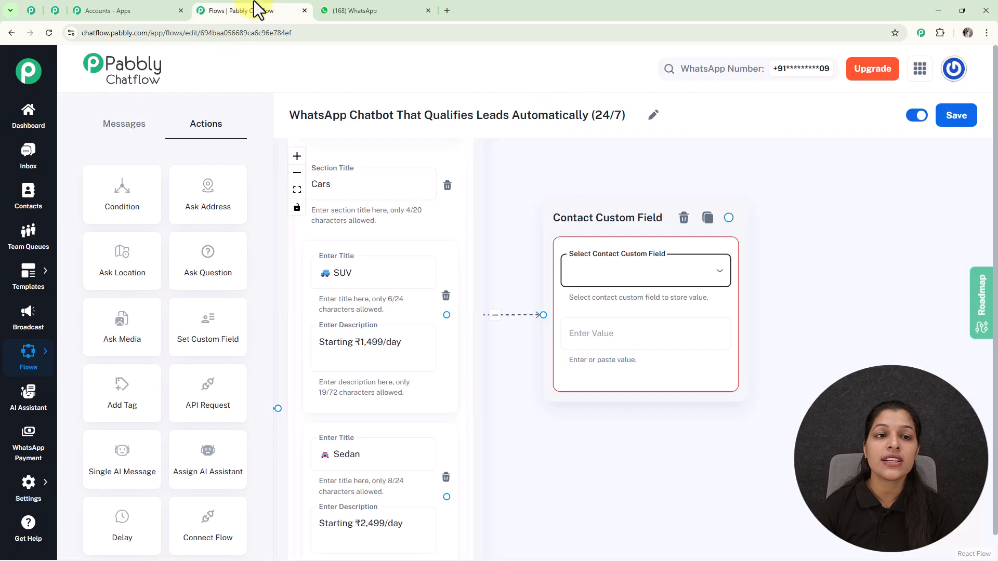
Step: Set the SUV item's Contact Custom Field block to store the value "🚙 SUV" in the Car field
{"action": "left_click", "coordinate": [665, 279]}
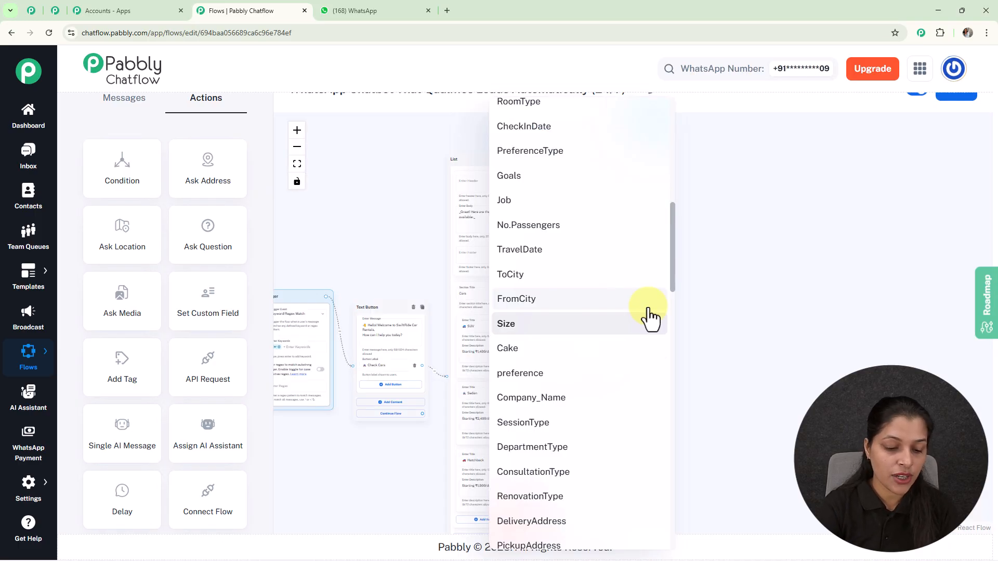
{"action": "scroll", "coordinate": [649, 317], "scroll_direction": "down", "scroll_amount": 20}
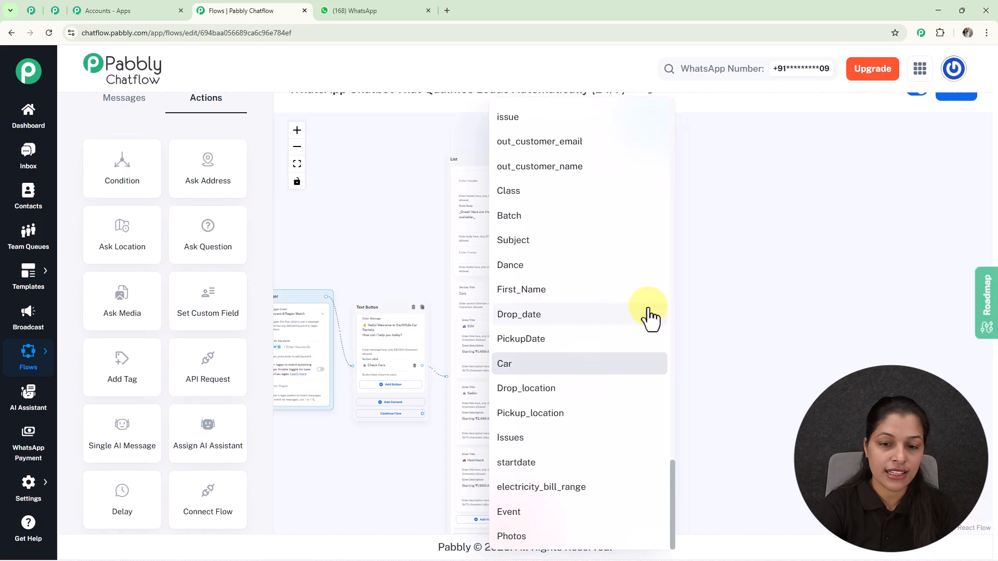
{"action": "left_click", "coordinate": [613, 375]}
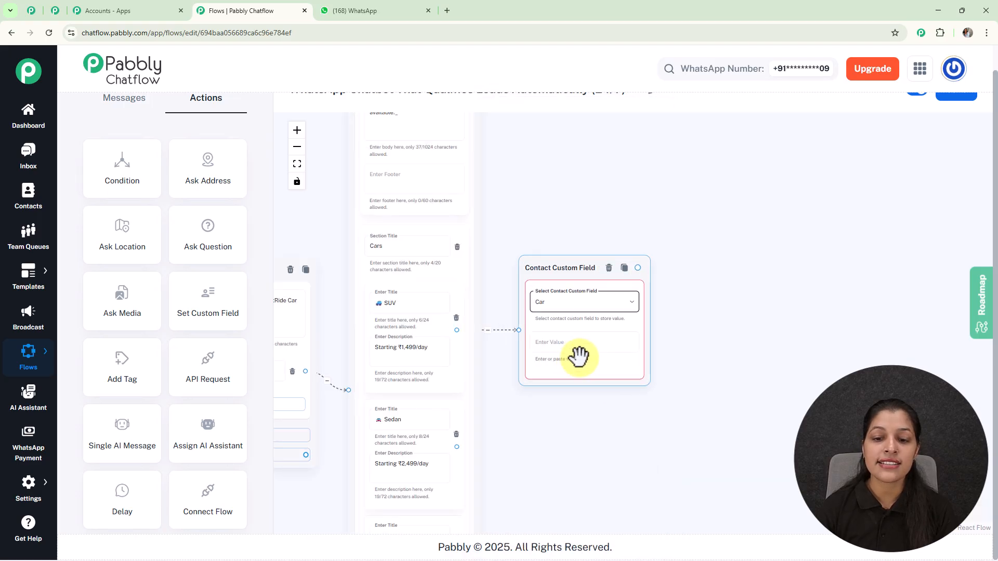
{"action": "scroll", "coordinate": [578, 357], "scroll_direction": "up", "scroll_amount": 5}
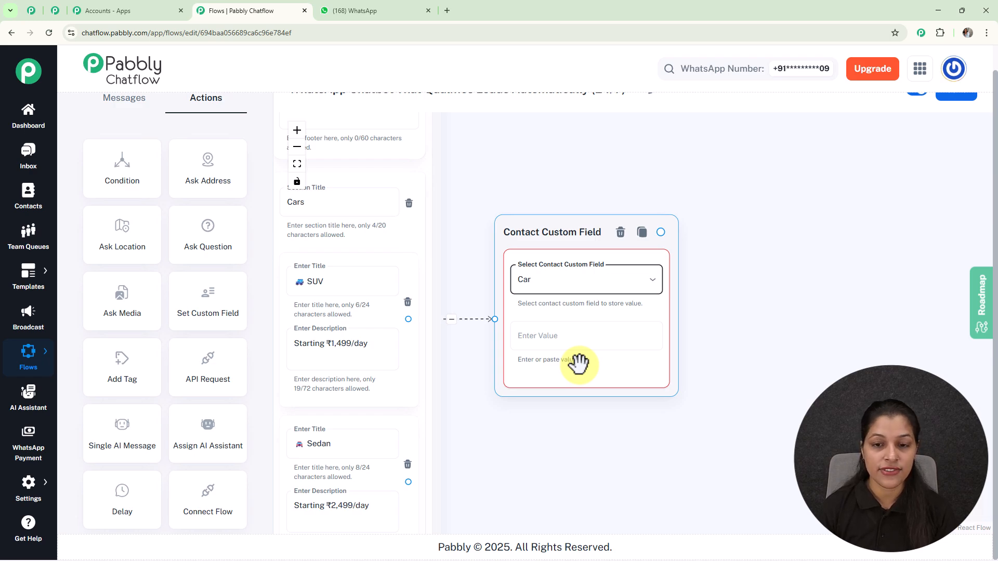
{"action": "left_click", "coordinate": [314, 285]}
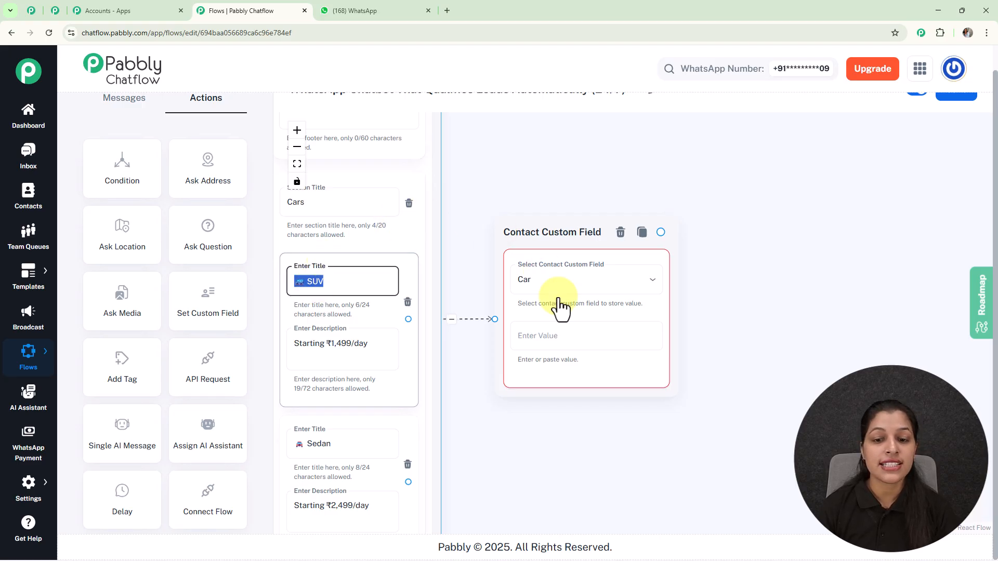
{"action": "left_click", "coordinate": [556, 332]}
{"action": "type", "text": "🚙 SUV"}
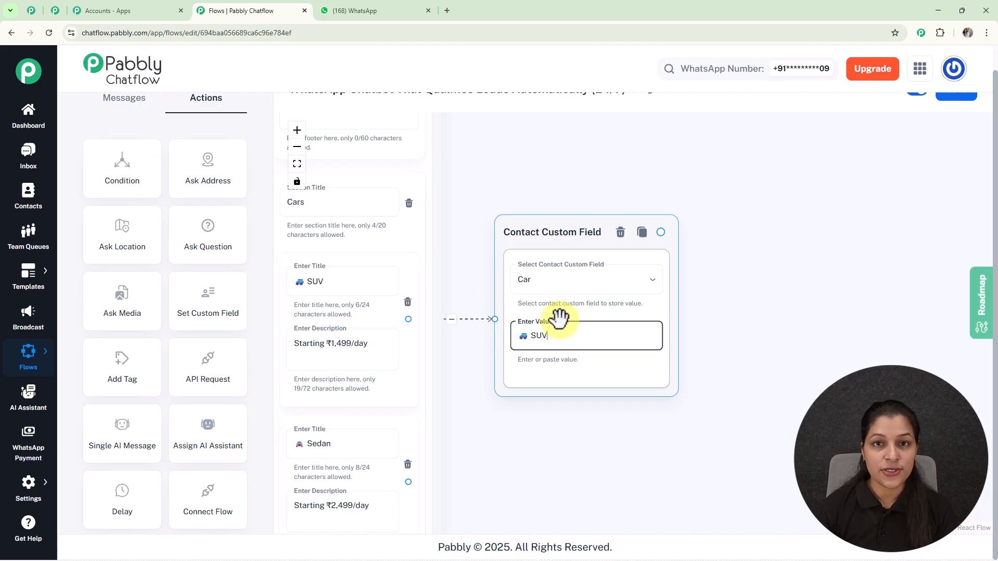
Step: Connect Contact Custom Field blocks to the Sedan and Hatchback items, storing "Sedan" and "Hatchback" respectively in the Car field
{"action": "scroll", "coordinate": [558, 317], "scroll_direction": "down", "scroll_amount": 3}
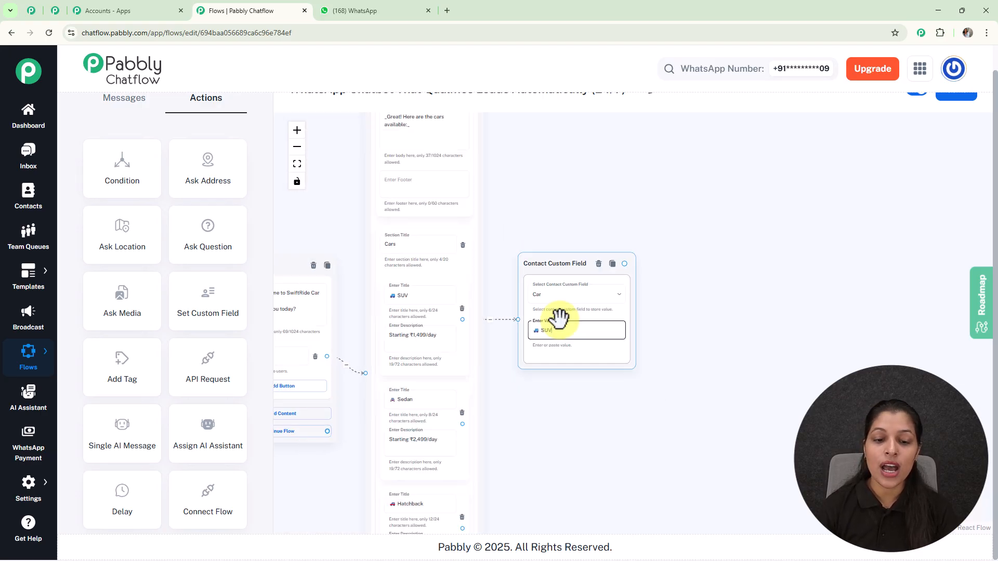
{"action": "scroll", "coordinate": [541, 438], "scroll_direction": "down", "scroll_amount": 2}
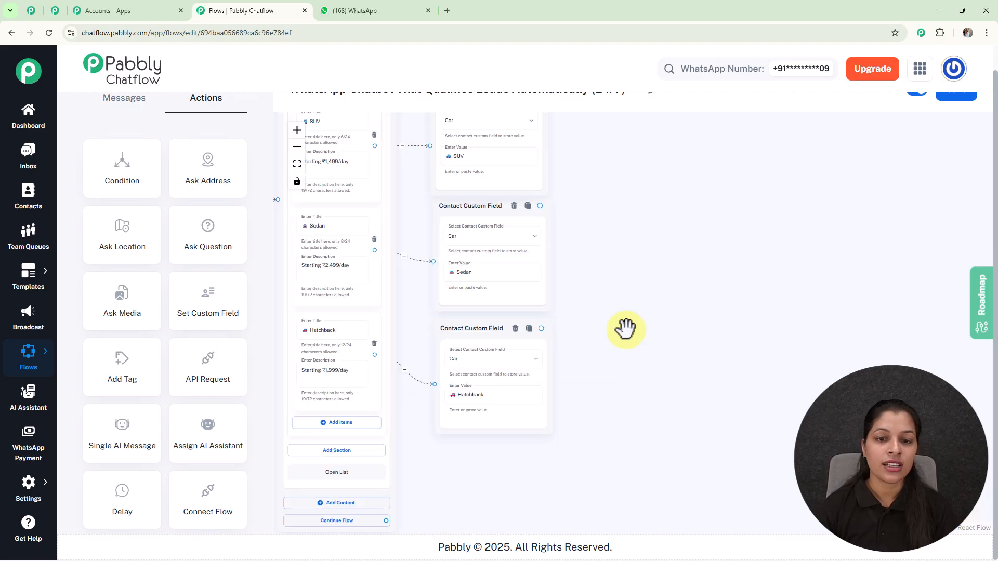
{"action": "scroll", "coordinate": [629, 329], "scroll_direction": "down", "scroll_amount": 2}
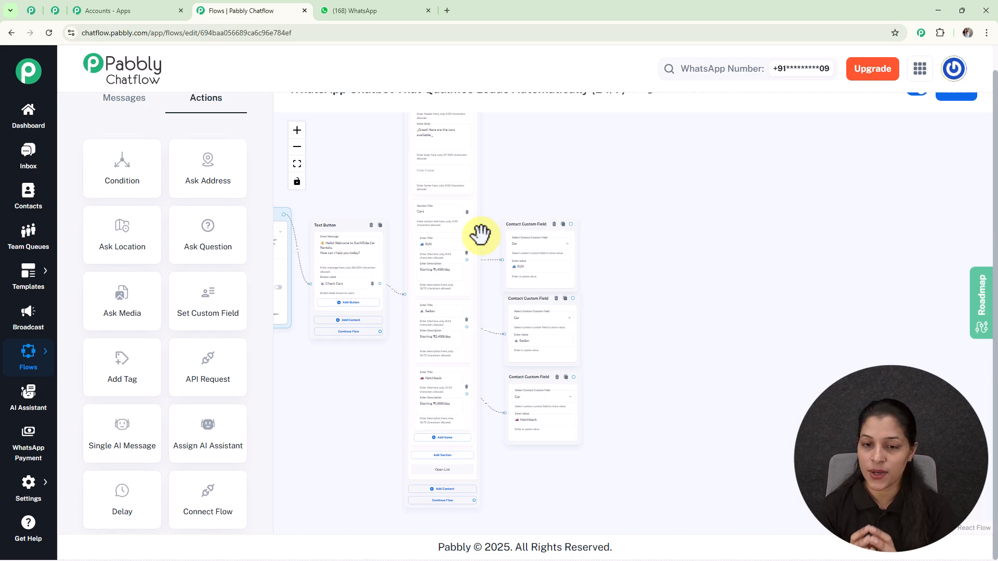
{"action": "scroll", "coordinate": [545, 208], "scroll_direction": "up", "scroll_amount": 5}
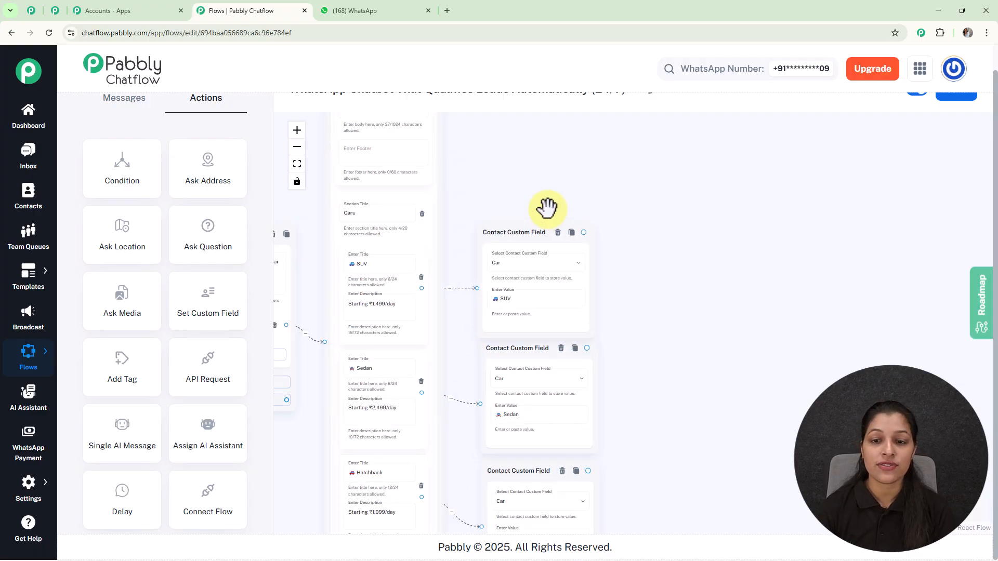
Step: Connect a Media Button message to the SUV Contact Custom Field block
{"action": "left_click_drag", "start_coordinate": [598, 237], "coordinate": [680, 320]}
{"action": "scroll", "coordinate": [742, 389], "scroll_direction": "up", "scroll_amount": 3}
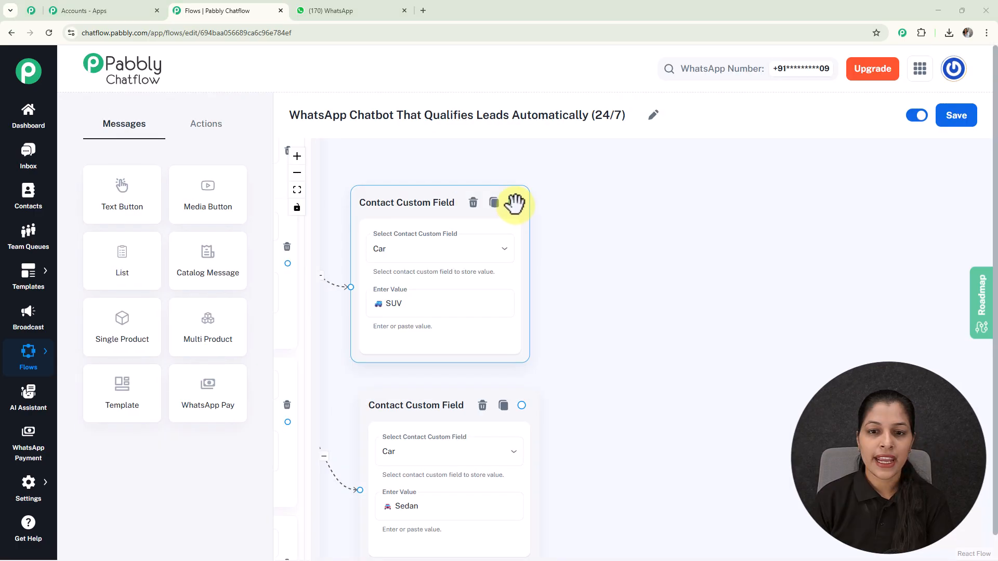
{"action": "left_click_drag", "start_coordinate": [512, 203], "coordinate": [615, 107]}
{"action": "left_click", "coordinate": [684, 333]}
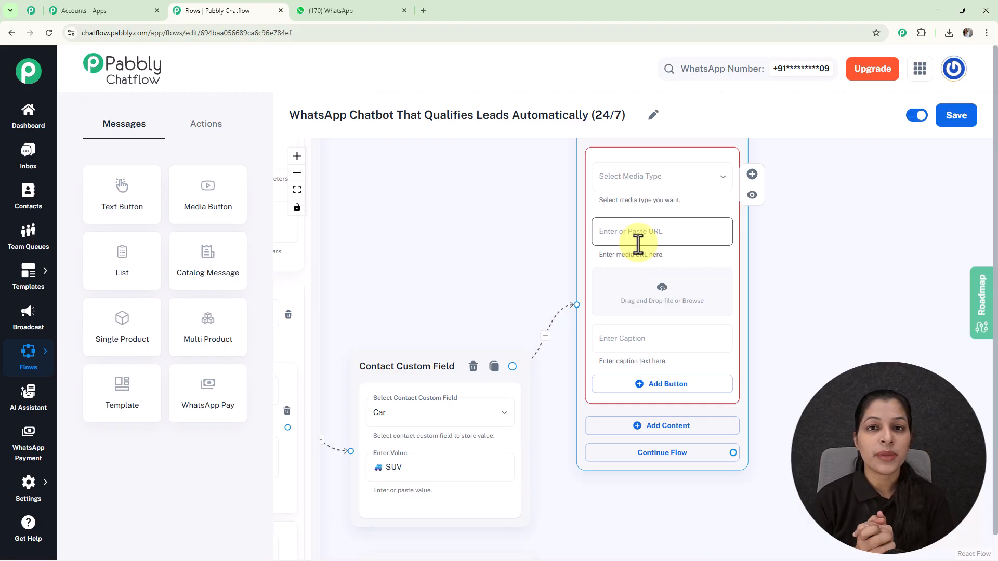
Step: Set the Media Button's media type to Image and upload the "car" picture from the Pictures folder
{"action": "left_click", "coordinate": [660, 176]}
{"action": "left_click", "coordinate": [618, 212]}
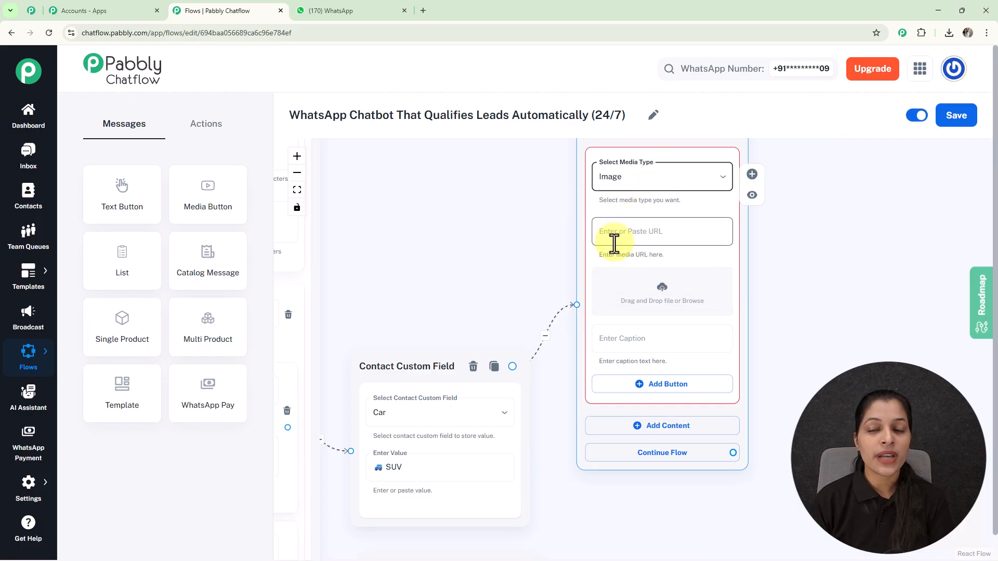
{"action": "left_click", "coordinate": [663, 294]}
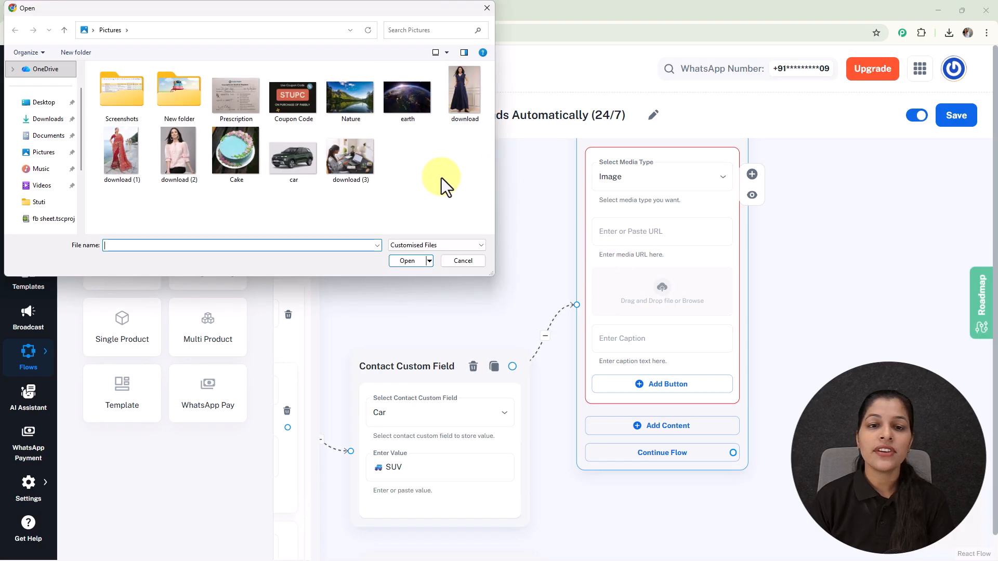
{"action": "left_click", "coordinate": [301, 164]}
{"action": "left_click", "coordinate": [398, 263]}
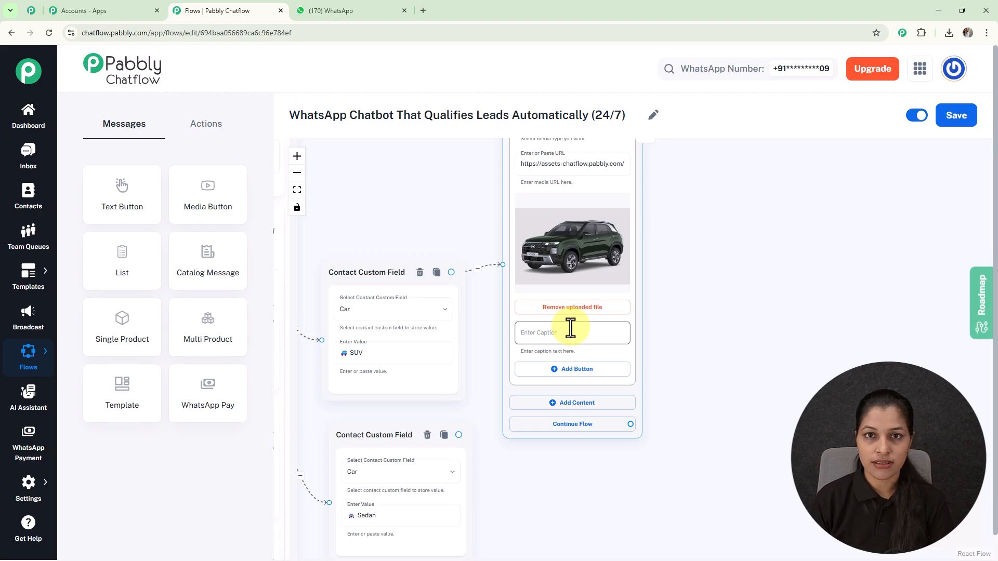
Step: Enter "🚙 SUV" as the caption of the uploaded car image
{"action": "left_click", "coordinate": [570, 330]}
{"action": "type", "text": "🚙 SUV"}
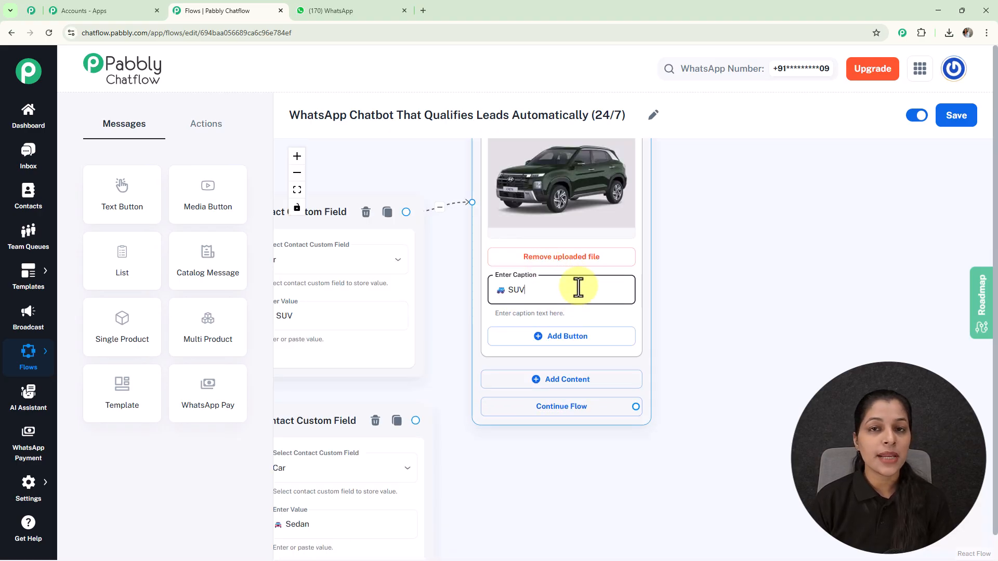
{"action": "scroll", "coordinate": [790, 364], "scroll_direction": "down", "scroll_amount": 2}
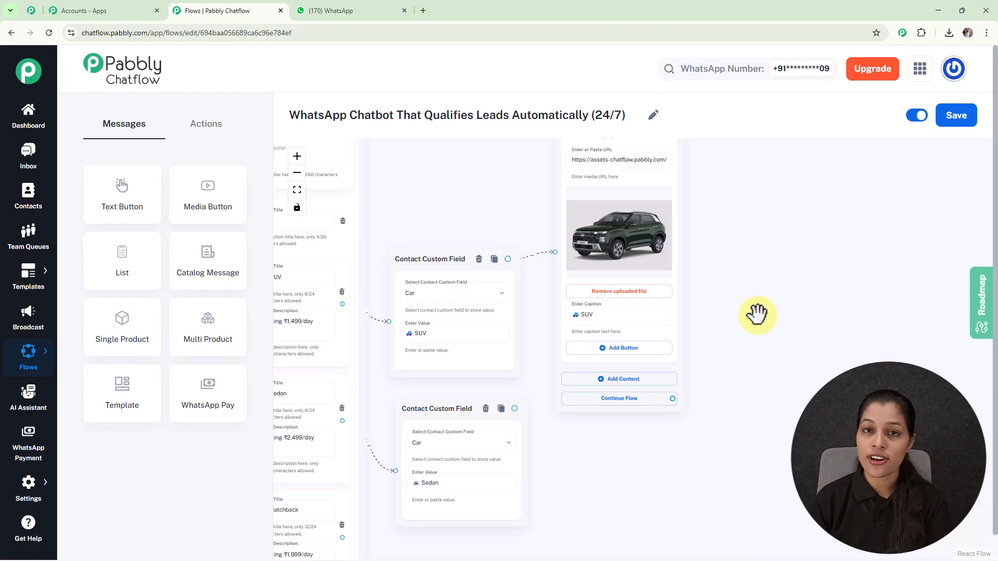
Step: Add two buttons labelled "Book Now✅" and "Back🔙" to the SUV Media Button message
{"action": "left_click", "coordinate": [619, 354]}
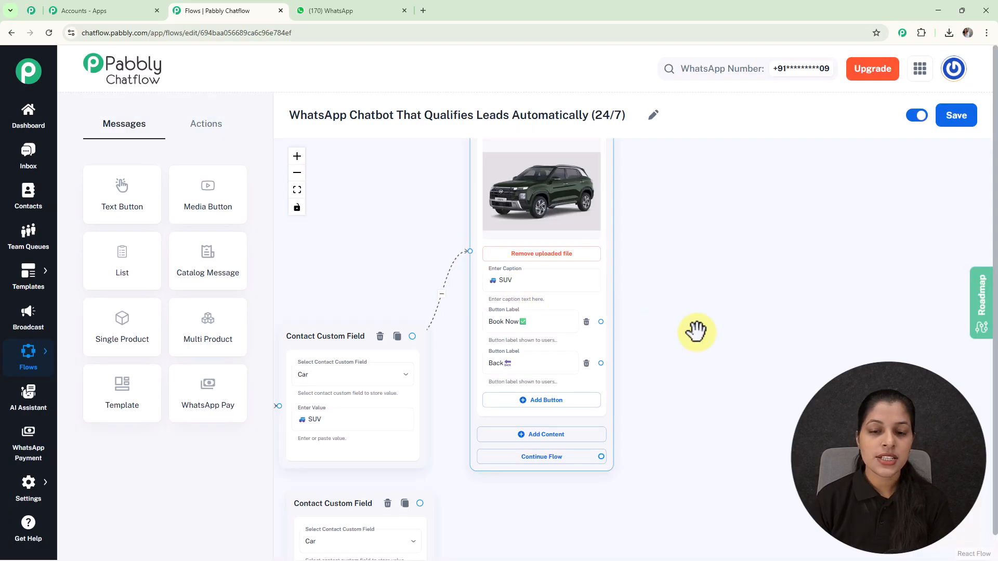
{"action": "left_click_drag", "start_coordinate": [697, 332], "coordinate": [700, 286]}
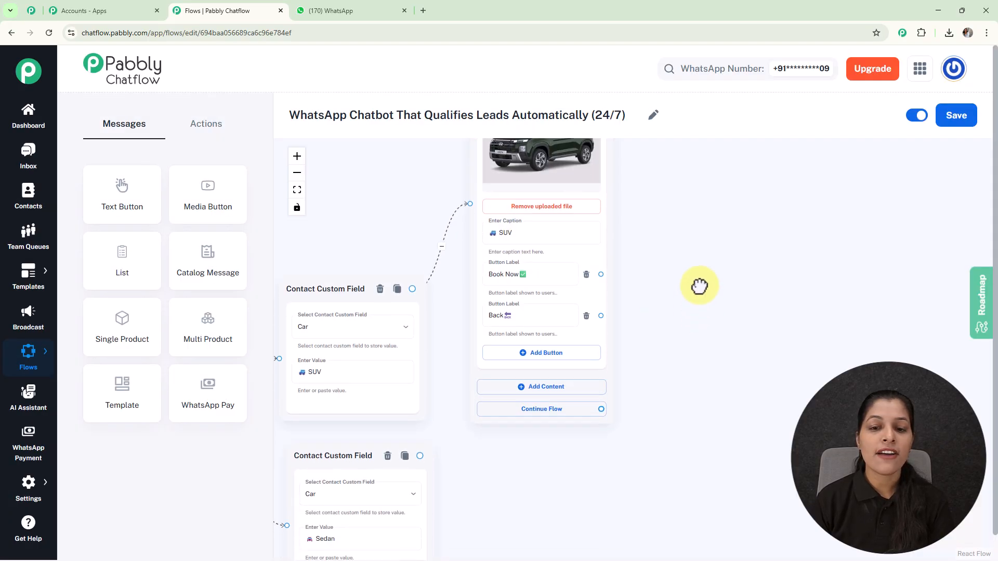
{"action": "left_click", "coordinate": [515, 320]}
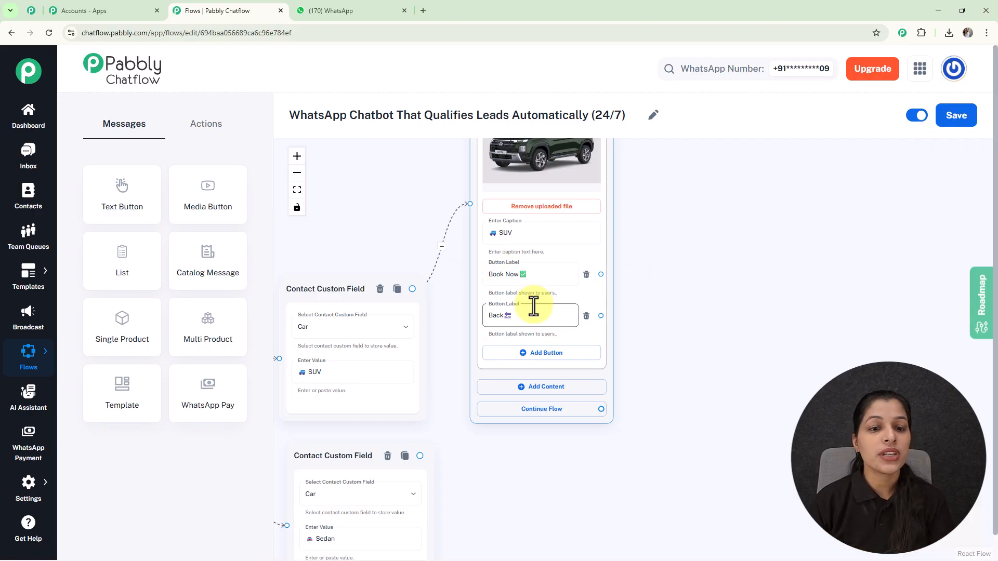
Step: Connect the SUV message's Back button to the car List message
{"action": "scroll", "coordinate": [533, 307], "scroll_direction": "down", "scroll_amount": 4}
{"action": "left_click_drag", "start_coordinate": [398, 258], "coordinate": [464, 229]}
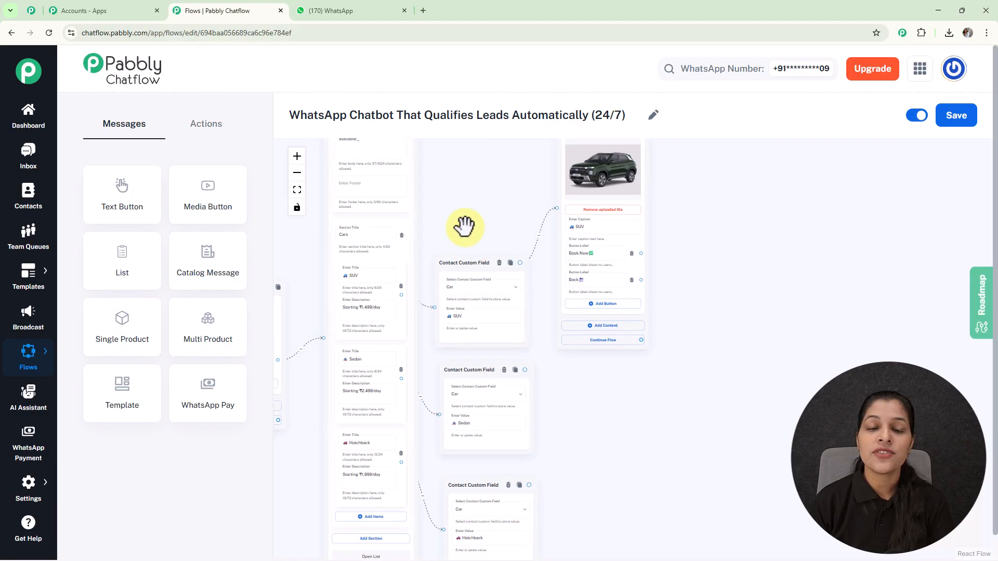
{"action": "scroll", "coordinate": [631, 283], "scroll_direction": "up", "scroll_amount": 5}
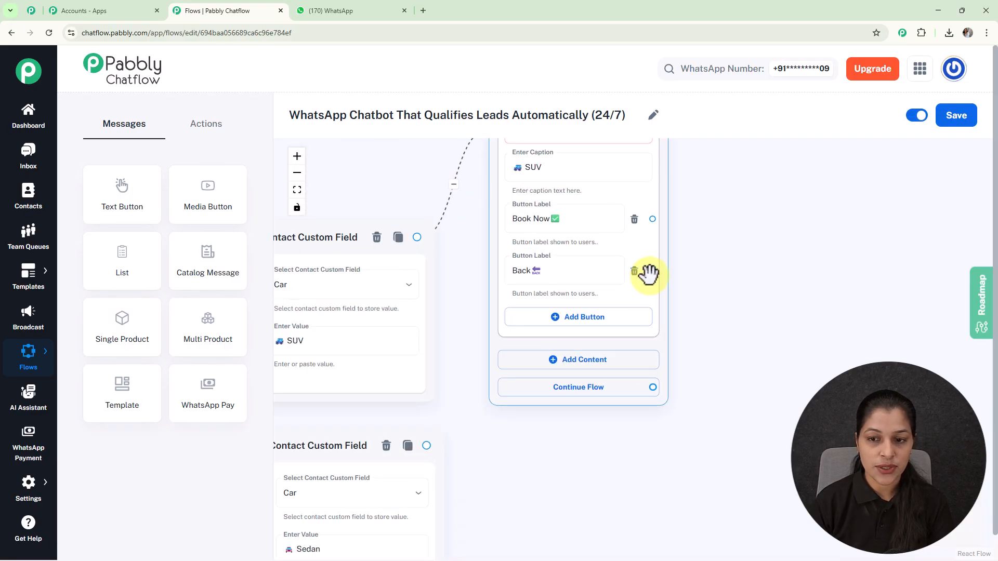
{"action": "mouse_move", "coordinate": [650, 270]}
{"action": "left_mouse_down"}
{"action": "mouse_move", "coordinate": [695, 320]}
{"action": "mouse_move", "coordinate": [291, 283]}
{"action": "mouse_move", "coordinate": [251, 320]}
{"action": "mouse_move", "coordinate": [436, 382]}
{"action": "left_mouse_up"}
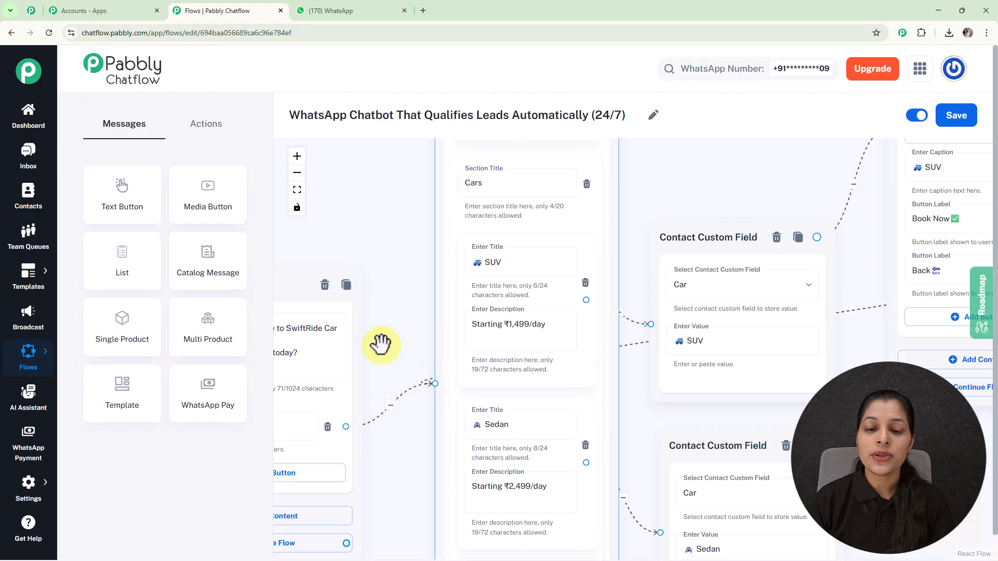
{"action": "left_click", "coordinate": [570, 259]}
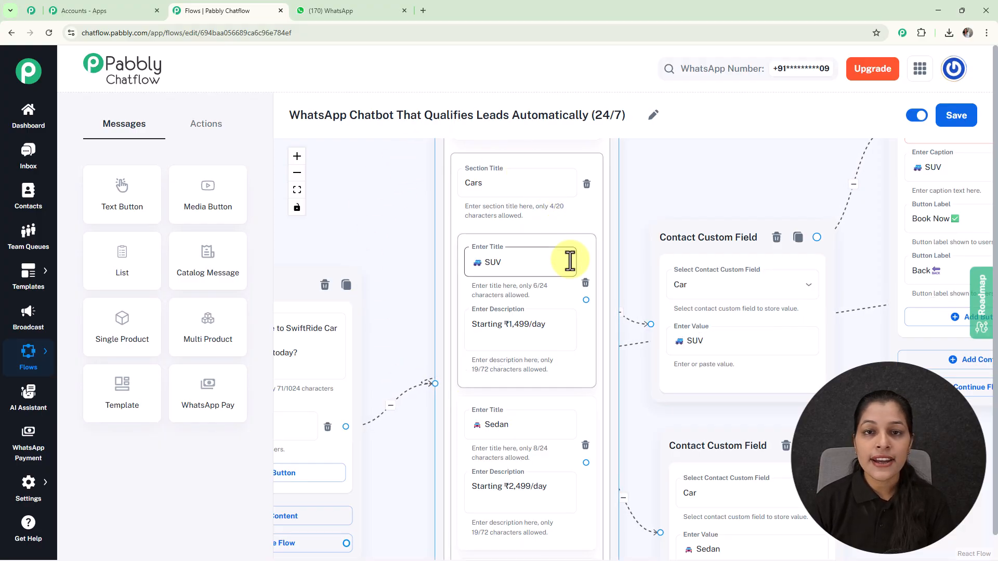
Step: Connect the Sedan Contact Custom Field block to the Media Button message with the sedan image and "Sedan" caption
{"action": "scroll", "coordinate": [579, 251], "scroll_direction": "down", "scroll_amount": 3}
{"action": "left_click", "coordinate": [557, 470]}
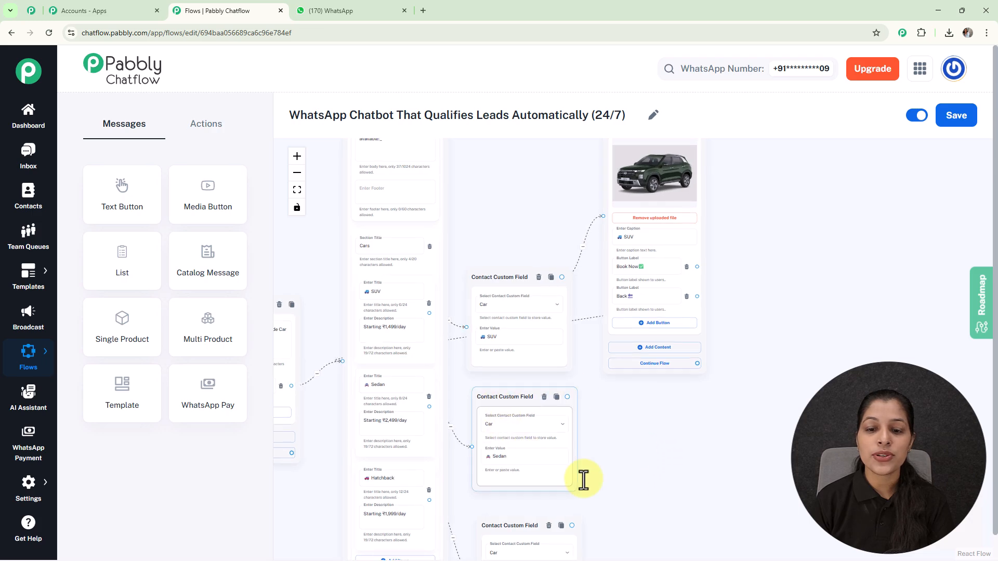
{"action": "left_click_drag", "start_coordinate": [706, 467], "coordinate": [695, 358]}
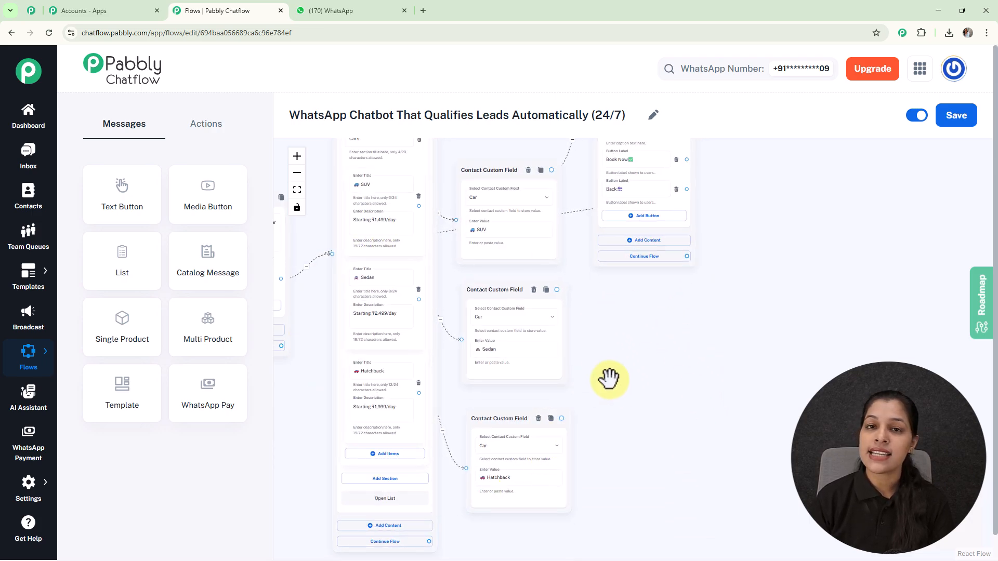
{"action": "left_click_drag", "start_coordinate": [606, 377], "coordinate": [533, 253]}
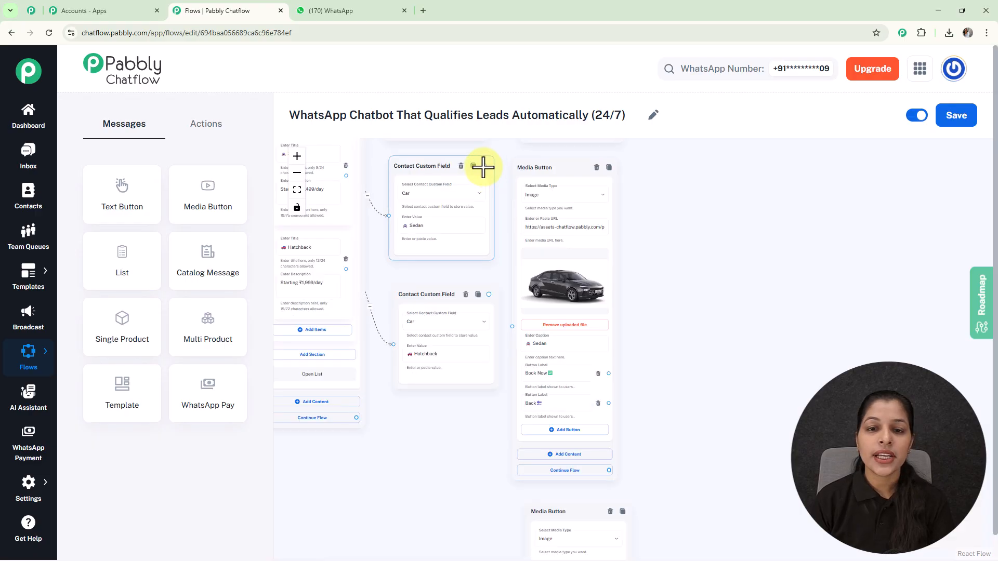
{"action": "left_click_drag", "start_coordinate": [505, 209], "coordinate": [512, 326]}
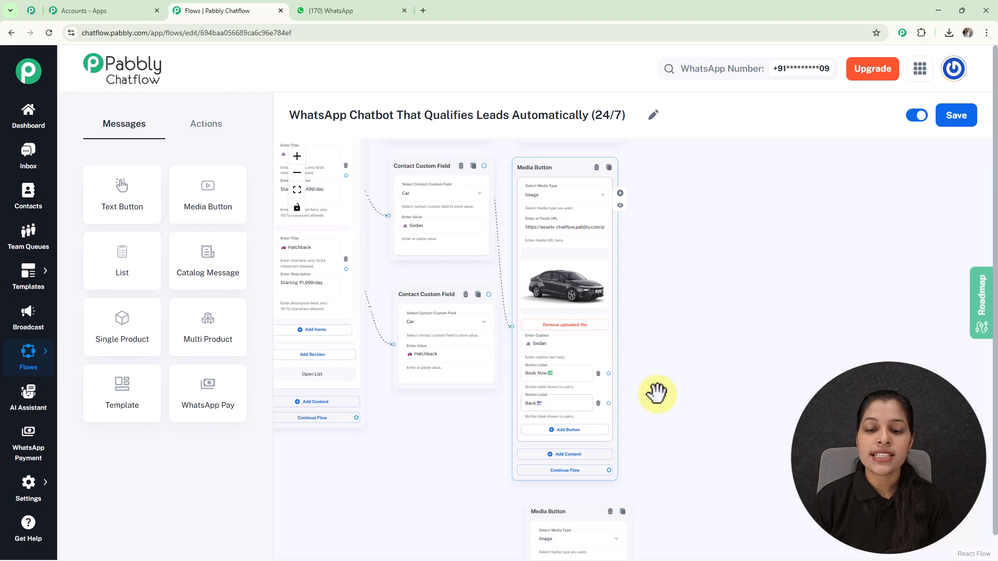
Step: Connect the Hatchback Contact Custom Field block to the Media Button message with the hatchback image
{"action": "scroll", "coordinate": [651, 390], "scroll_direction": "down", "scroll_amount": 6}
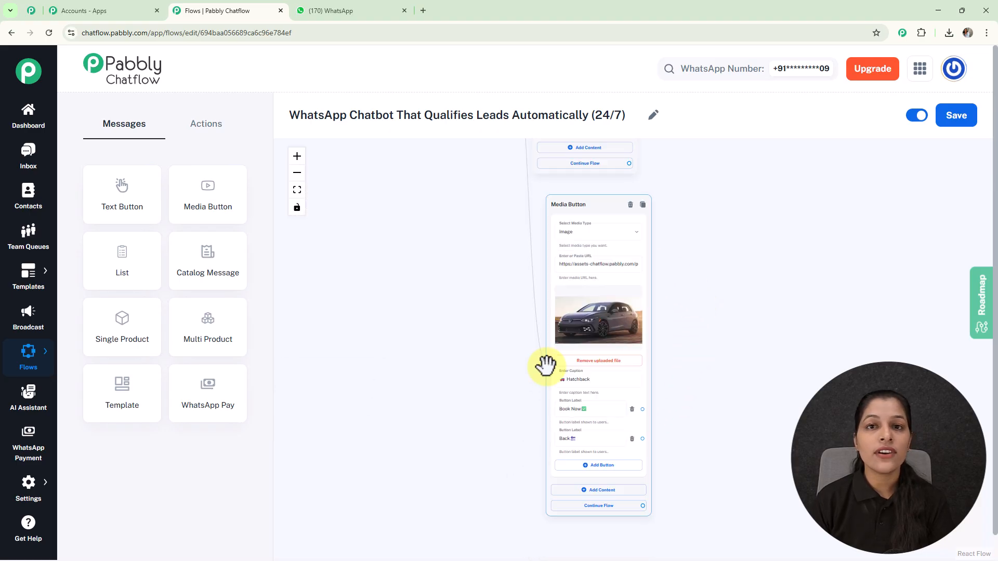
{"action": "scroll", "coordinate": [552, 352], "scroll_direction": "down", "scroll_amount": 4}
{"action": "scroll", "coordinate": [579, 299], "scroll_direction": "up", "scroll_amount": 2}
{"action": "scroll", "coordinate": [583, 319], "scroll_direction": "up", "scroll_amount": 2}
{"action": "left_click_drag", "start_coordinate": [633, 408], "coordinate": [664, 231]}
Step: Add an Ask Question action to the flow beside the SUV and Sedan Media Button messages
{"action": "left_click", "coordinate": [297, 190]}
{"action": "left_click_drag", "start_coordinate": [542, 220], "coordinate": [542, 214]}
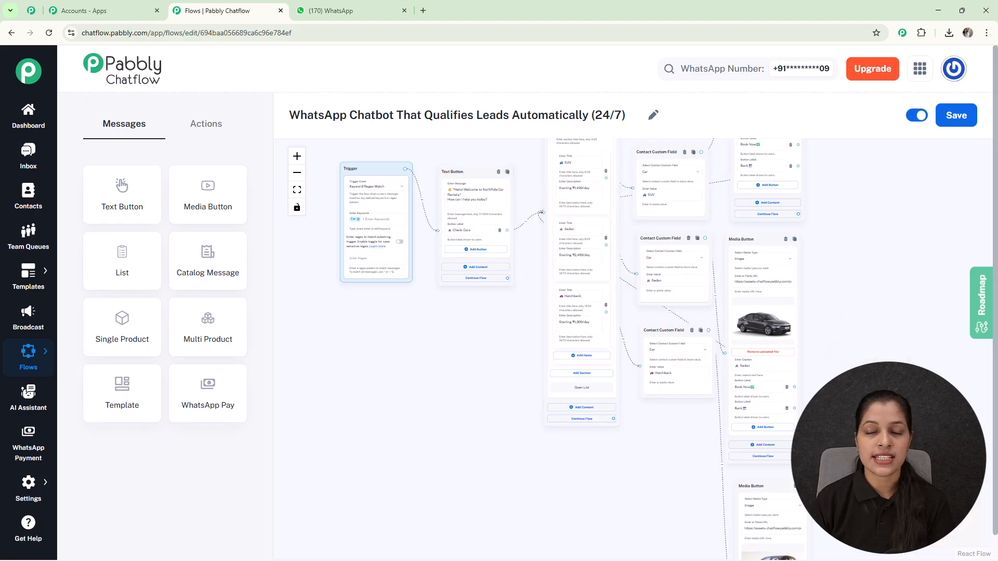
{"action": "left_click_drag", "start_coordinate": [858, 183], "coordinate": [639, 318]}
{"action": "scroll", "coordinate": [629, 228], "scroll_direction": "up", "scroll_amount": 4}
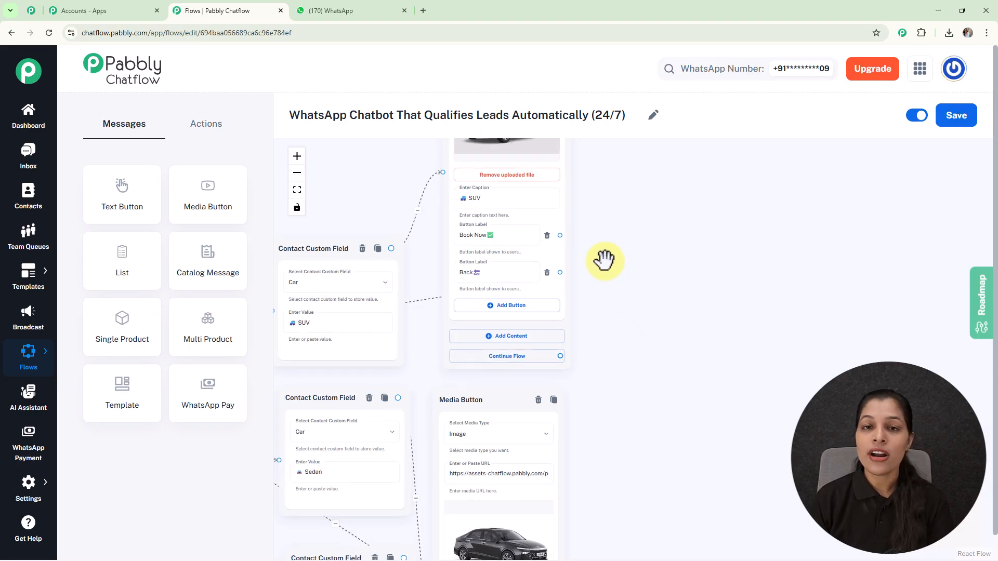
{"action": "left_click", "coordinate": [206, 131]}
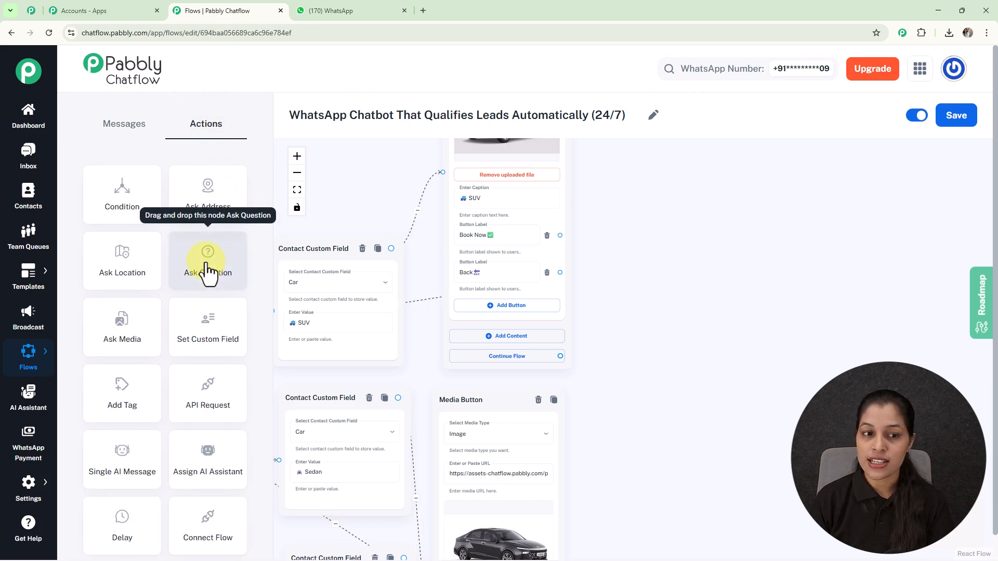
{"action": "left_click_drag", "start_coordinate": [208, 272], "coordinate": [720, 327]}
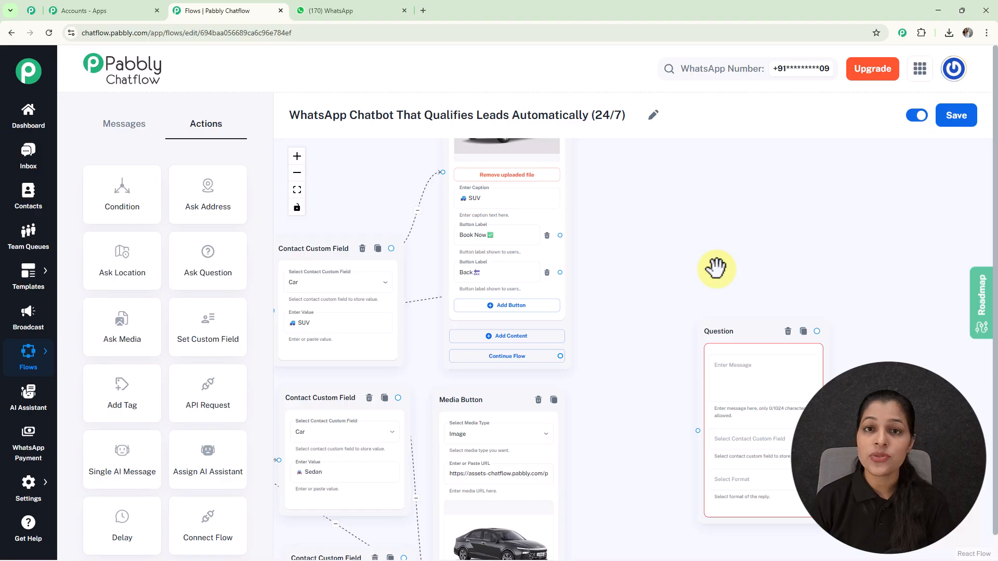
Step: Connect the Book Now buttons of the SUV, Sedan and Hatchback messages to the Question block
{"action": "scroll", "coordinate": [717, 268], "scroll_direction": "down", "scroll_amount": 2}
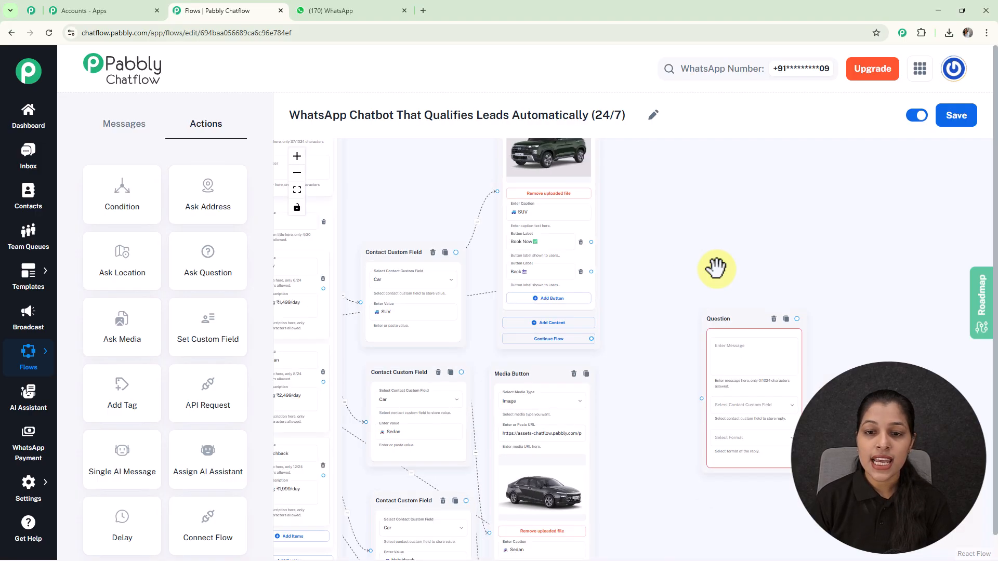
{"action": "scroll", "coordinate": [591, 253], "scroll_direction": "up", "scroll_amount": 3}
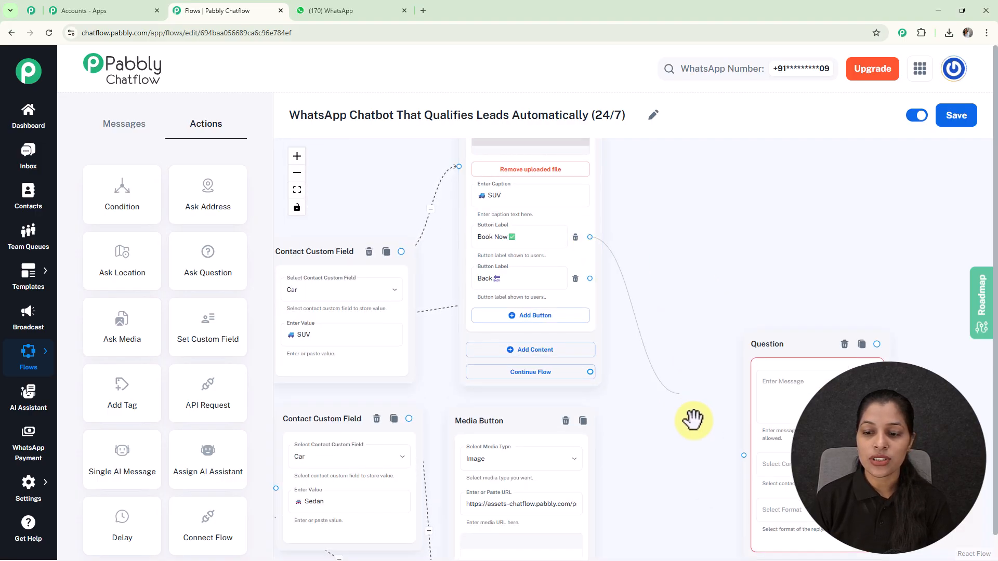
{"action": "left_click_drag", "start_coordinate": [690, 518], "coordinate": [634, 267]}
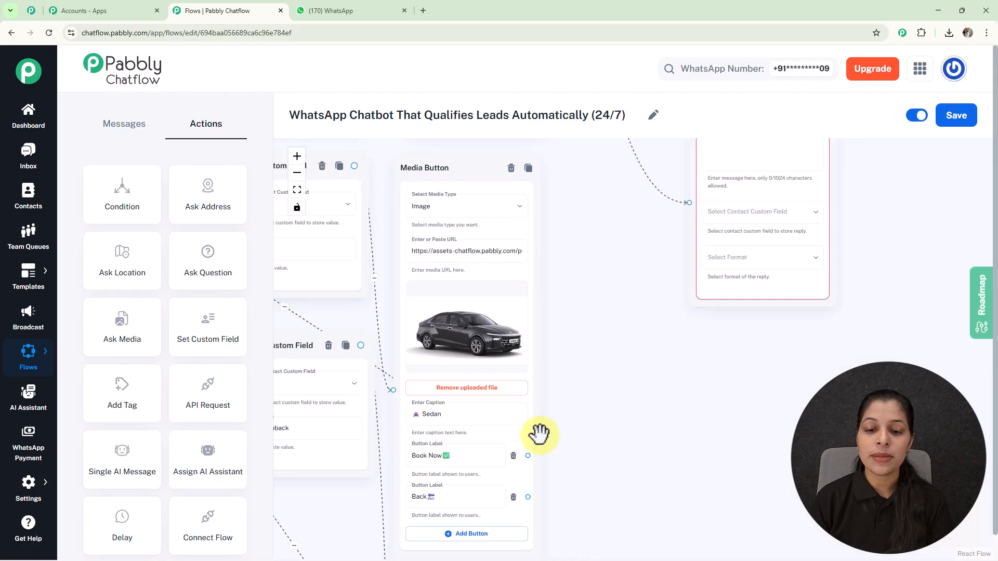
{"action": "left_click_drag", "start_coordinate": [527, 455], "coordinate": [688, 211]}
{"action": "mouse_move", "coordinate": [664, 408]}
{"action": "left_mouse_down"}
{"action": "mouse_move", "coordinate": [646, 166]}
{"action": "mouse_move", "coordinate": [646, 374]}
{"action": "mouse_move", "coordinate": [624, 142]}
{"action": "left_mouse_up"}
{"action": "mouse_move", "coordinate": [504, 412]}
{"action": "left_mouse_down"}
{"action": "mouse_move", "coordinate": [646, 74]}
{"action": "mouse_move", "coordinate": [646, 202]}
{"action": "left_mouse_up"}
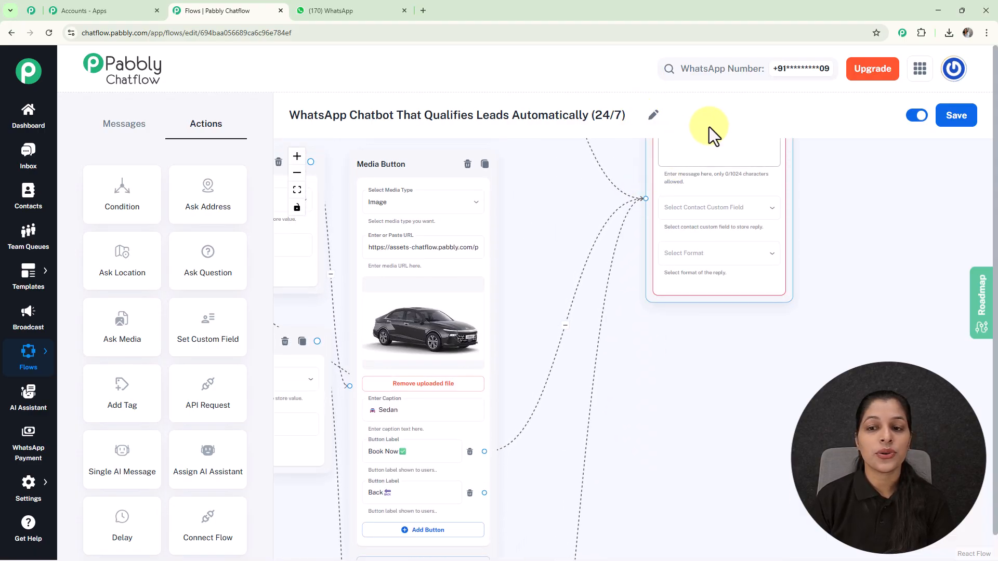
Step: Enter "*Great! Let's get your booking details*. 📍 _Pick-up Location_" as the Question block's message
{"action": "left_click_drag", "start_coordinate": [872, 204], "coordinate": [843, 316]}
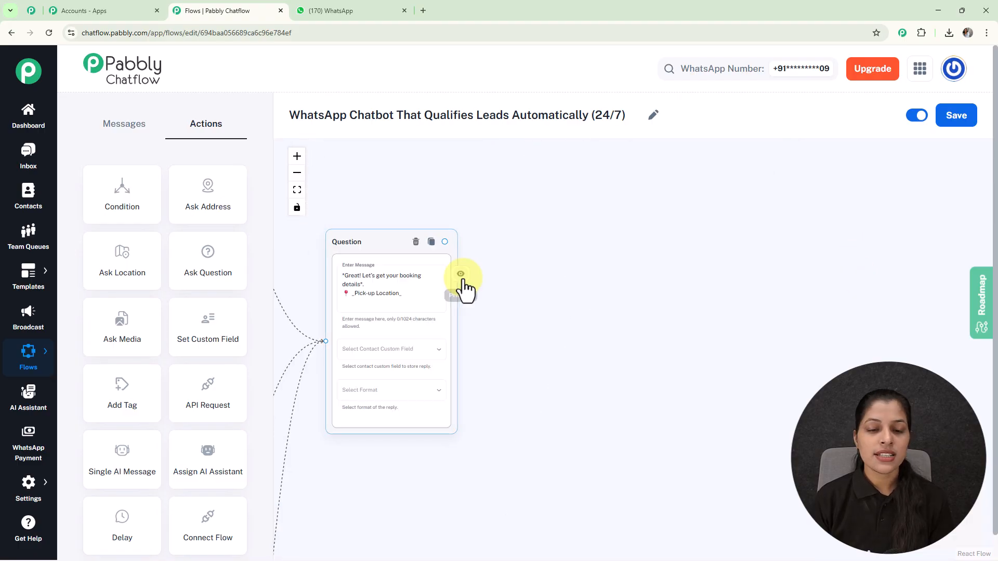
{"action": "scroll", "coordinate": [462, 286], "scroll_direction": "up", "scroll_amount": 2}
{"action": "left_click_drag", "start_coordinate": [501, 327], "coordinate": [664, 304]}
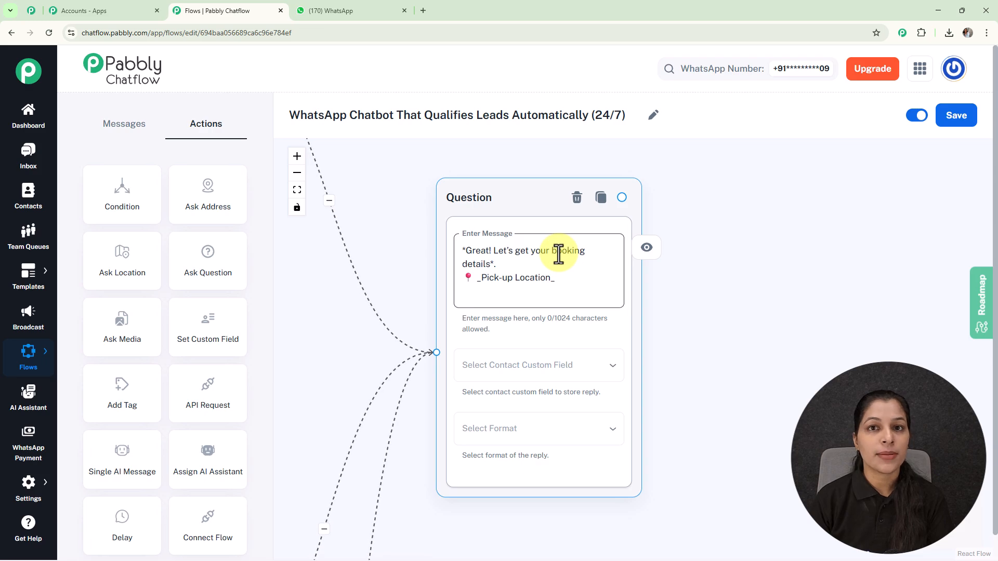
Step: Store the pick-up location reply in the Pickup_location custom field and set its format to Any
{"action": "left_click", "coordinate": [535, 368]}
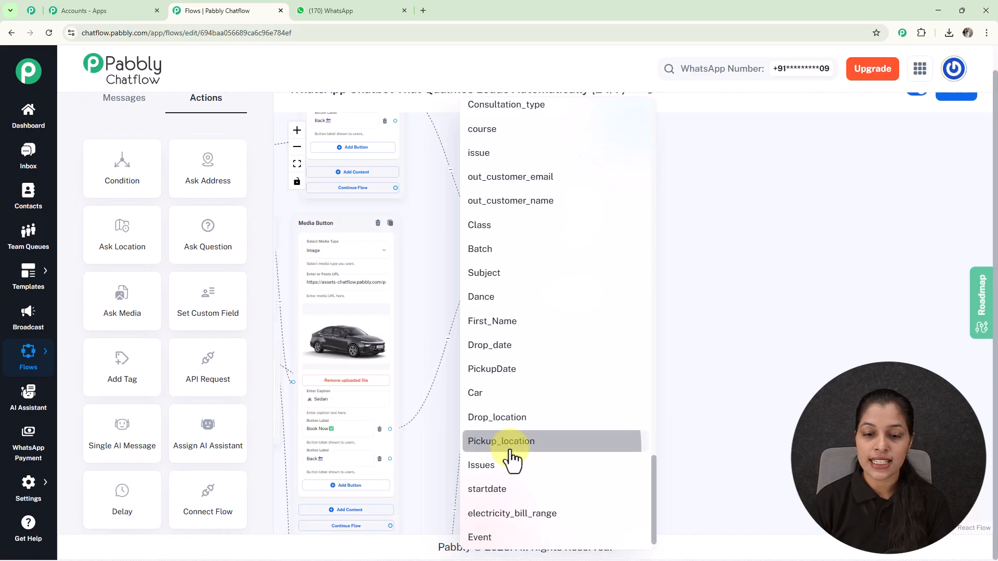
{"action": "left_click", "coordinate": [511, 450]}
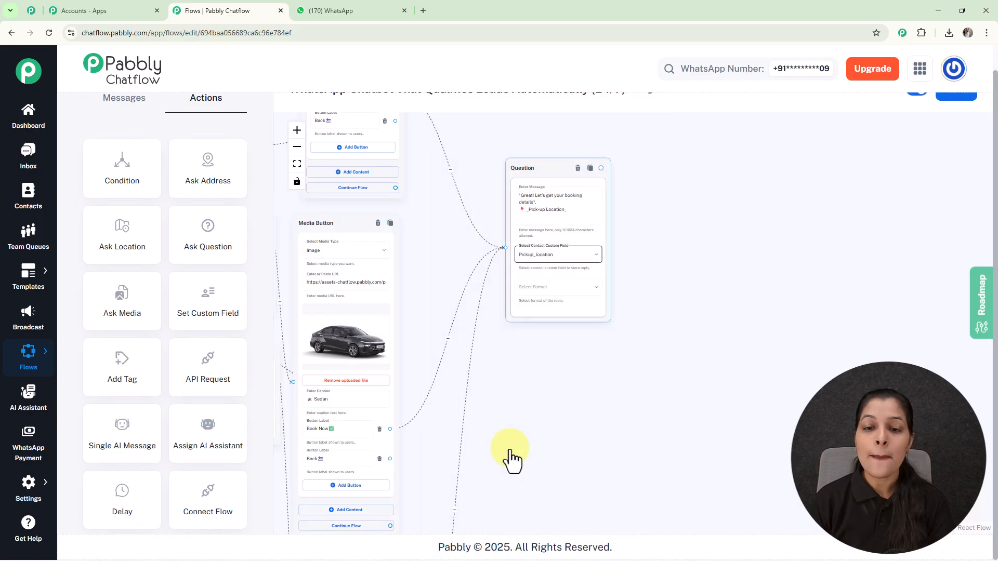
{"action": "left_click", "coordinate": [570, 295]}
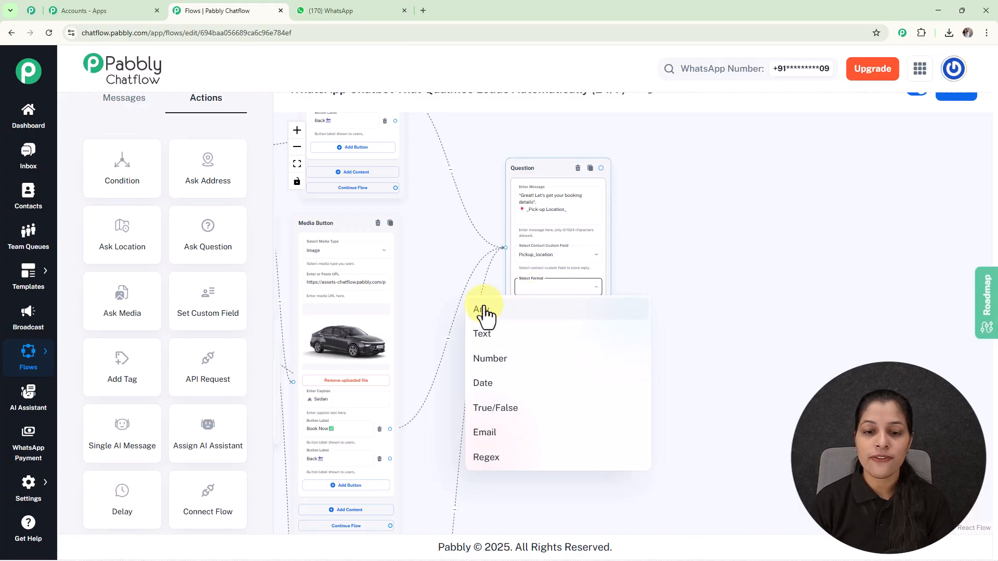
{"action": "left_click", "coordinate": [484, 311]}
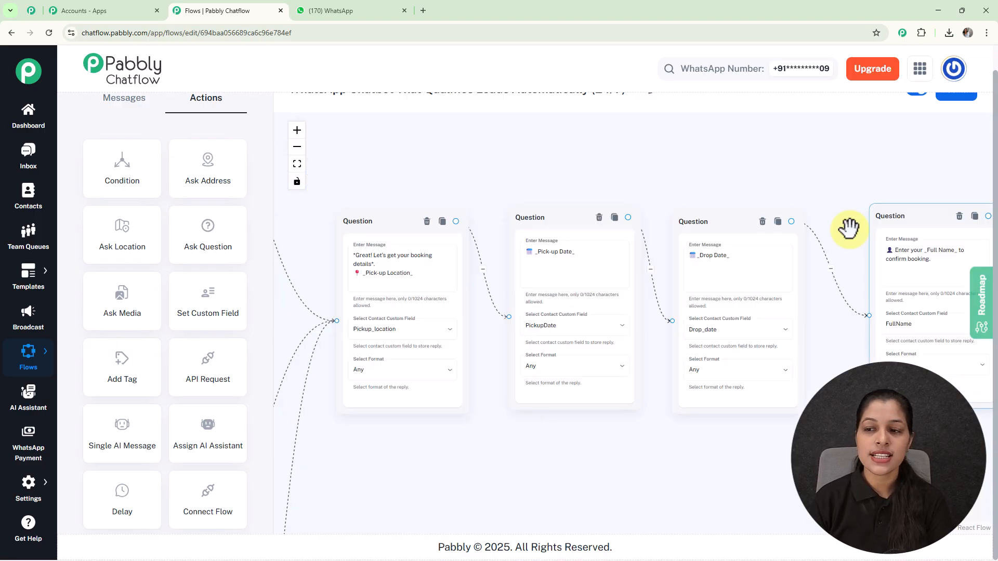
Step: Set the reply format of the Pick-up Date question to Date
{"action": "left_click", "coordinate": [849, 227]}
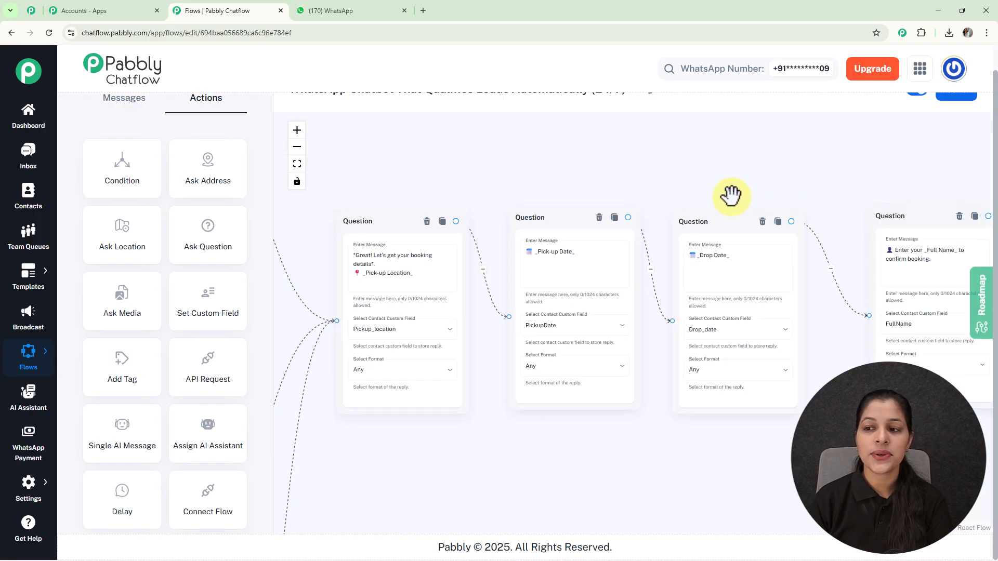
{"action": "left_click", "coordinate": [556, 264]}
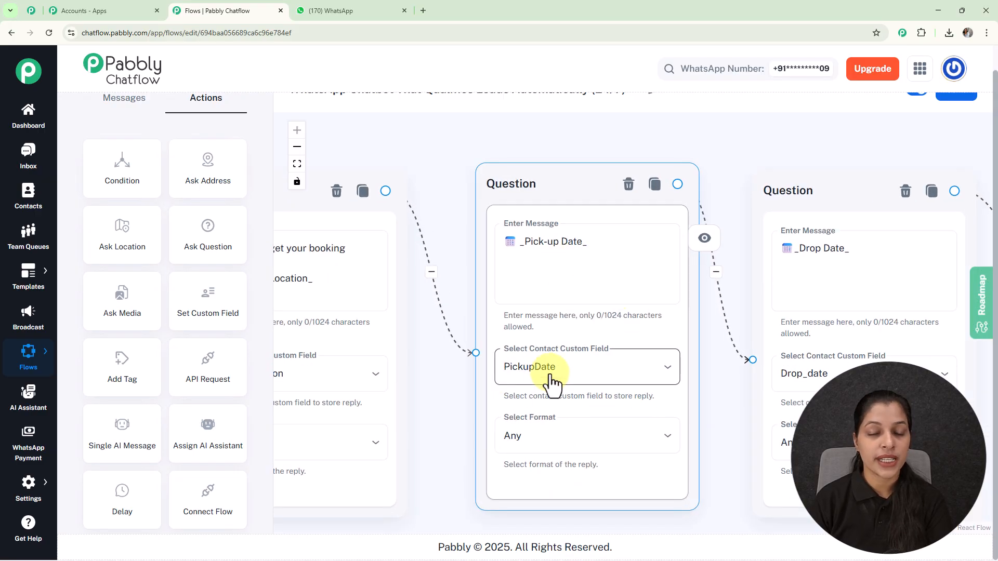
{"action": "left_click", "coordinate": [630, 434]}
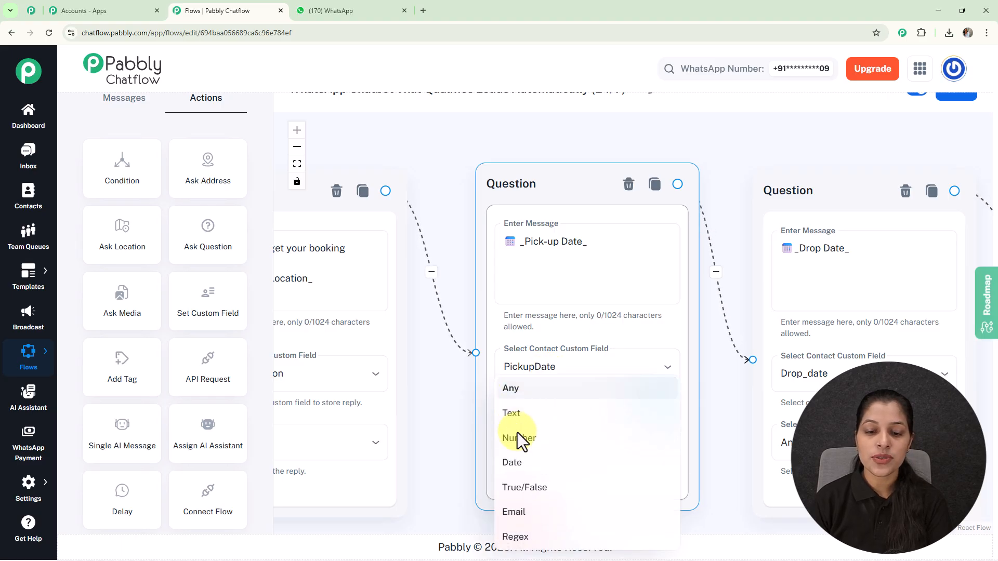
{"action": "left_click", "coordinate": [531, 467]}
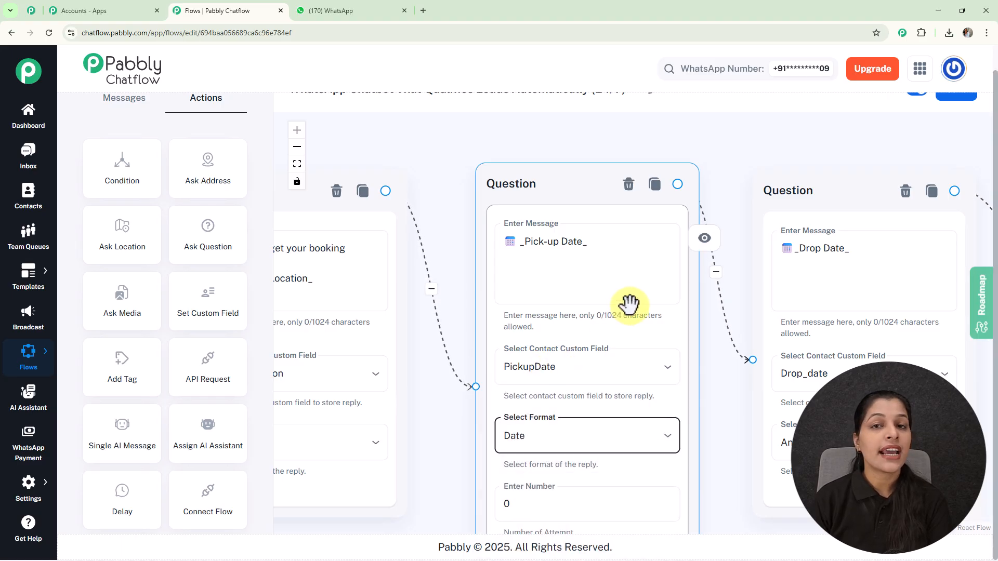
Step: Set the Pick-up Date question's number of attempts to 1, with the validation message "Please enter a valid date in format DD-MM-YYYY."
{"action": "scroll", "coordinate": [630, 304], "scroll_direction": "down", "scroll_amount": 3}
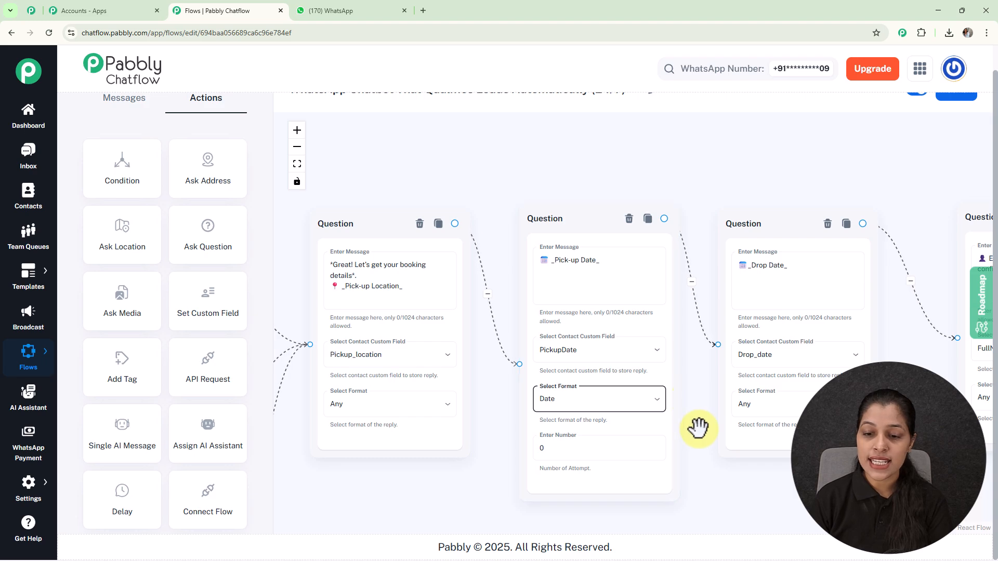
{"action": "left_click_drag", "start_coordinate": [708, 463], "coordinate": [683, 300]}
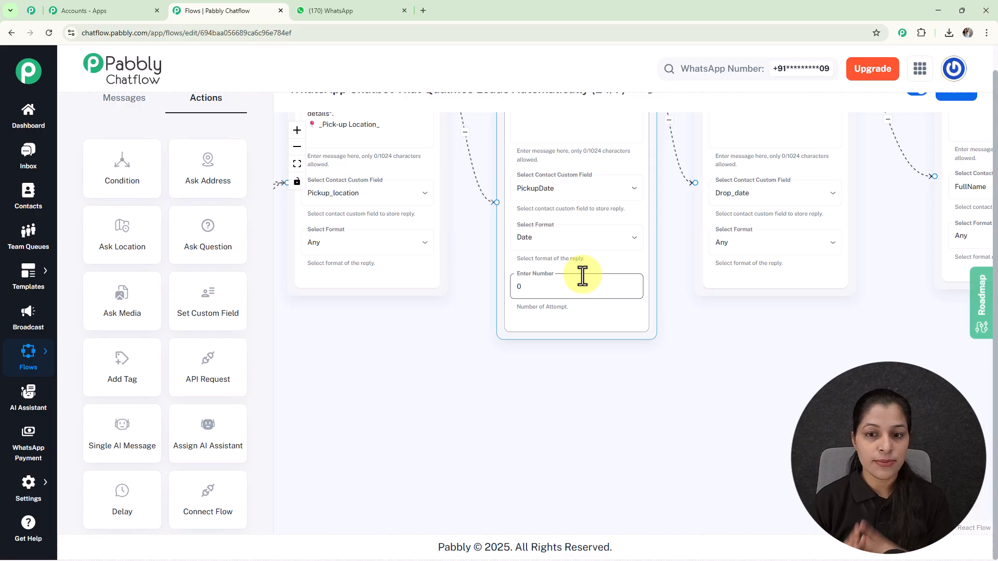
{"action": "key", "text": "BackSpace"}
{"action": "type", "text": "1"}
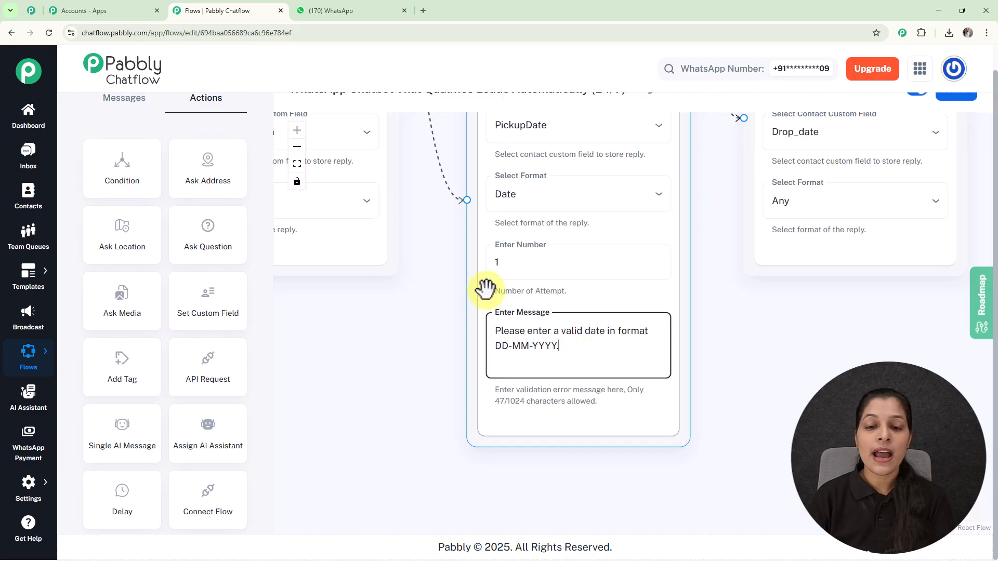
Step: Set the reply format of the Drop Date question to Date
{"action": "scroll", "coordinate": [592, 334], "scroll_direction": "down", "scroll_amount": 3}
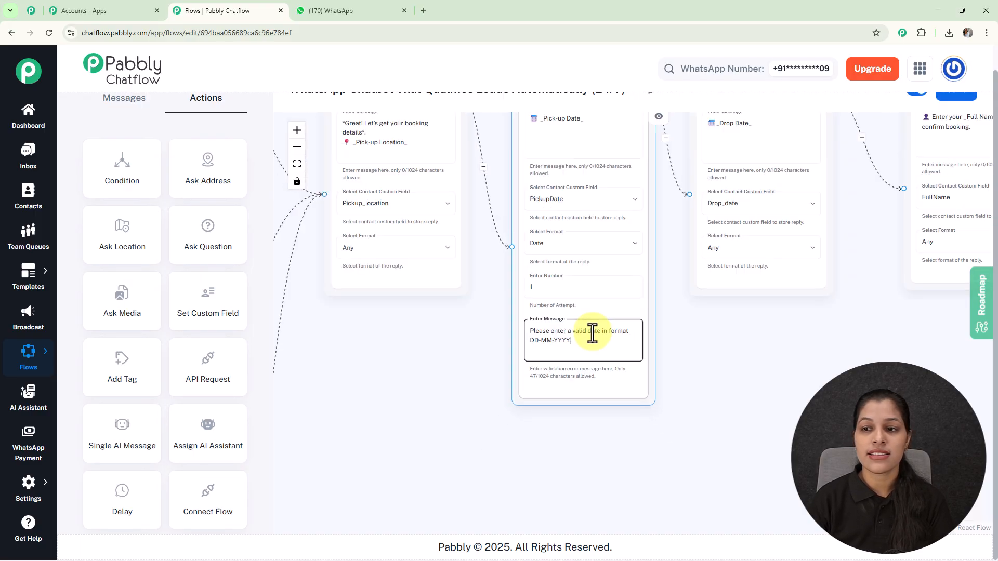
{"action": "left_click_drag", "start_coordinate": [760, 356], "coordinate": [648, 457]}
{"action": "left_click", "coordinate": [673, 348]}
{"action": "left_click", "coordinate": [640, 444]}
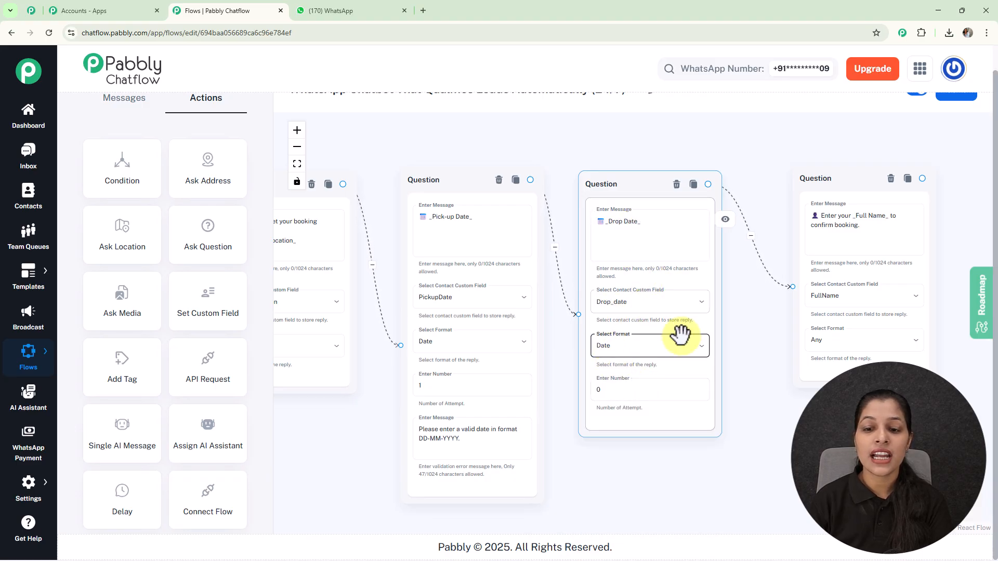
Step: Set the Drop Date question's number of attempts to 1, reusing the Pick-up Date validation message "Please enter a valid date in format DD-MM-YYYY."
{"action": "scroll", "coordinate": [662, 333], "scroll_direction": "up", "scroll_amount": 1}
{"action": "left_click", "coordinate": [646, 416]}
{"action": "key", "text": "BackSpace"}
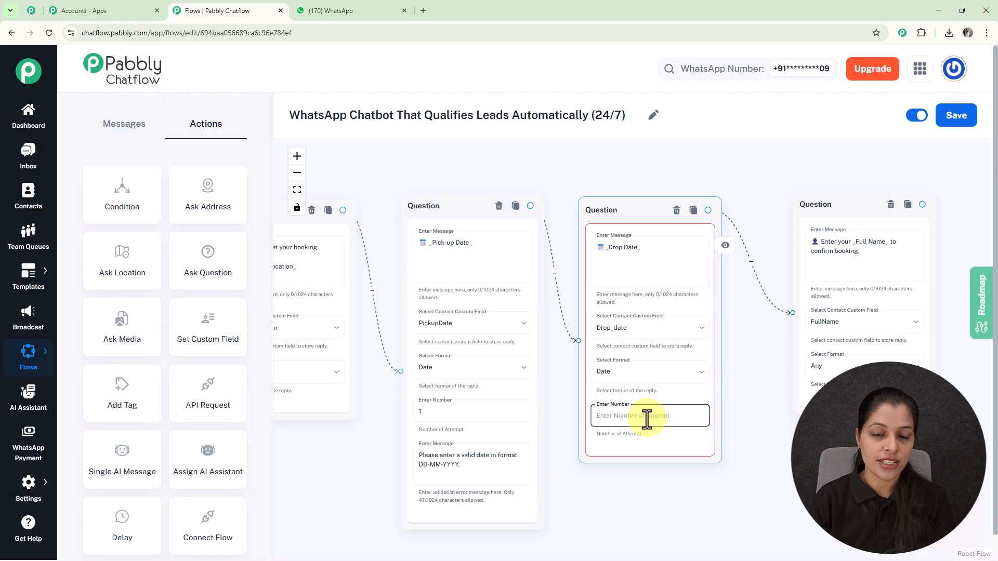
{"action": "type", "text": "1"}
{"action": "left_click", "coordinate": [464, 459]}
{"action": "key", "text": "ctrl+a"}
{"action": "key", "text": "ctrl+c"}
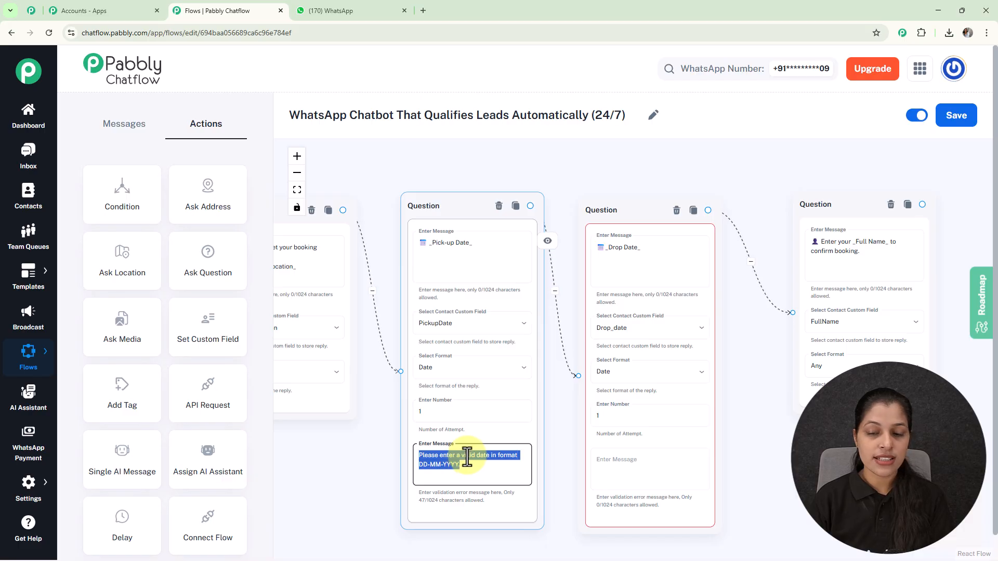
{"action": "left_click", "coordinate": [641, 482]}
{"action": "key", "text": "ctrl+v"}
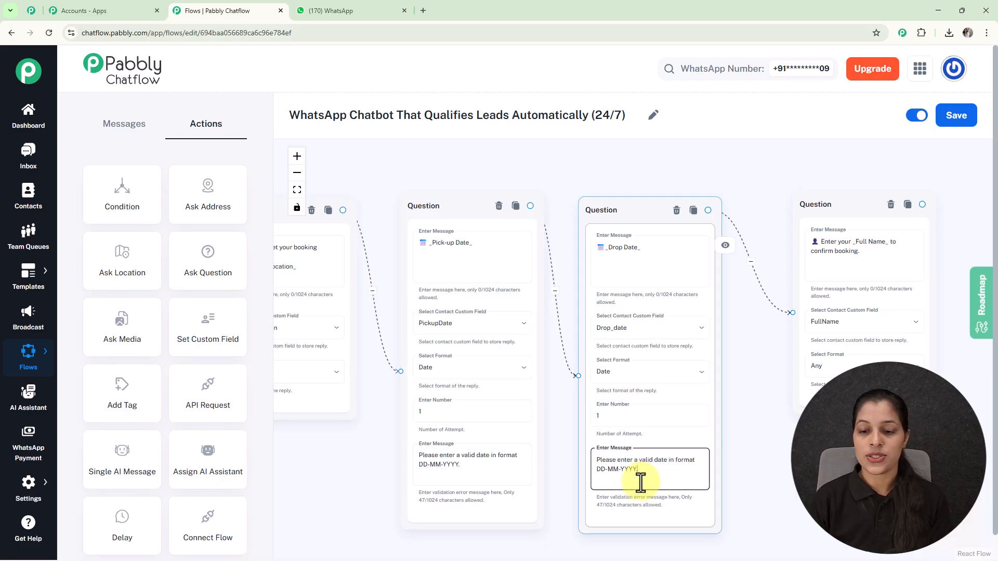
Step: Connect the Full Name question to a new Text Button message summarising the booking with $Car, $PickupDate, $Drop_date, $Pickup_location and $FullName
{"action": "left_click_drag", "start_coordinate": [802, 355], "coordinate": [726, 367]}
{"action": "left_click", "coordinate": [856, 273]}
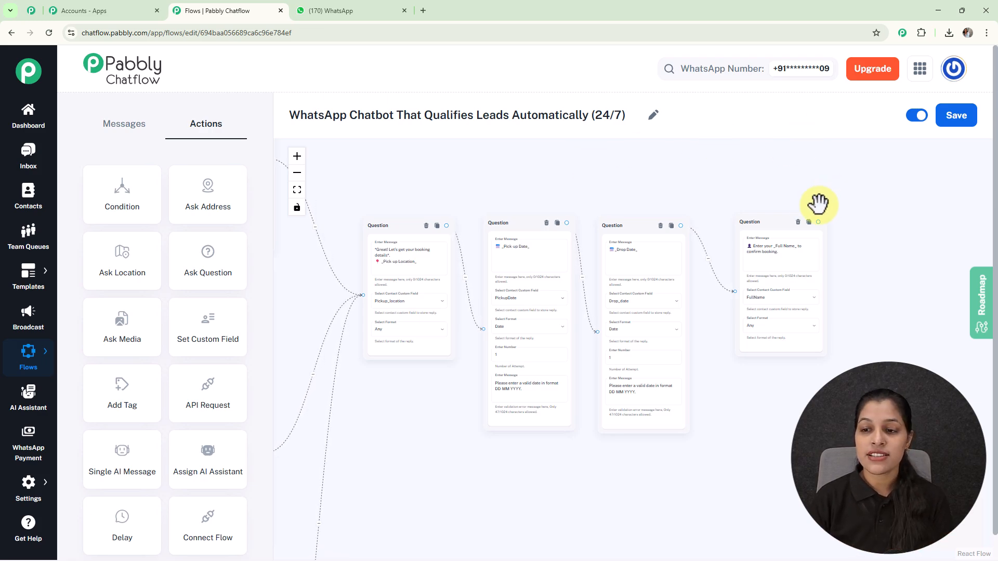
{"action": "left_click_drag", "start_coordinate": [817, 224], "coordinate": [913, 312]}
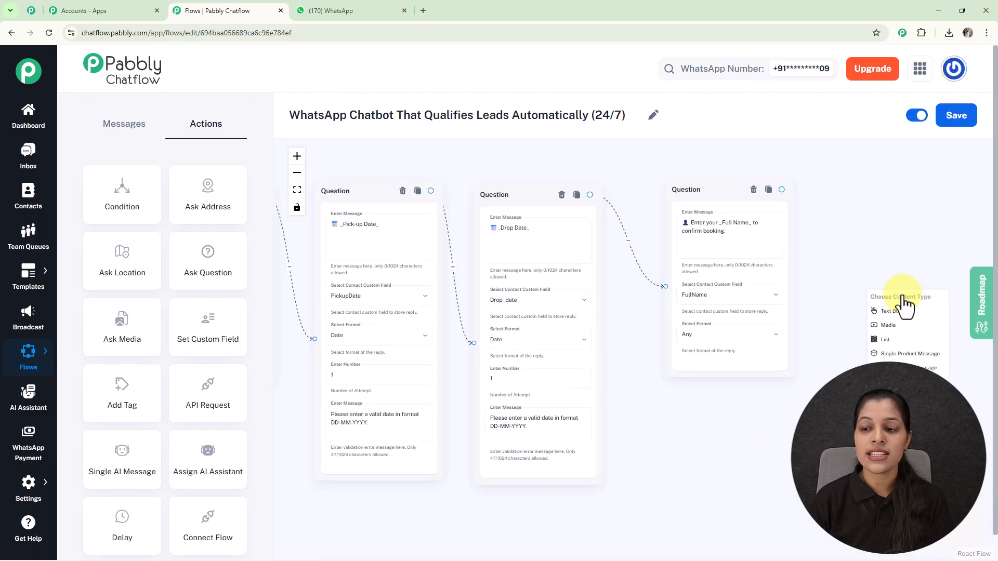
{"action": "left_click", "coordinate": [902, 286]}
{"action": "left_click_drag", "start_coordinate": [895, 267], "coordinate": [861, 166]}
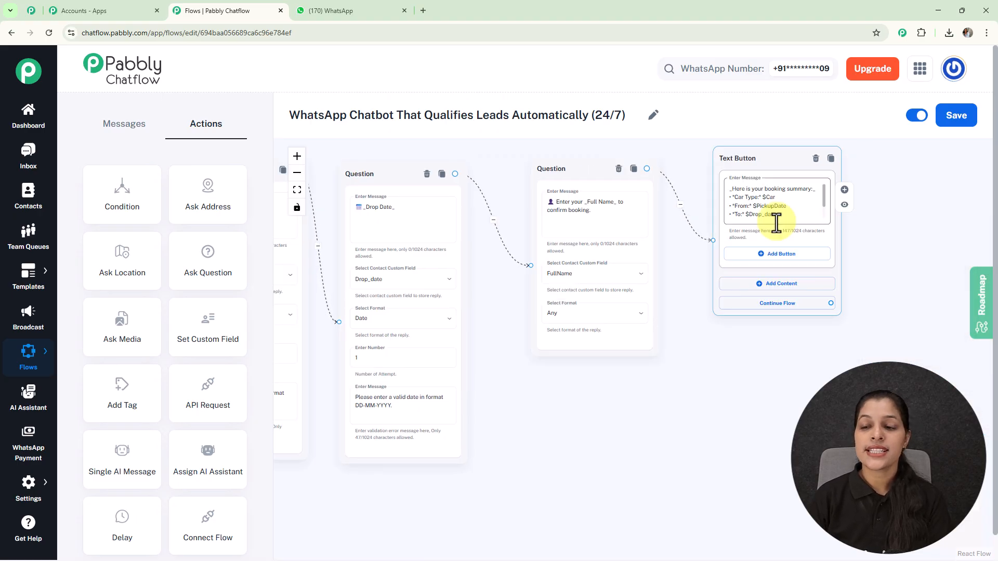
Step: Examine the booking summary message's variables against the custom fields used in the car selection and question blocks
{"action": "scroll", "coordinate": [776, 222], "scroll_direction": "up", "scroll_amount": 3}
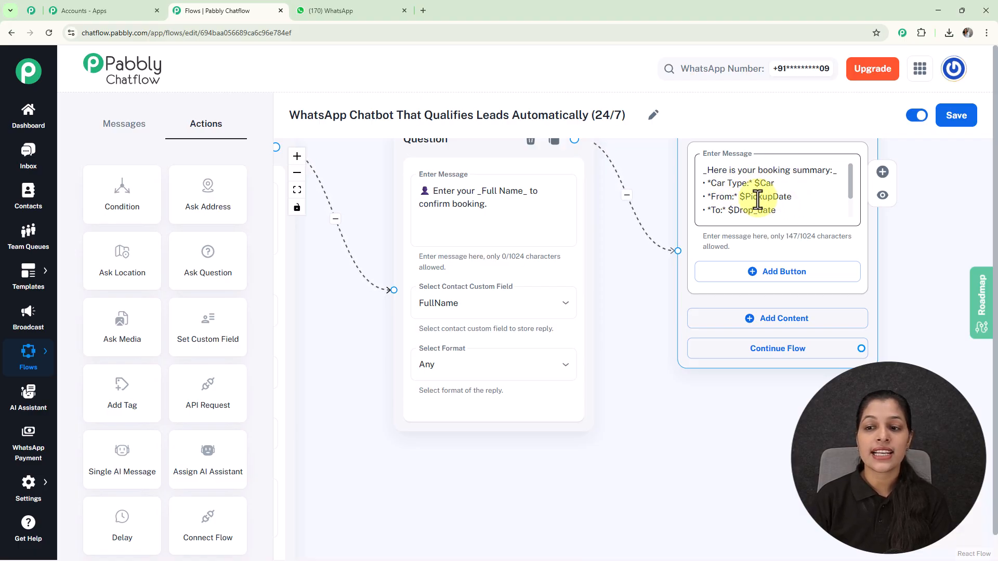
{"action": "scroll", "coordinate": [681, 243], "scroll_direction": "down", "scroll_amount": 5}
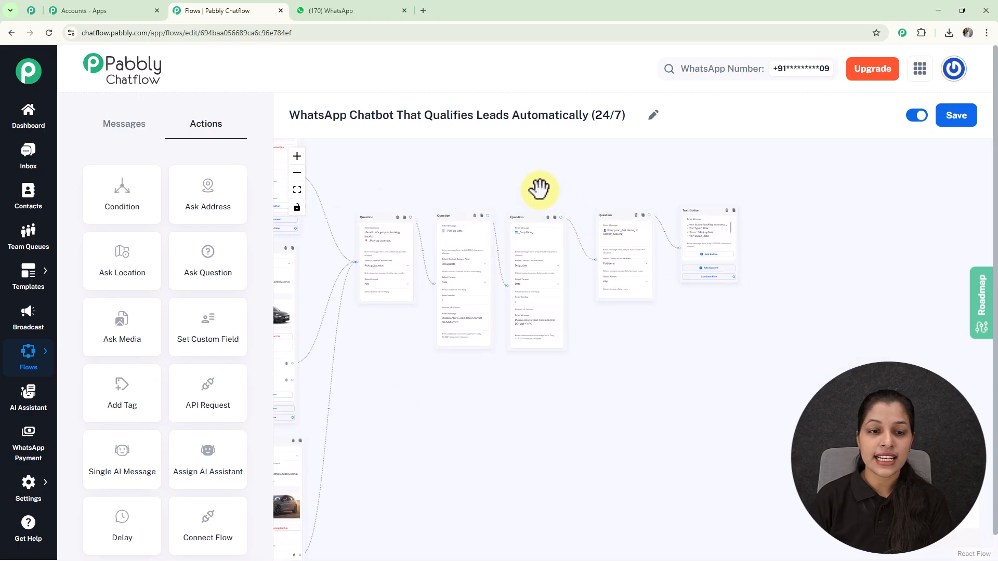
{"action": "scroll", "coordinate": [401, 201], "scroll_direction": "up", "scroll_amount": 5}
{"action": "scroll", "coordinate": [402, 201], "scroll_direction": "down", "scroll_amount": 3}
{"action": "scroll", "coordinate": [370, 200], "scroll_direction": "up", "scroll_amount": 4}
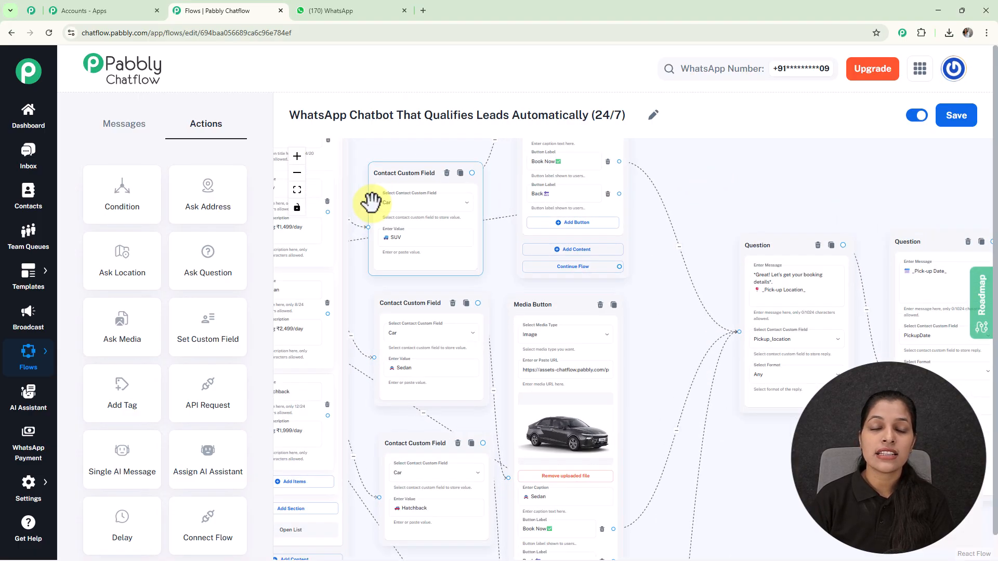
{"action": "scroll", "coordinate": [369, 198], "scroll_direction": "down", "scroll_amount": 3}
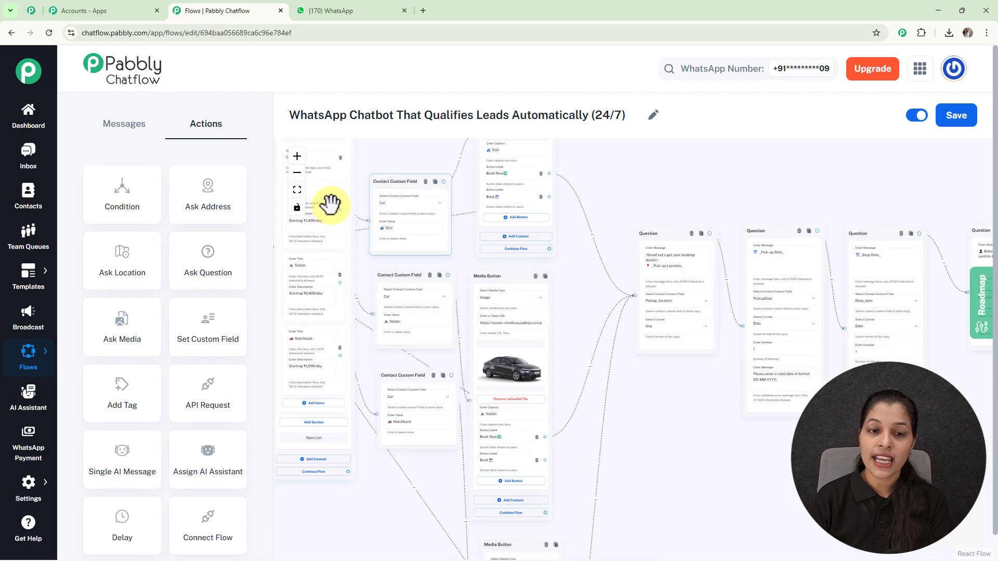
{"action": "left_click_drag", "start_coordinate": [795, 181], "coordinate": [648, 185]}
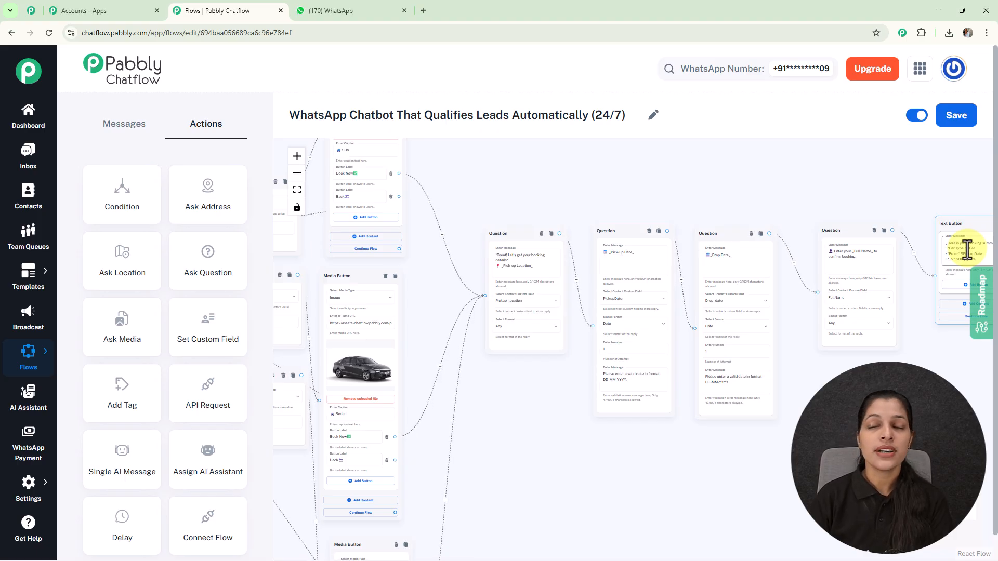
{"action": "scroll", "coordinate": [966, 249], "scroll_direction": "up", "scroll_amount": 5}
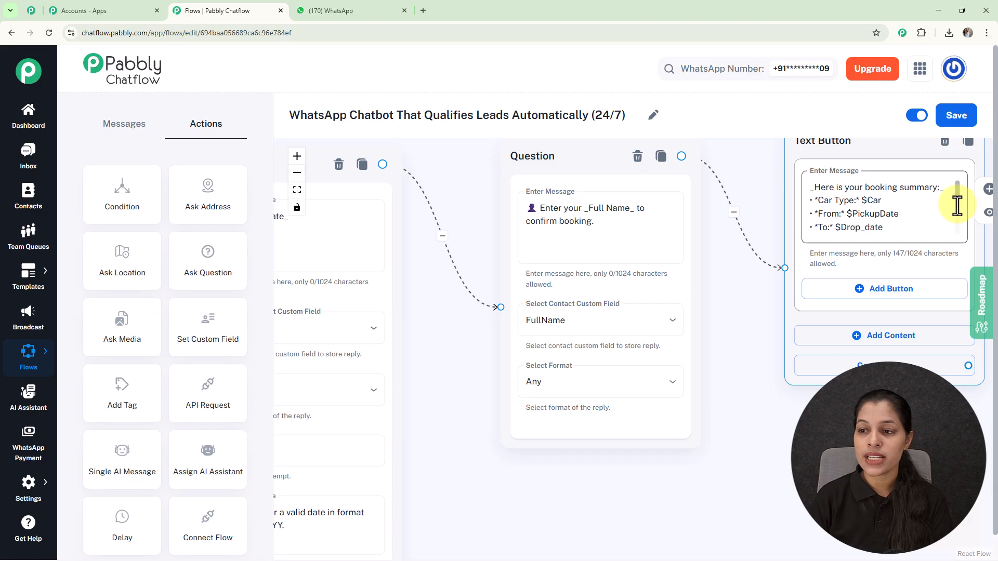
{"action": "scroll", "coordinate": [957, 205], "scroll_direction": "down", "scroll_amount": 2}
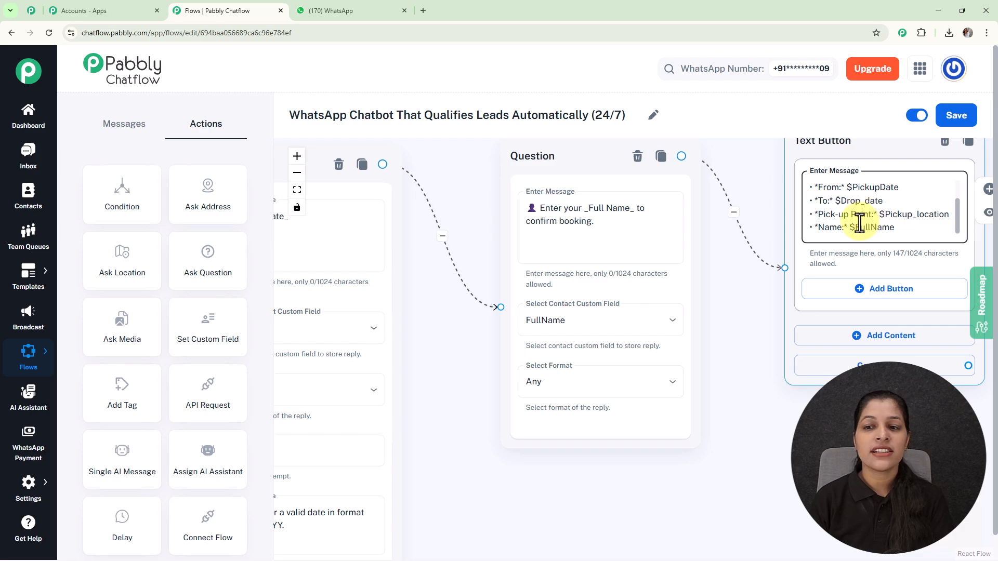
{"action": "scroll", "coordinate": [740, 242], "scroll_direction": "down", "scroll_amount": 5}
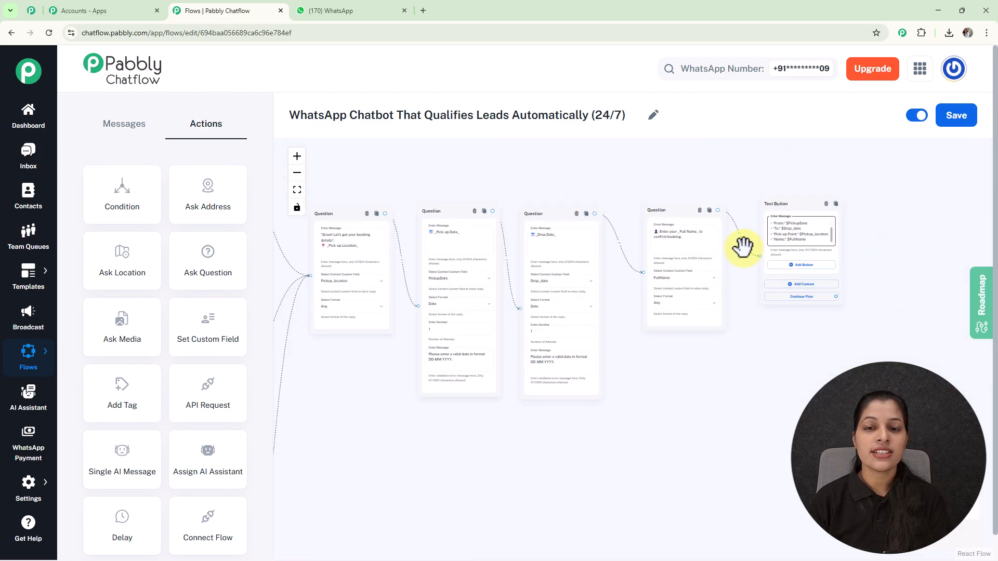
Step: Save the flow and open the inbox to review the chatbot's test conversation
{"action": "scroll", "coordinate": [682, 196], "scroll_direction": "down", "scroll_amount": 5}
{"action": "left_click", "coordinate": [962, 122]}
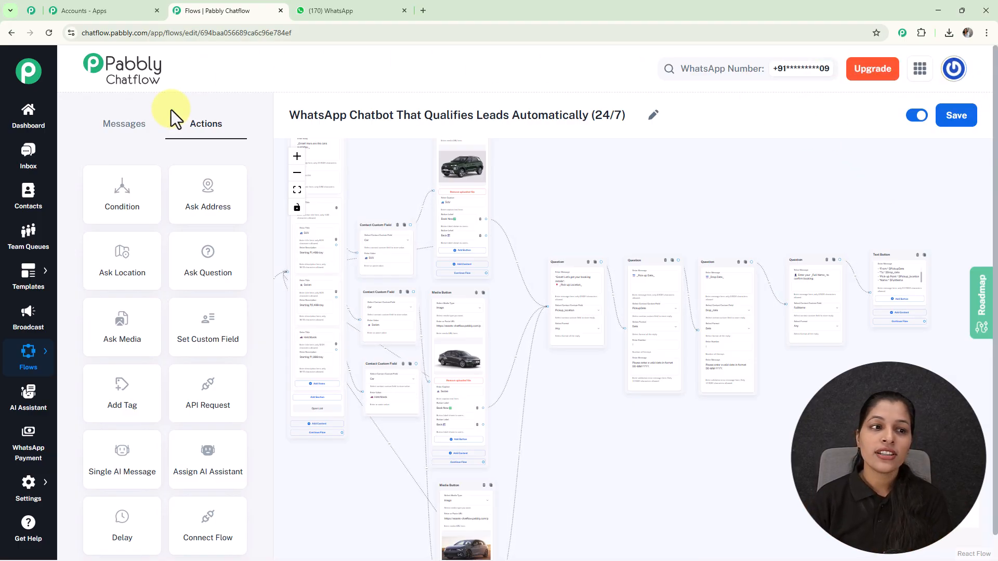
{"action": "left_click", "coordinate": [26, 174]}
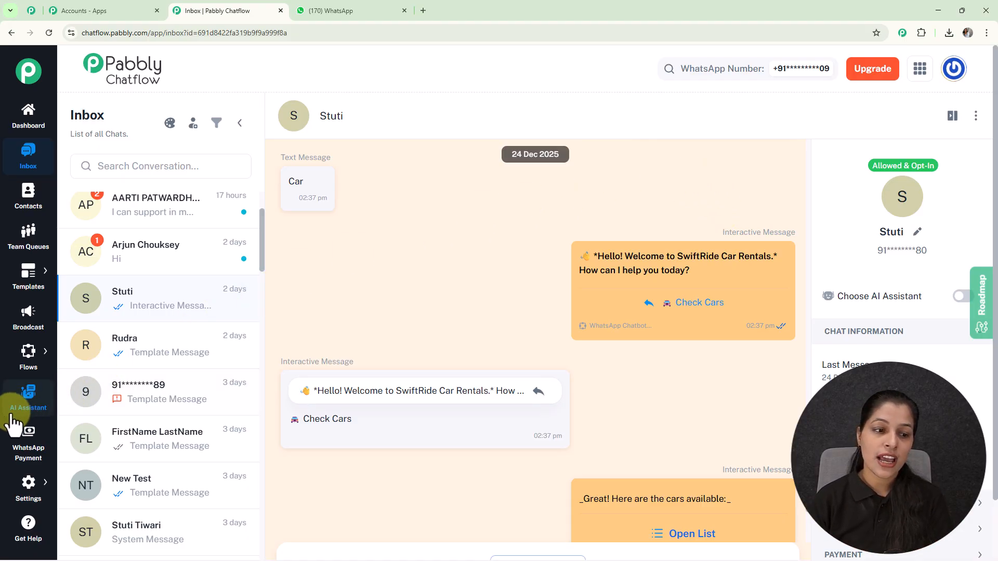
Step: Search the flows list for 24 and open the share link of the flow "WhatsApp Chatbot That Qualifies Leads Automatically (24/7)"
{"action": "mouse_move", "coordinate": [29, 355]}
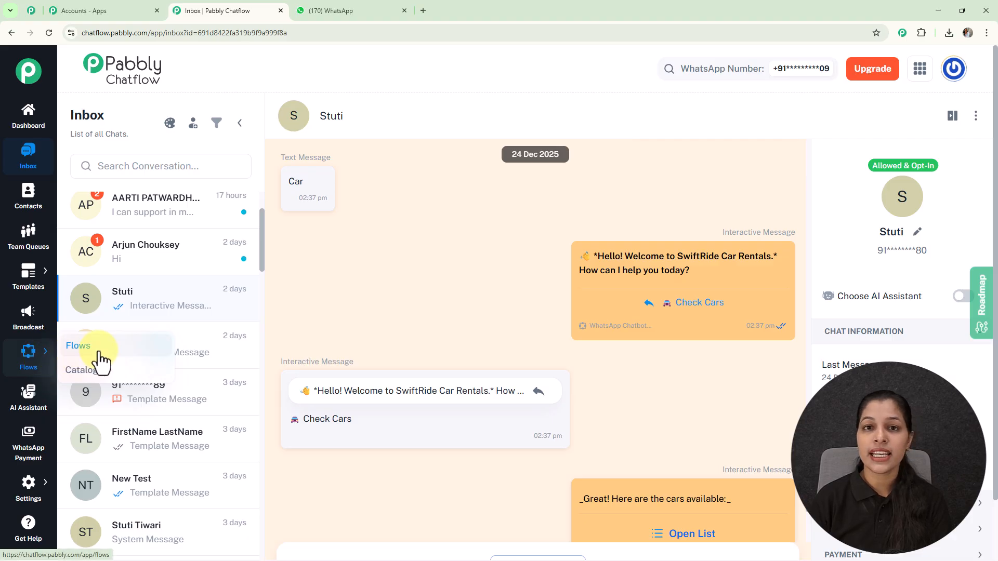
{"action": "left_click", "coordinate": [98, 352]}
{"action": "scroll", "coordinate": [562, 483], "scroll_direction": "down", "scroll_amount": 2}
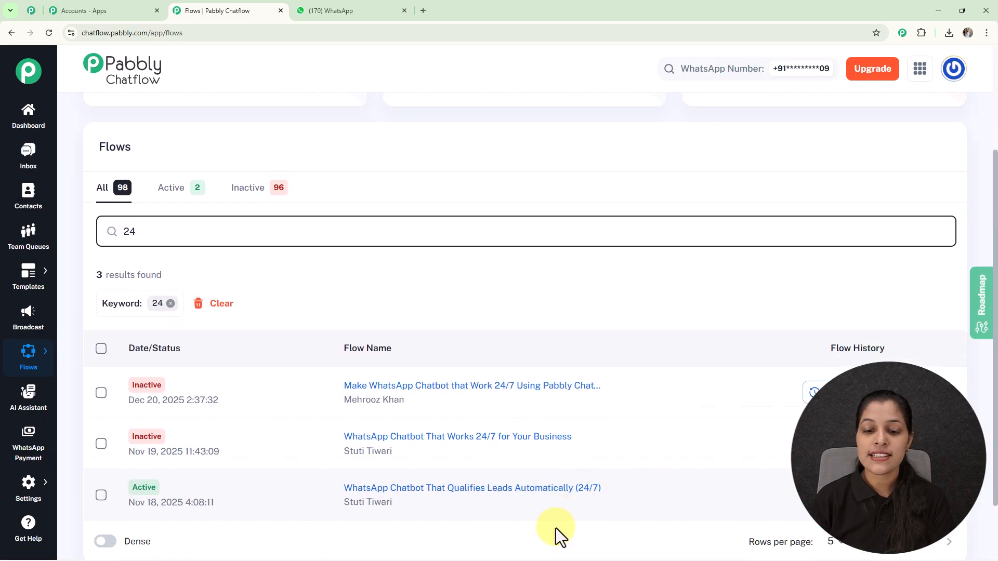
{"action": "scroll", "coordinate": [564, 512], "scroll_direction": "down", "scroll_amount": 1}
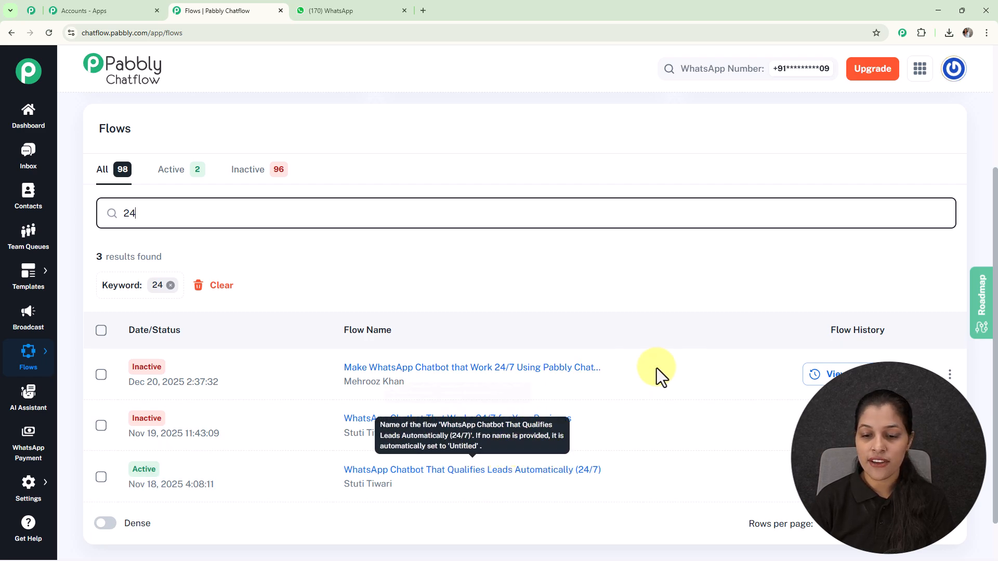
{"action": "left_click", "coordinate": [949, 477]}
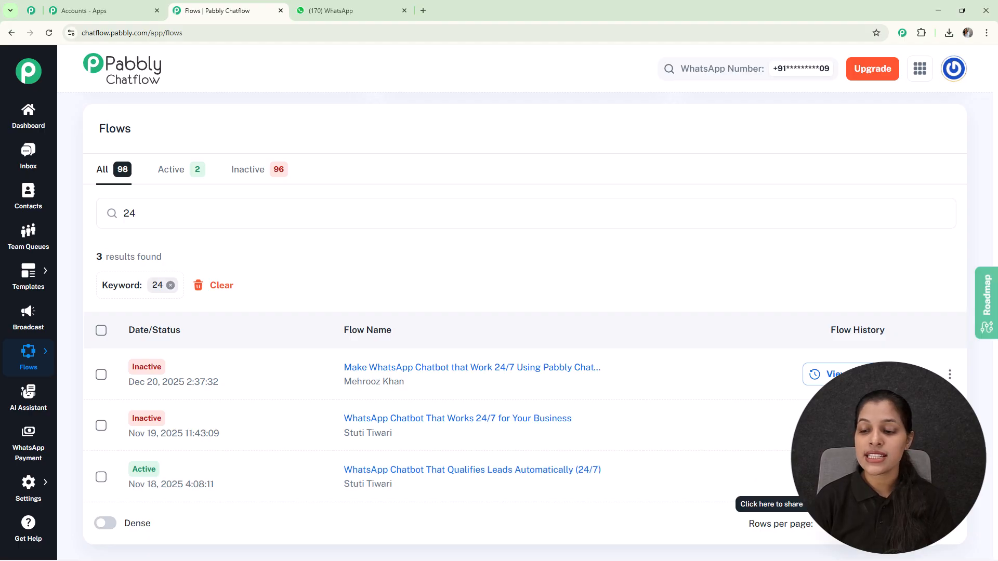
{"action": "left_click", "coordinate": [893, 504]}
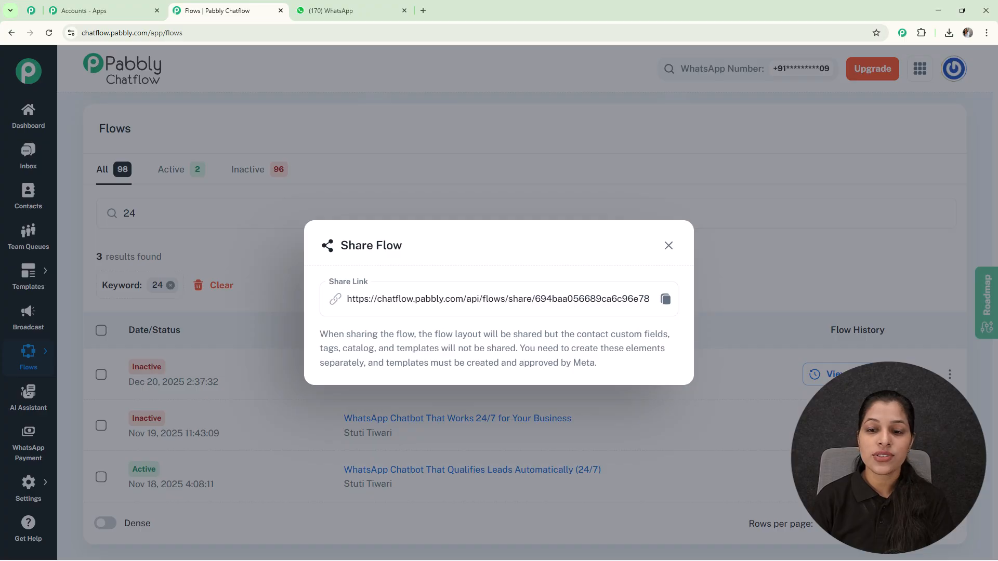